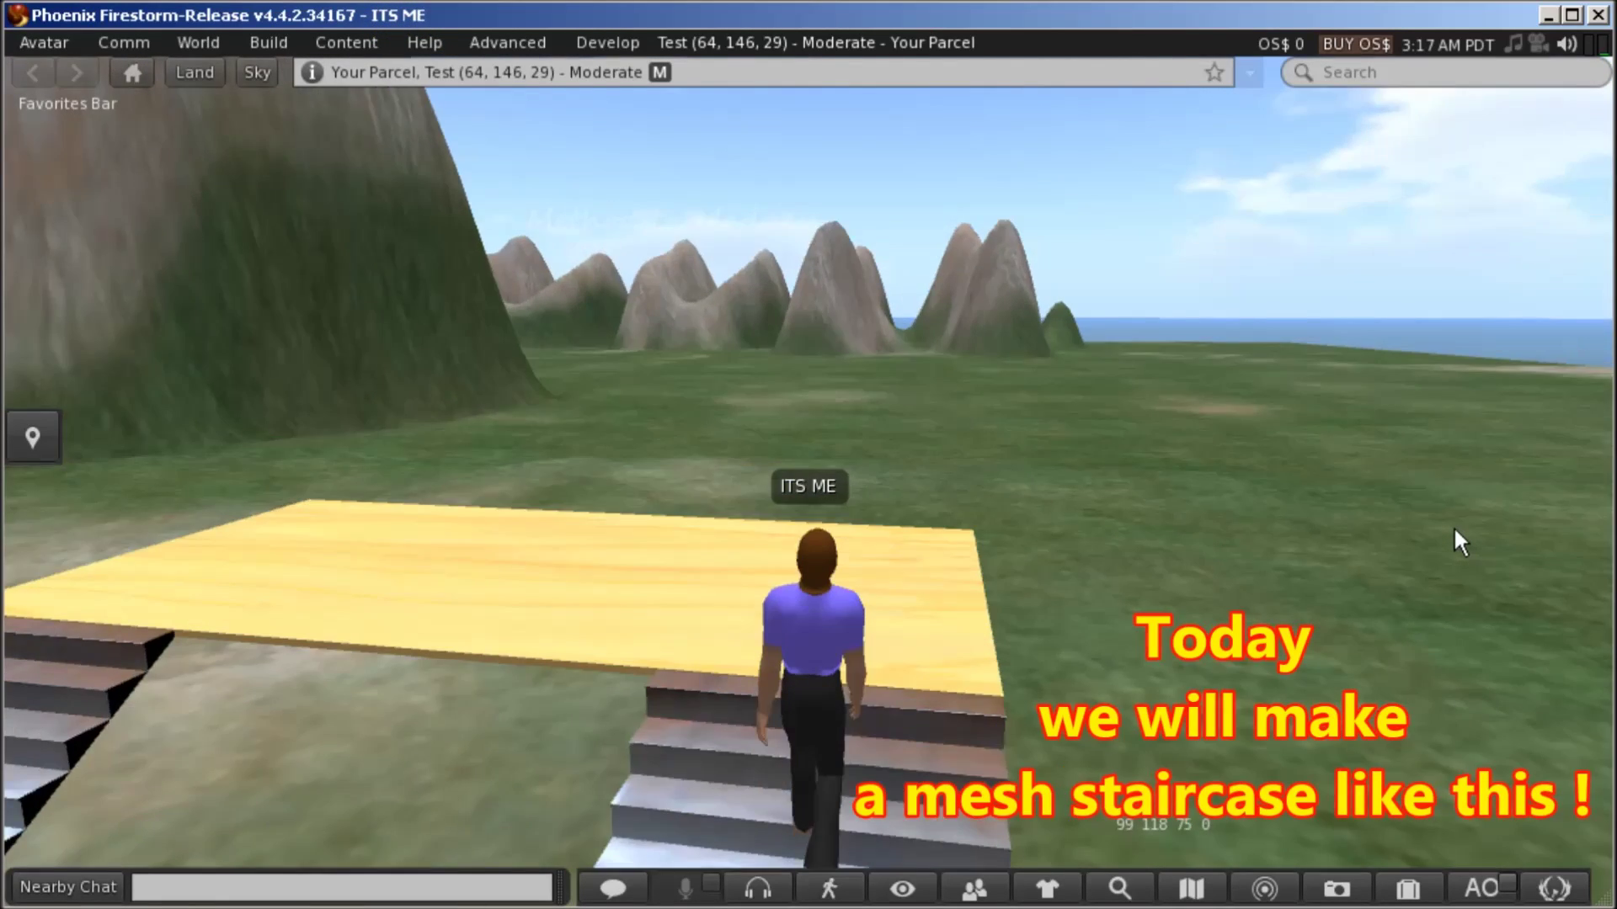
key("Left")
key("Left")
key("Up")
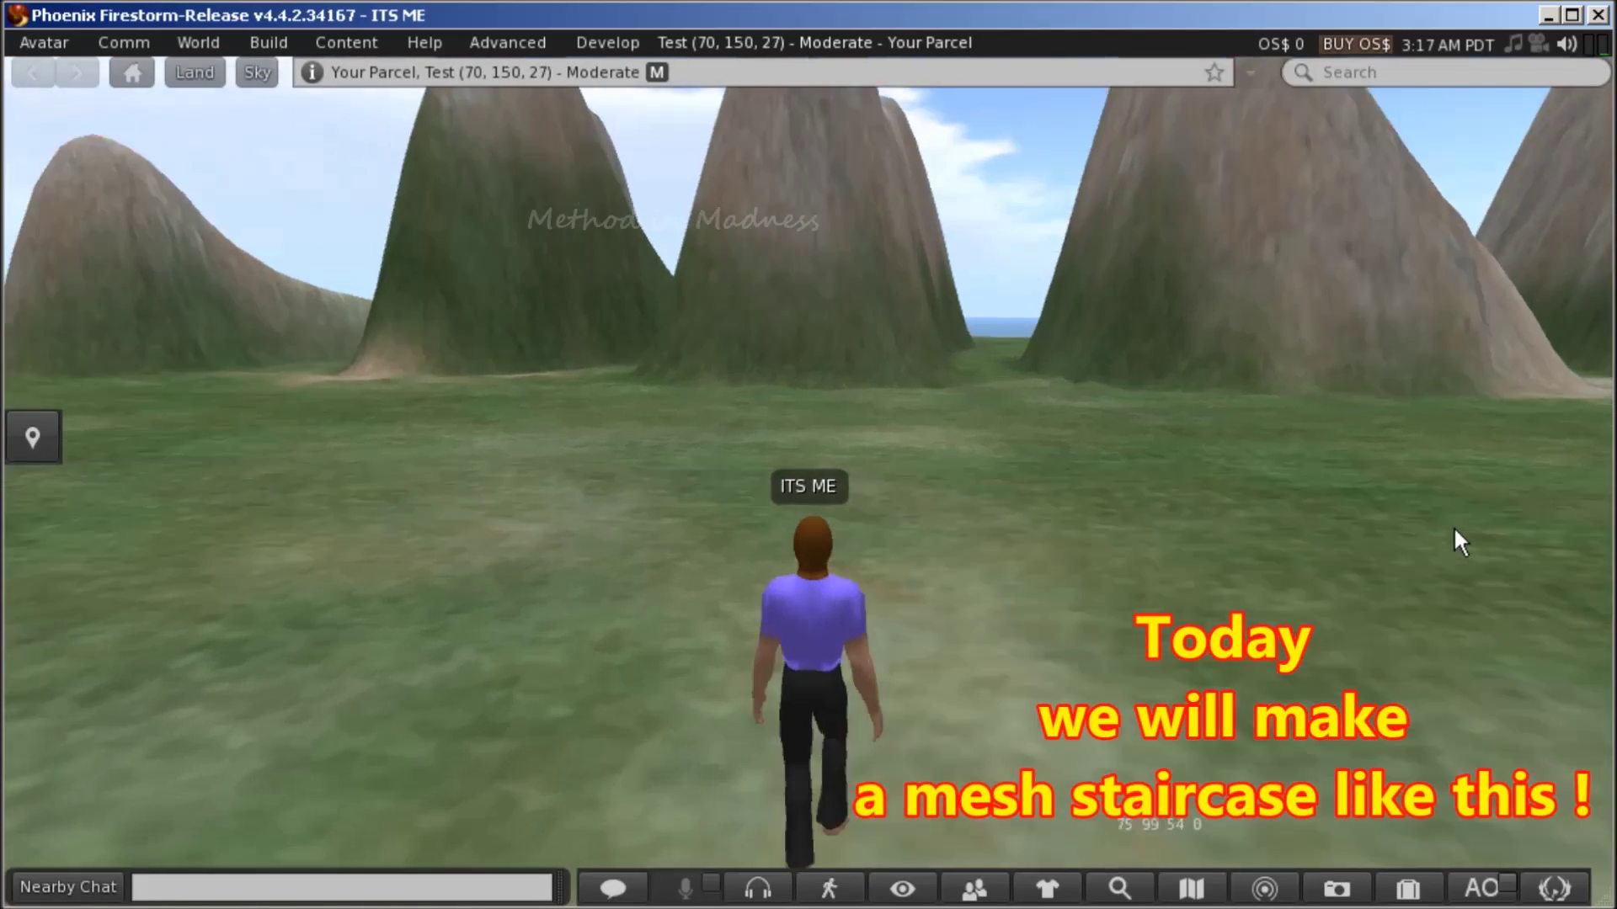
key("Left")
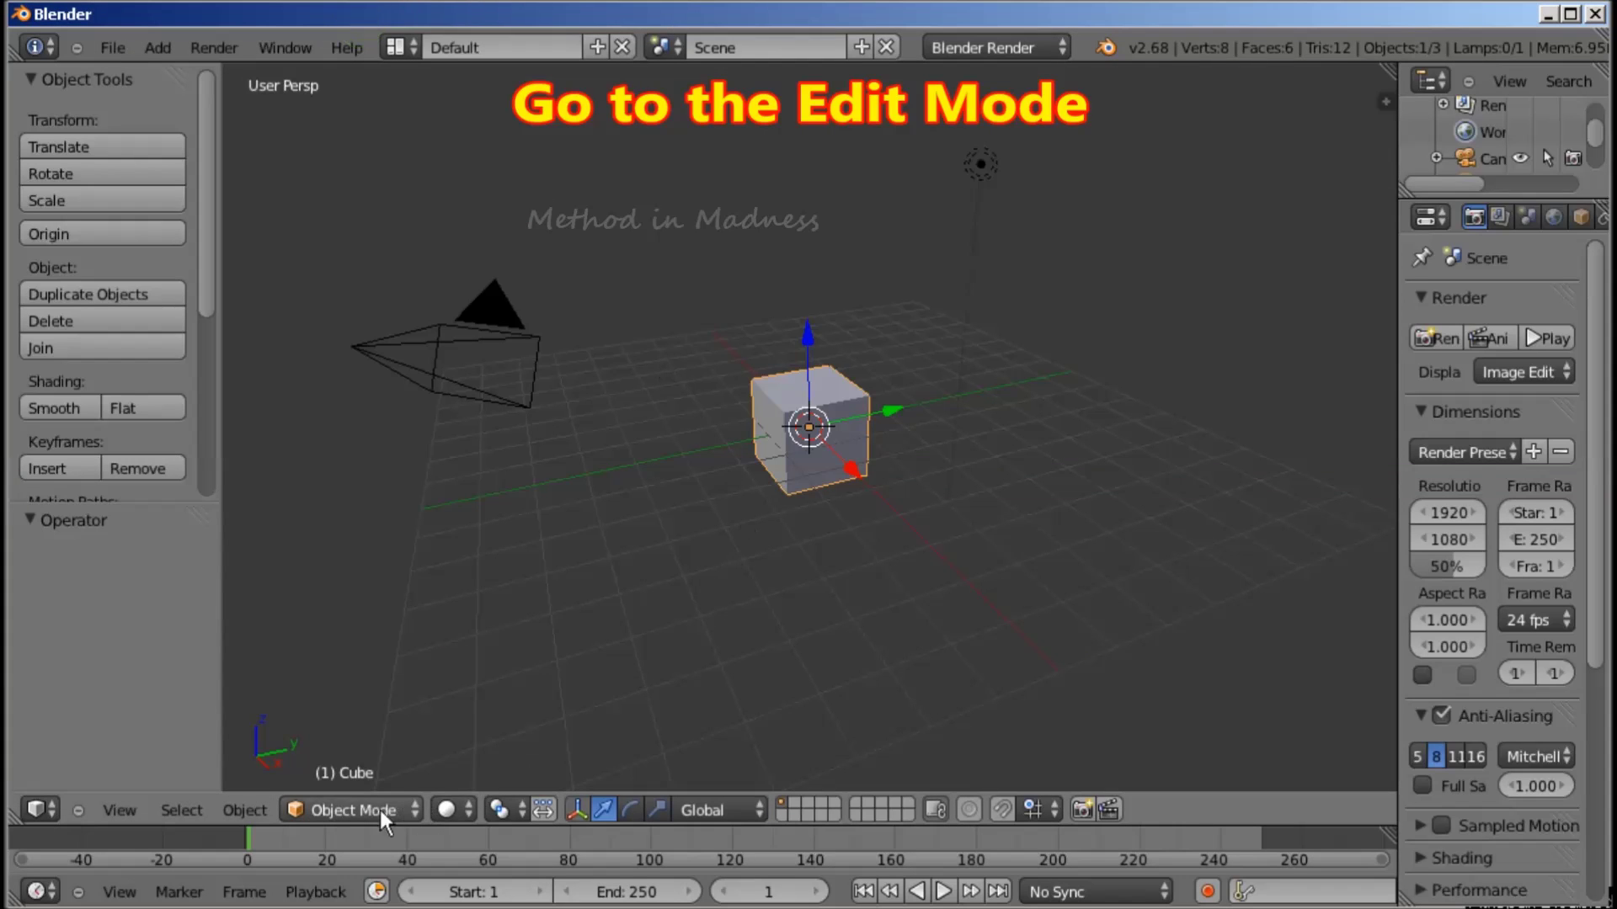
Switch the cube to Edit Mode and merge its foremost lower vertex into the upper vertex above it with At Last
left_click(366, 812)
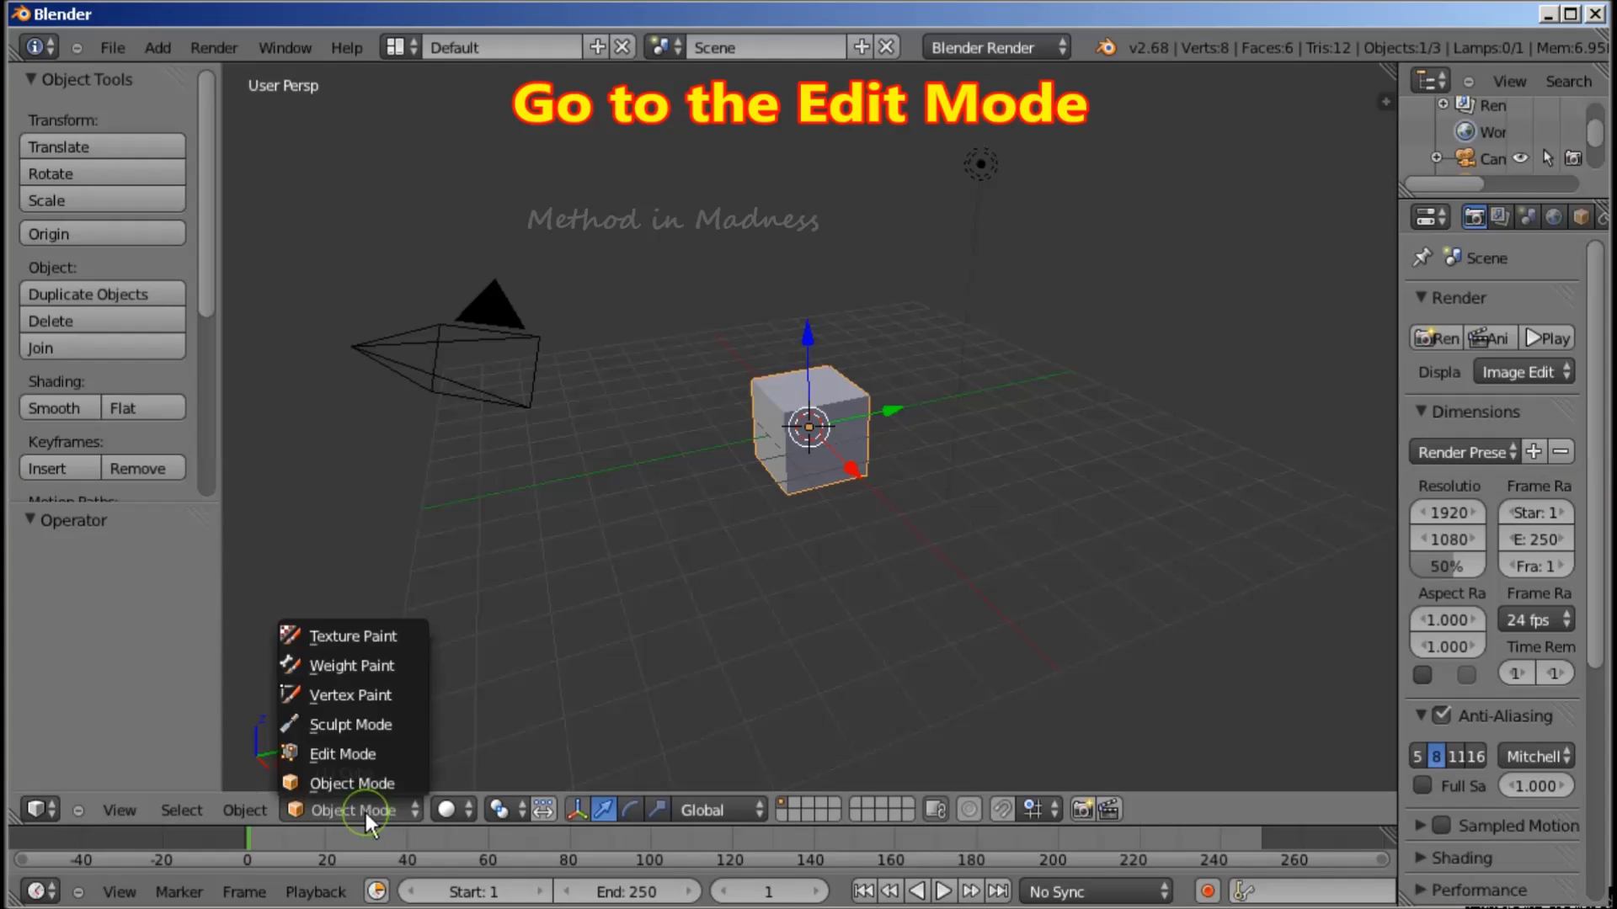
left_click(362, 758)
scroll(823, 506, "up", 3)
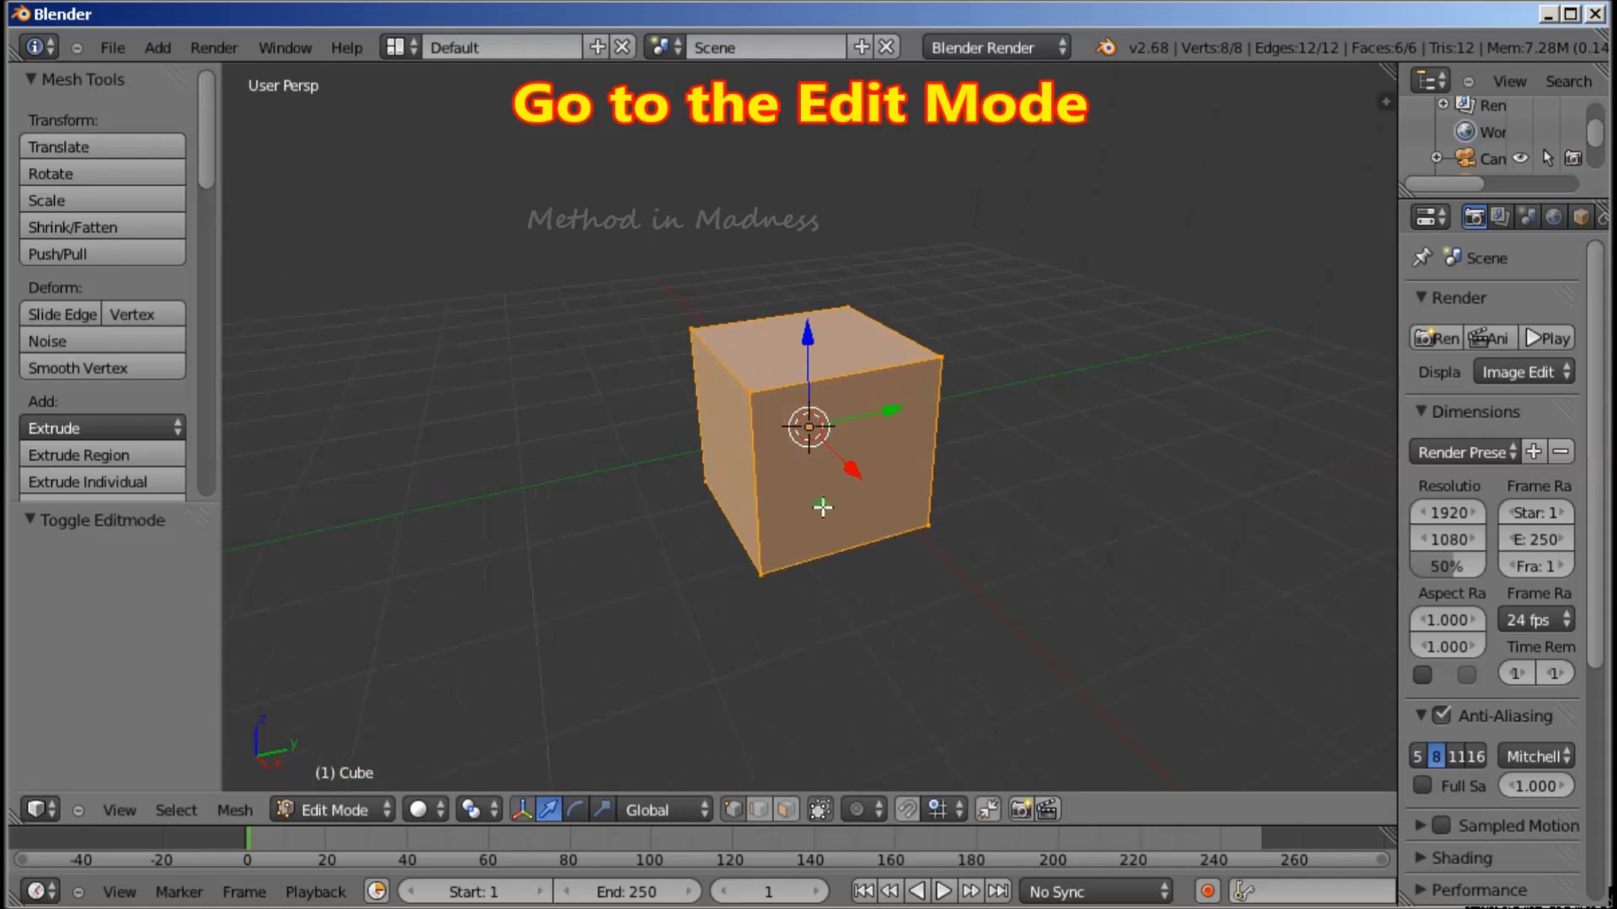
scroll(823, 506, "up", 2)
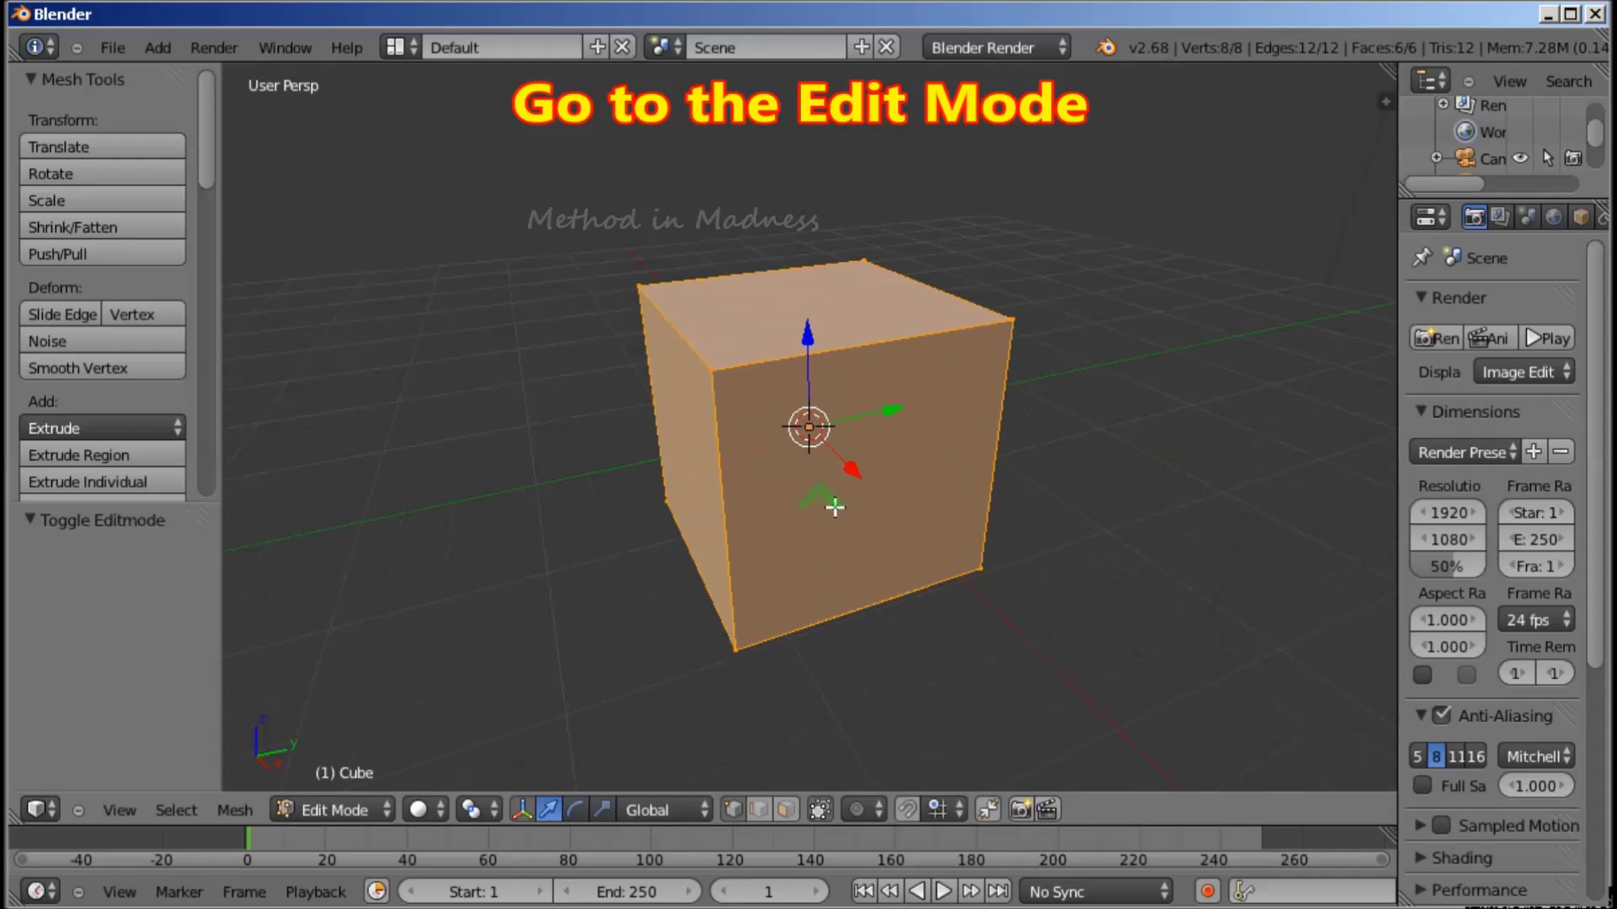
right_click(742, 676)
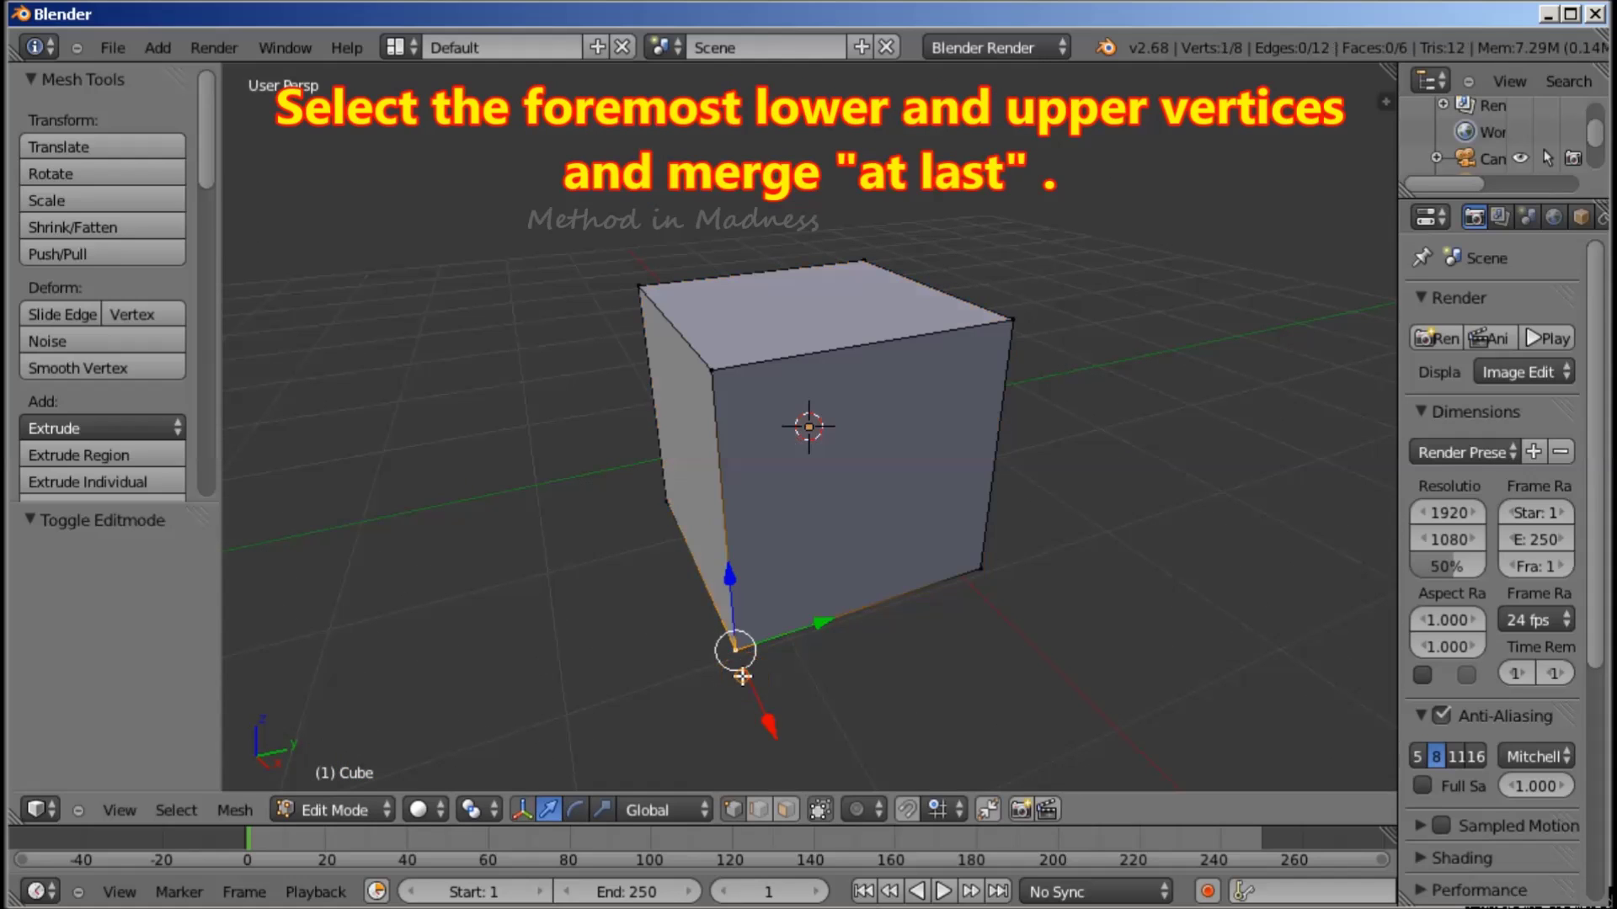
right_click(716, 374, "shift")
scroll(211, 200, "down", 6)
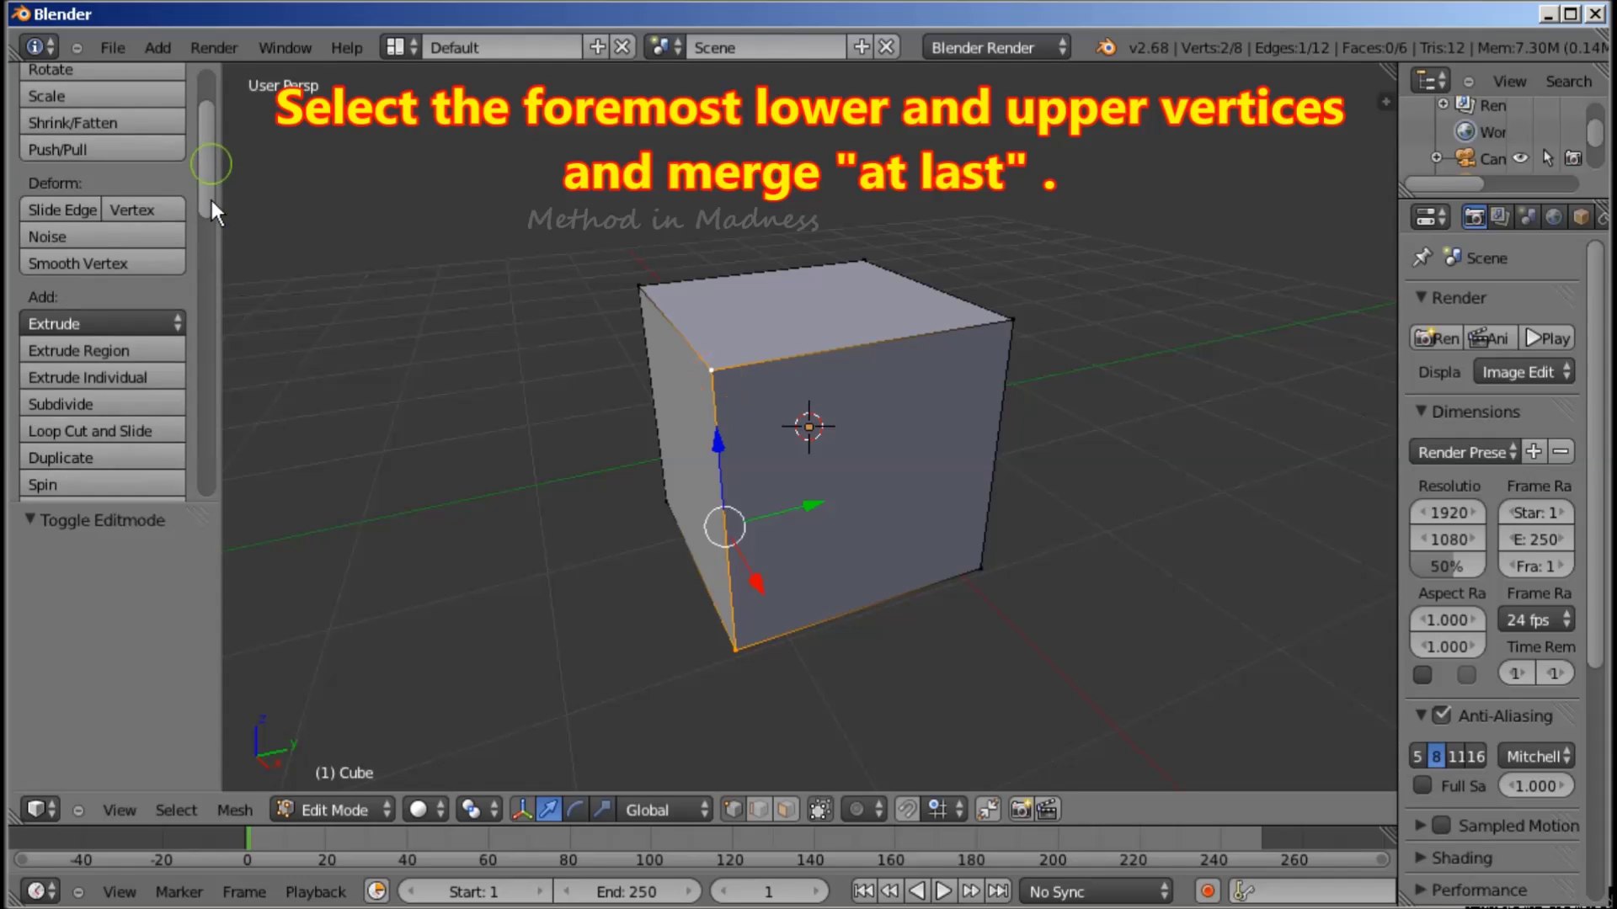
left_click(179, 301)
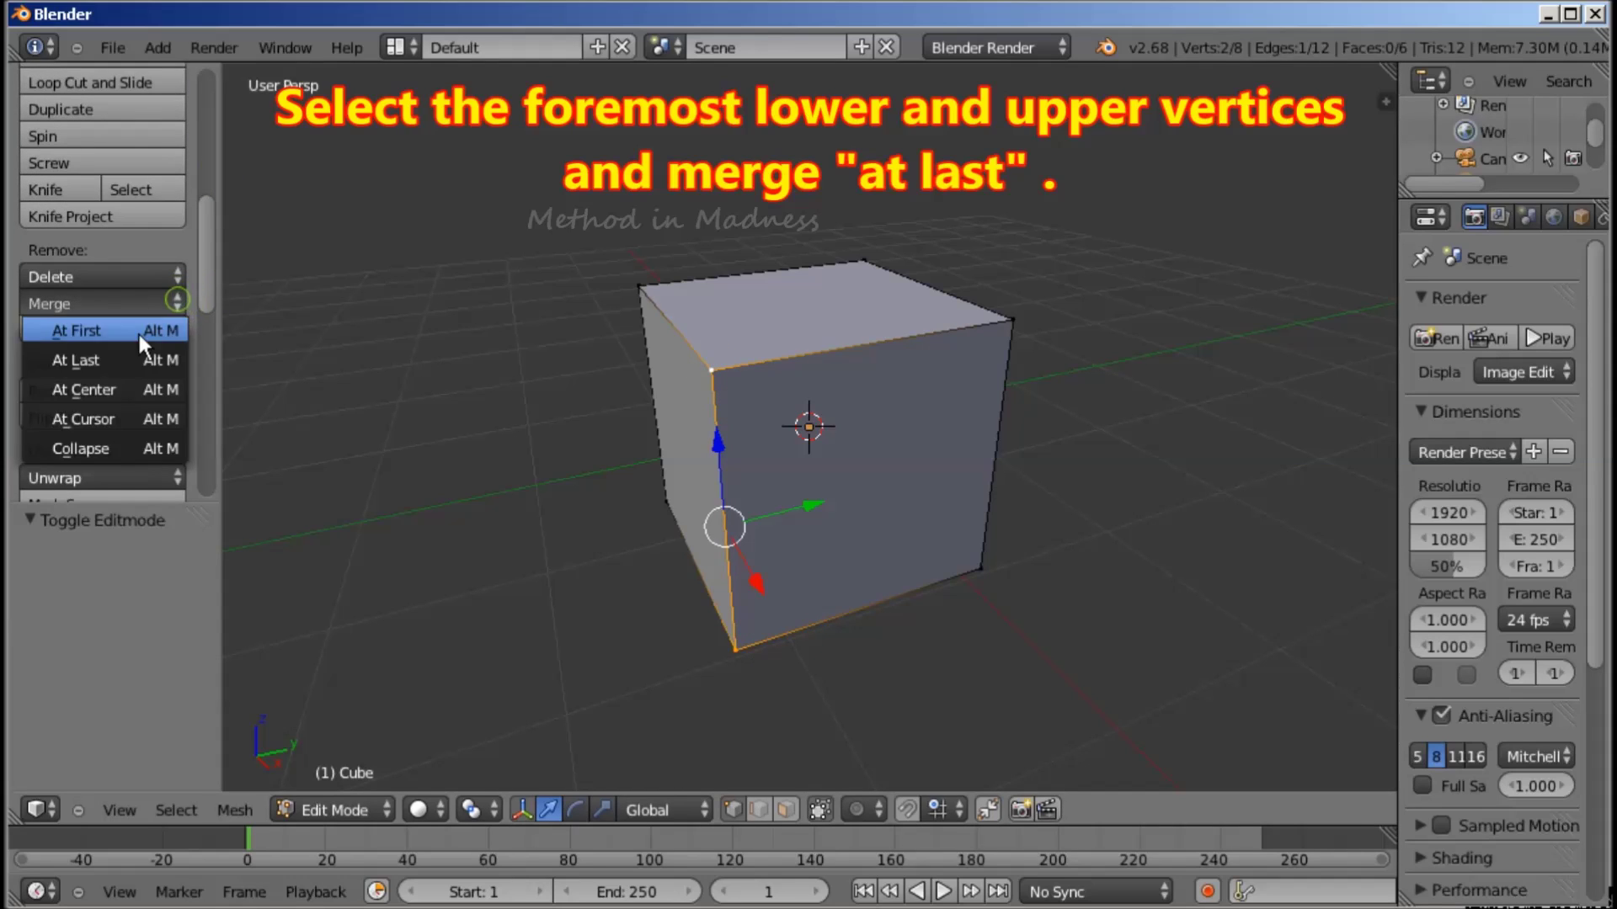
left_click(115, 355)
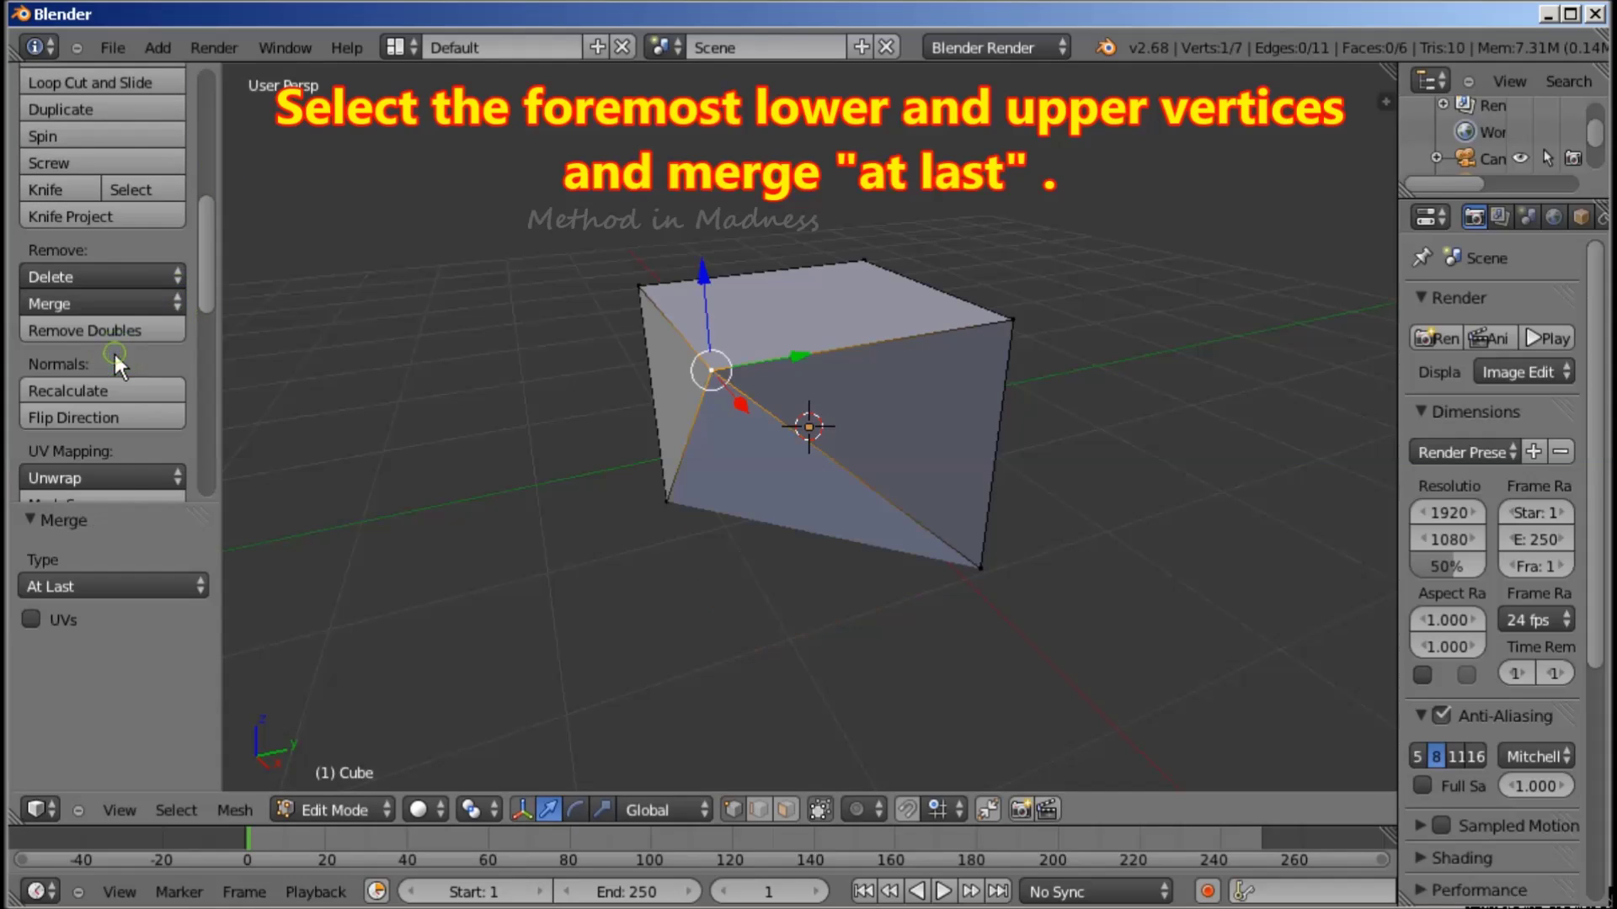
Merge the adjacent lower corner vertex into the upper vertex above it with At Last, turning the cube into a wedge
middle_click_drag(711, 512, 773, 514)
right_click(660, 549)
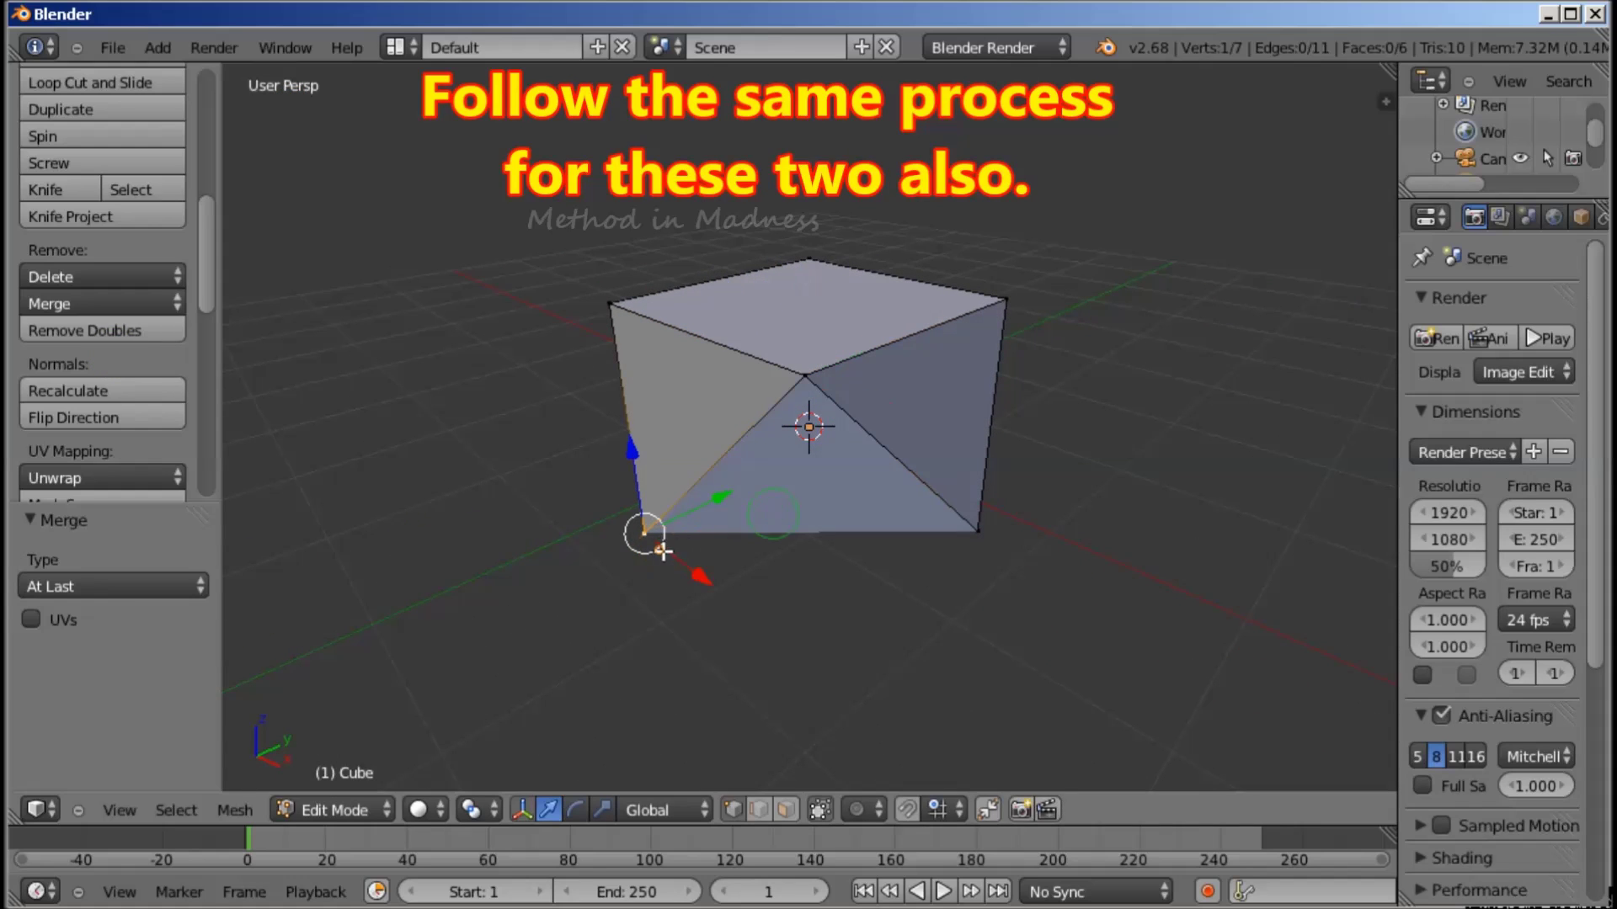
right_click(618, 312, "shift")
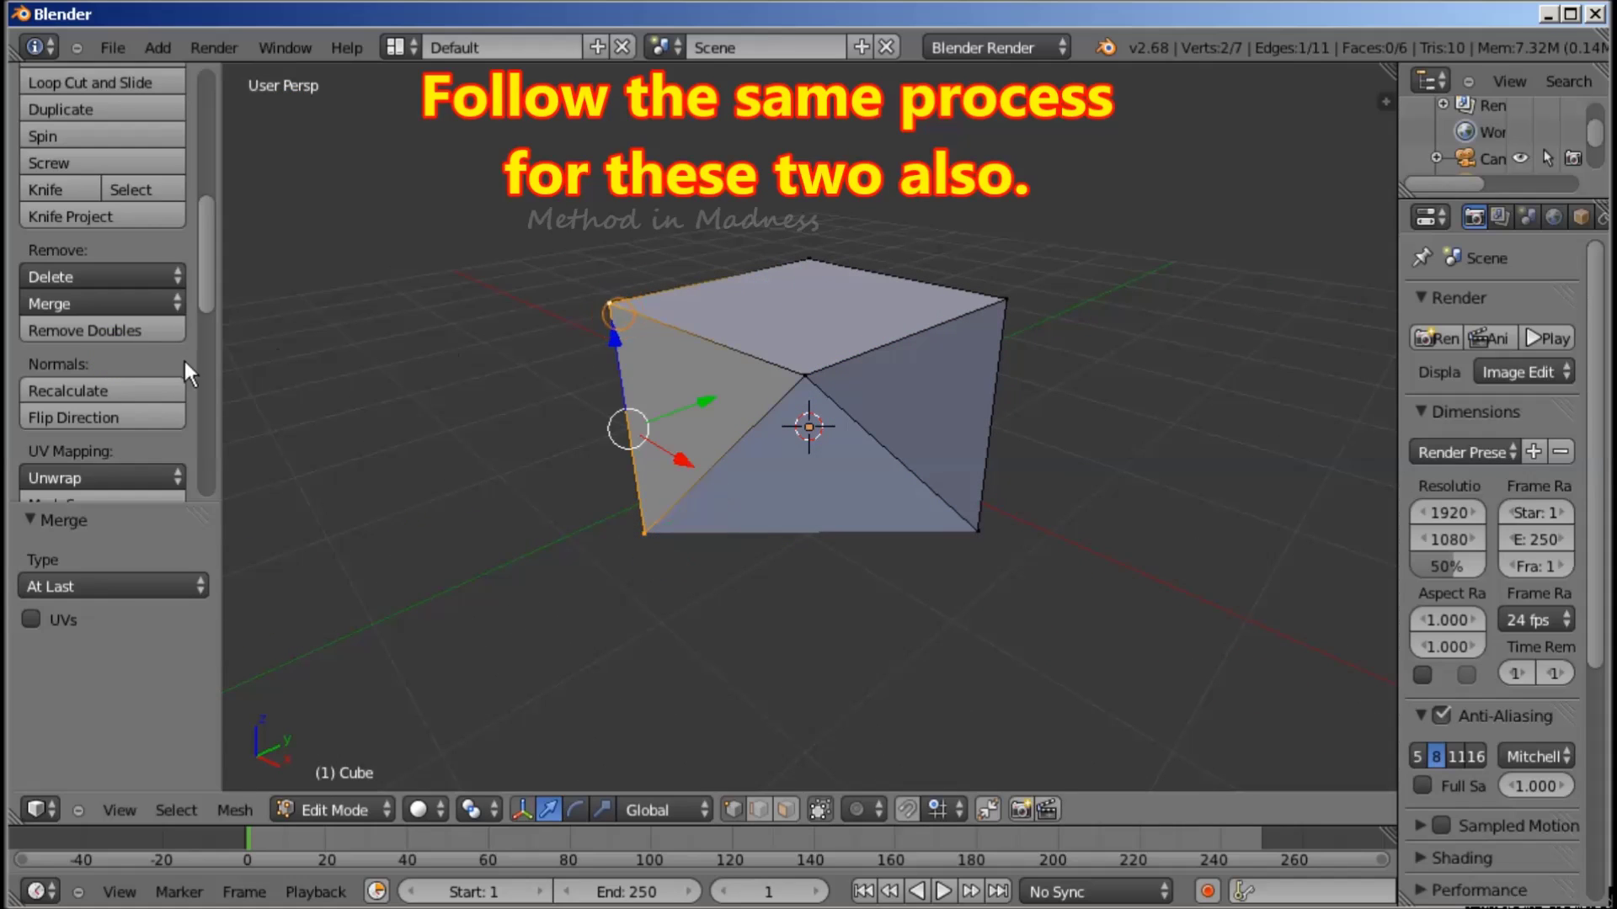
left_click(118, 299)
left_click(114, 355)
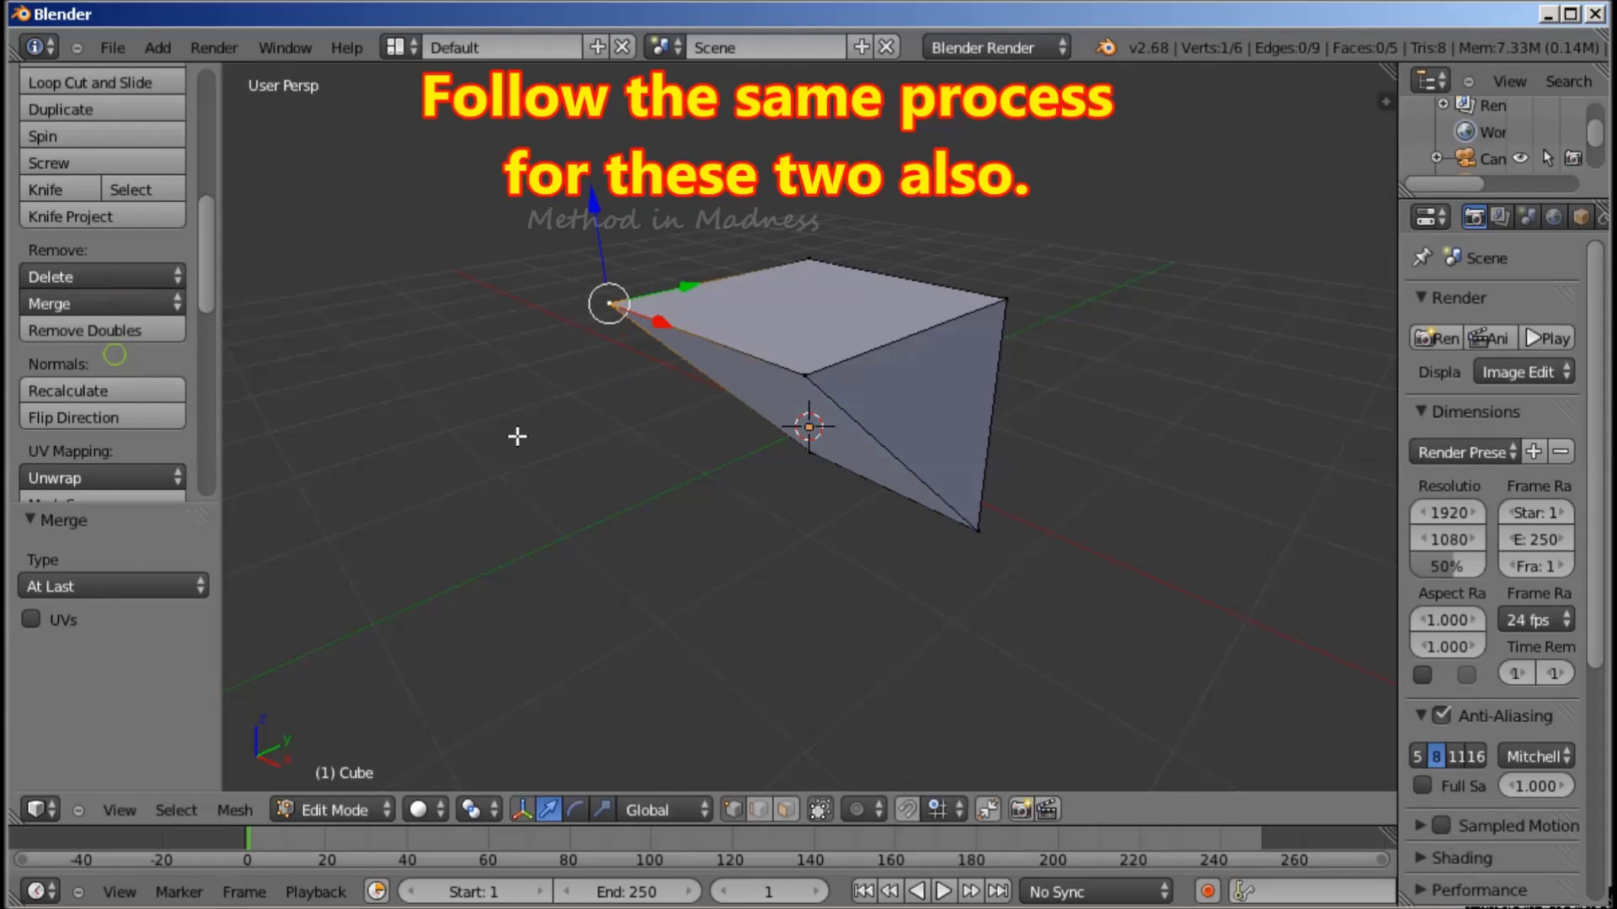
Add a loop cut with 2 cuts across the wedge's vertical rectangular face
middle_click_drag(993, 452, 805, 416)
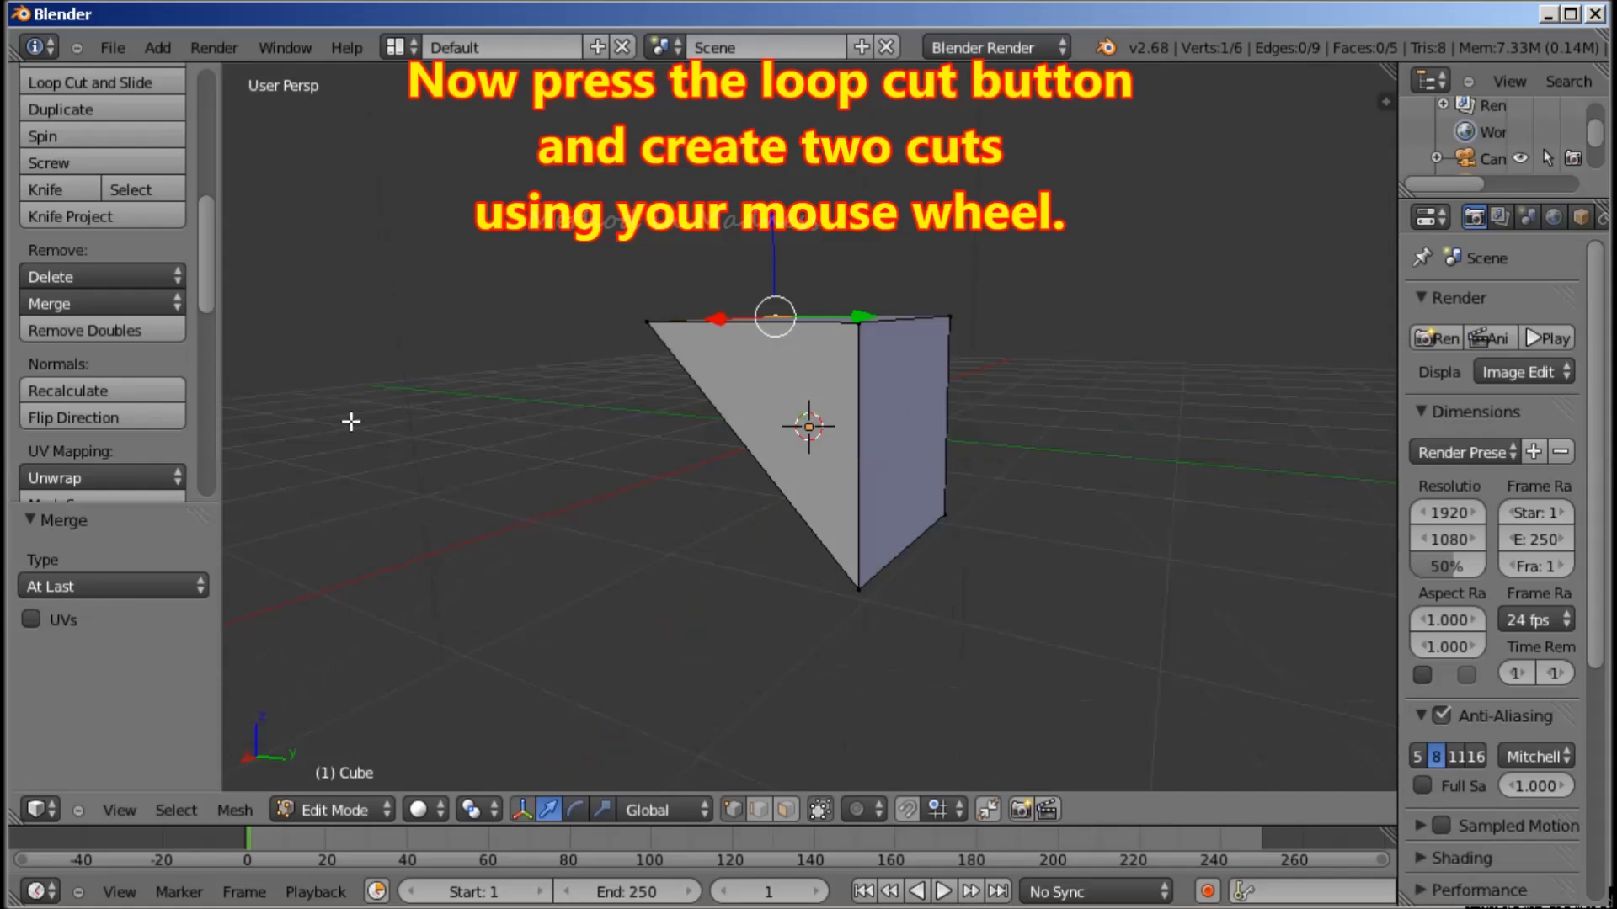
left_click_drag(214, 301, 215, 255)
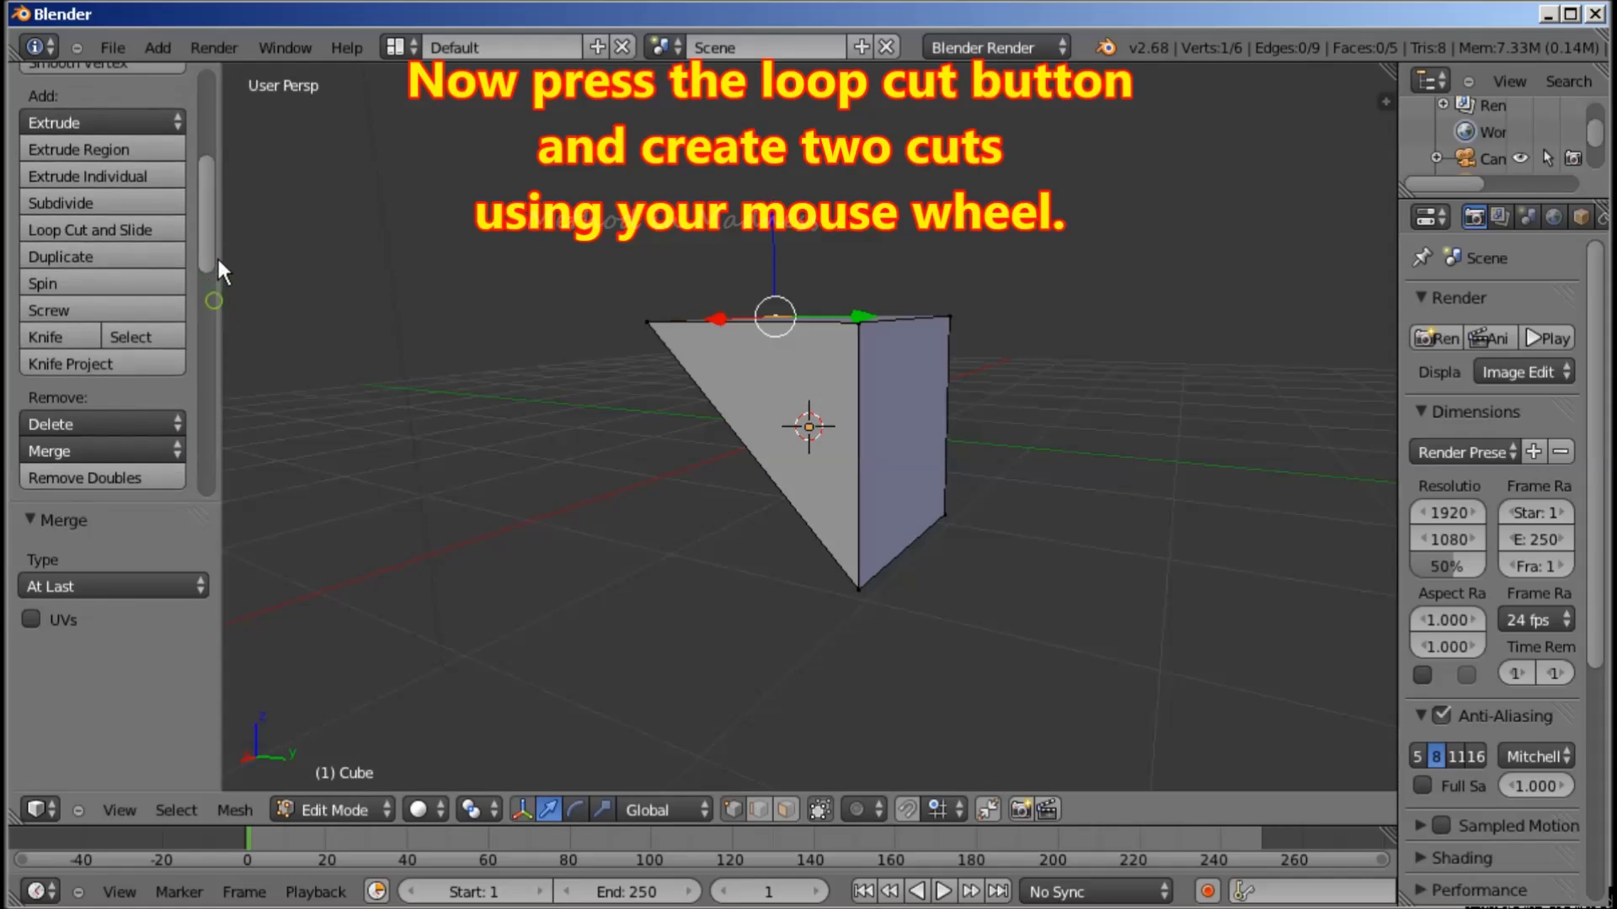
left_click(157, 233)
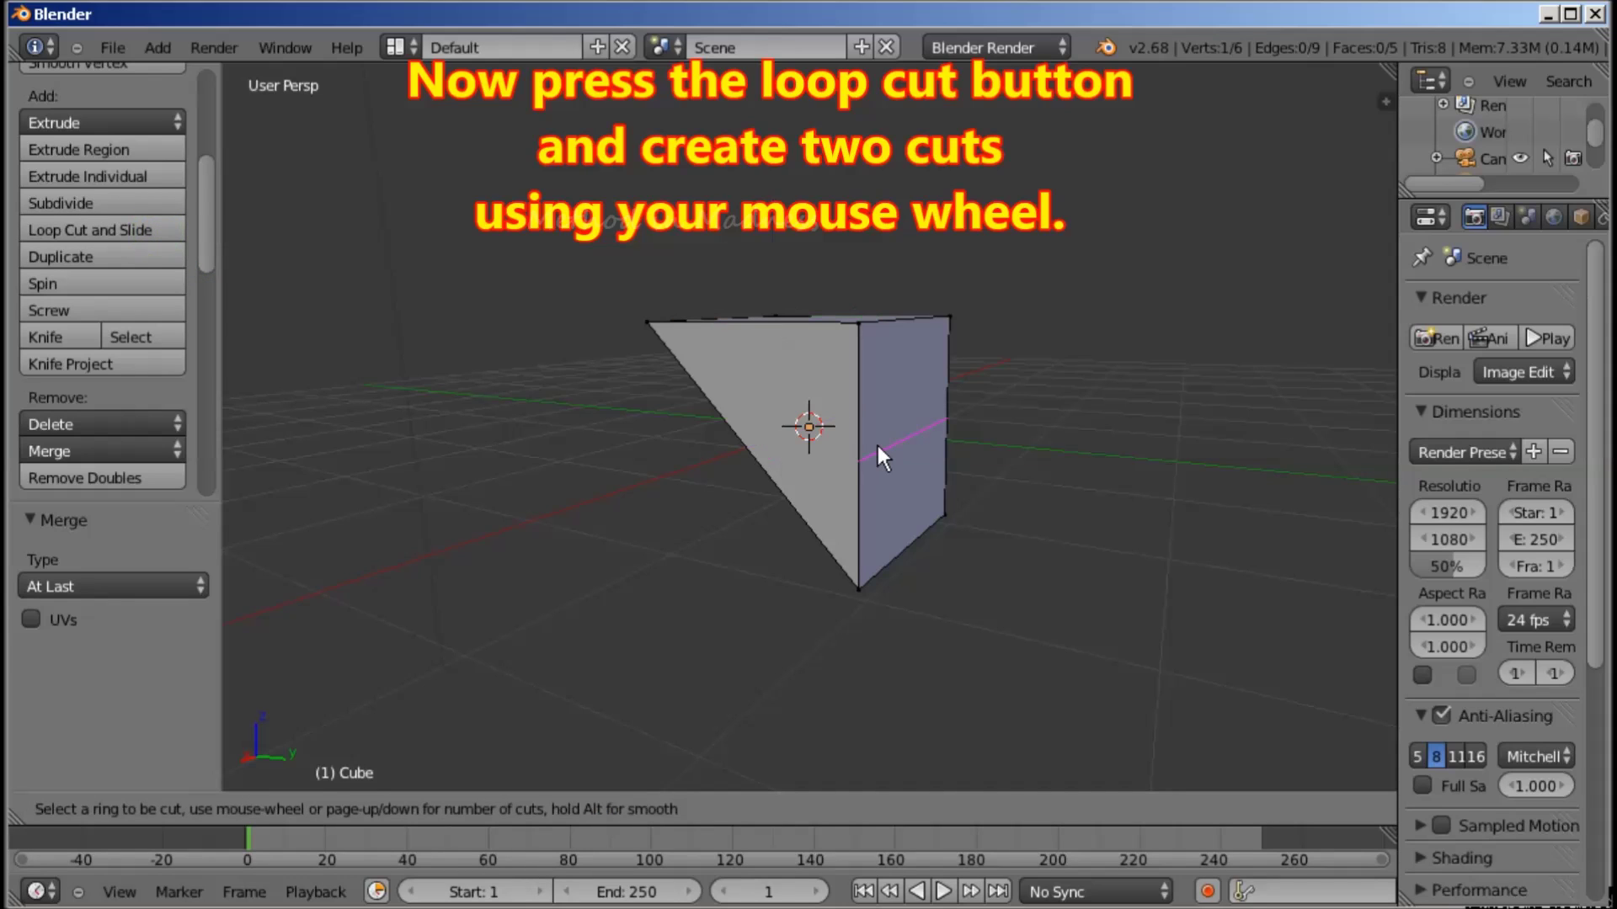
scroll(878, 446, "up", 1)
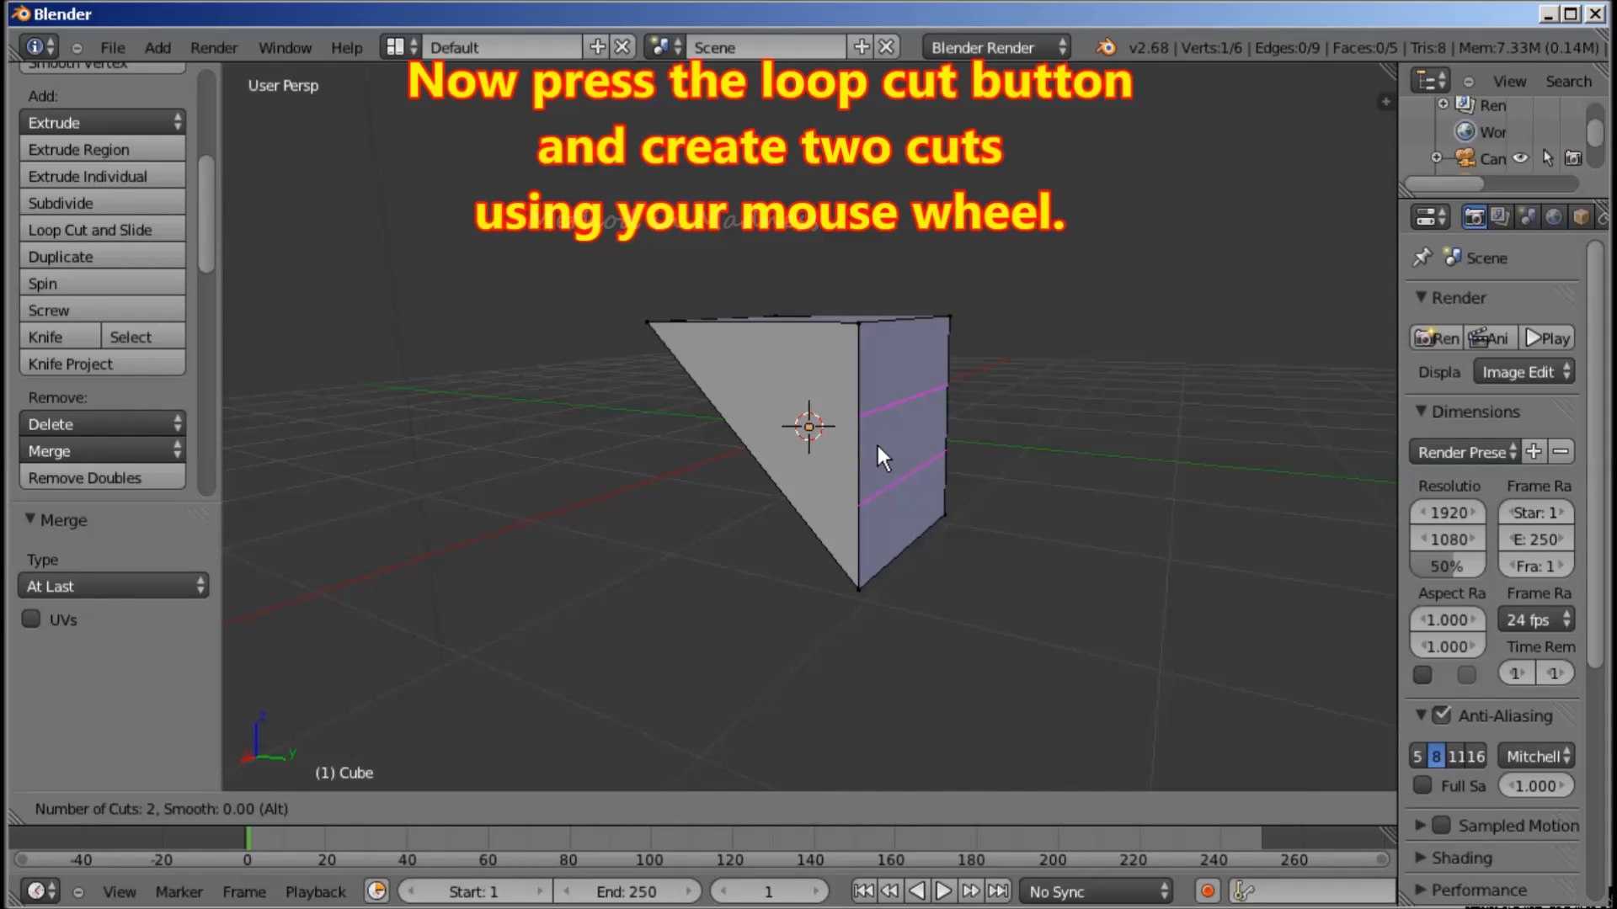
left_click(877, 446)
left_click(877, 446)
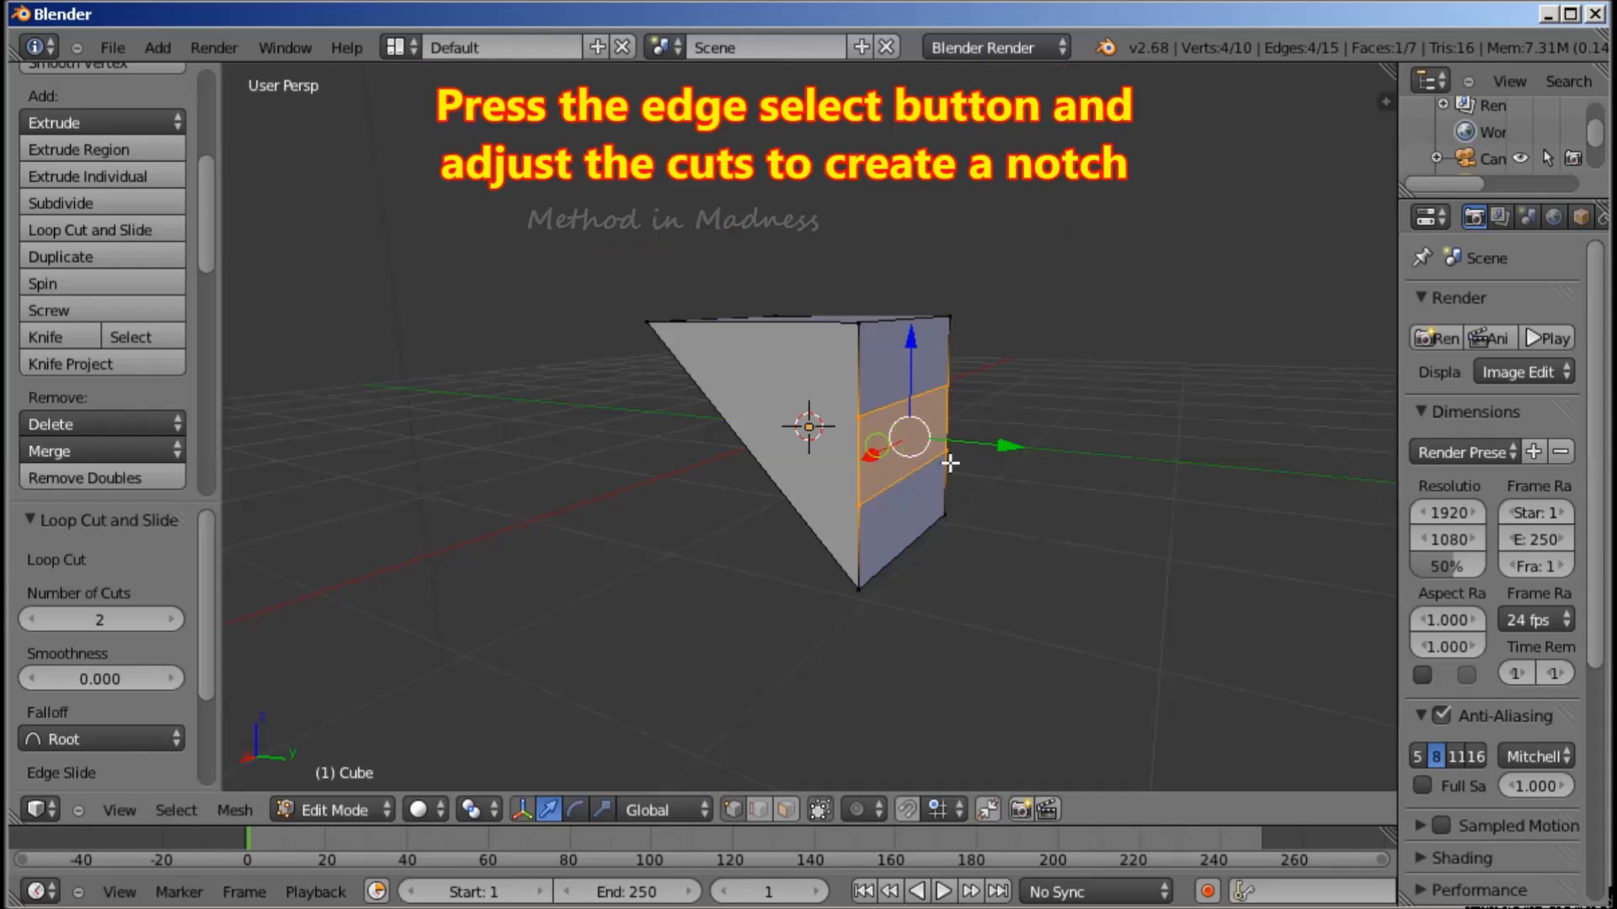
In edge select mode, raise the upper cut edge about 0.512 and the lower cut edge about 1.106 along Z
scroll(952, 464, "up", 3)
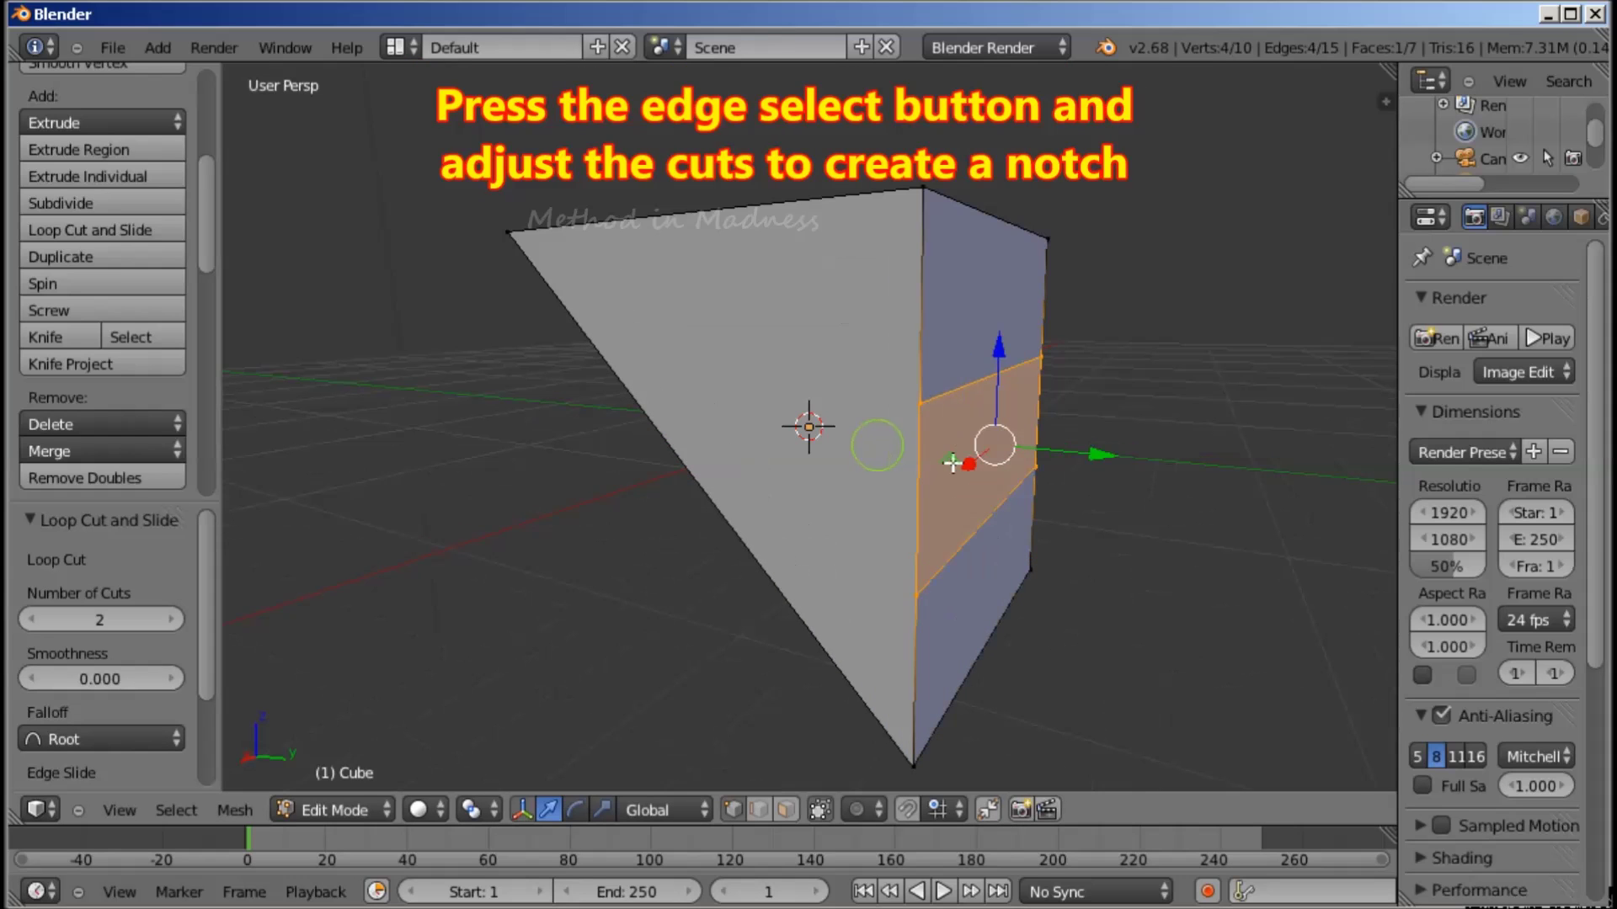
left_click(762, 812)
left_click(959, 381)
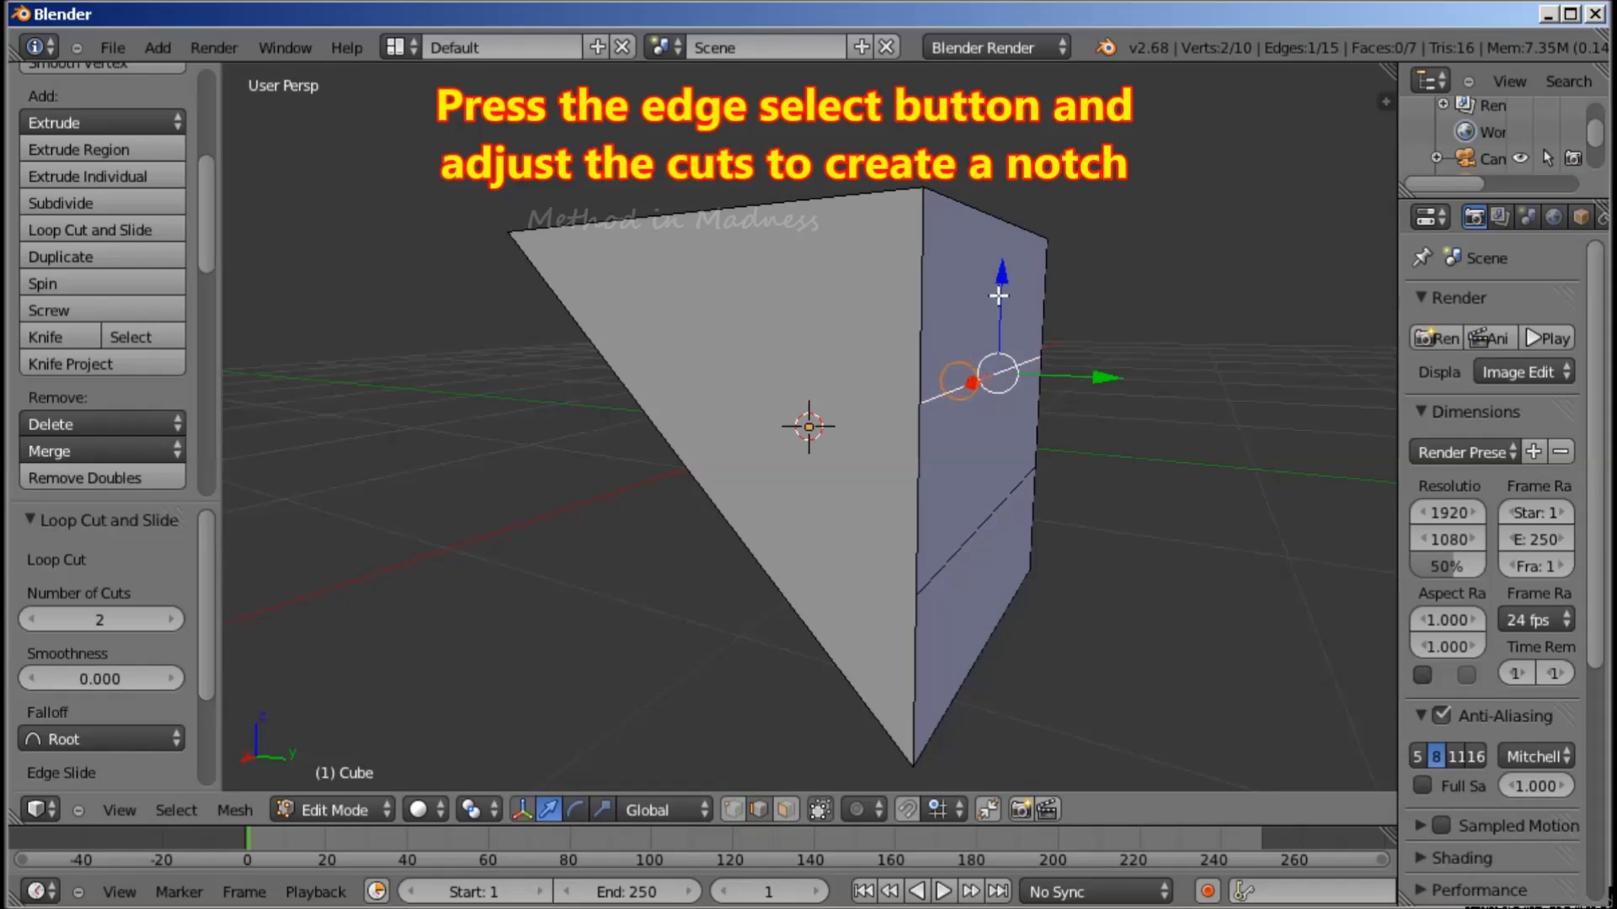
left_click_drag(998, 296, 991, 176)
left_click(968, 541)
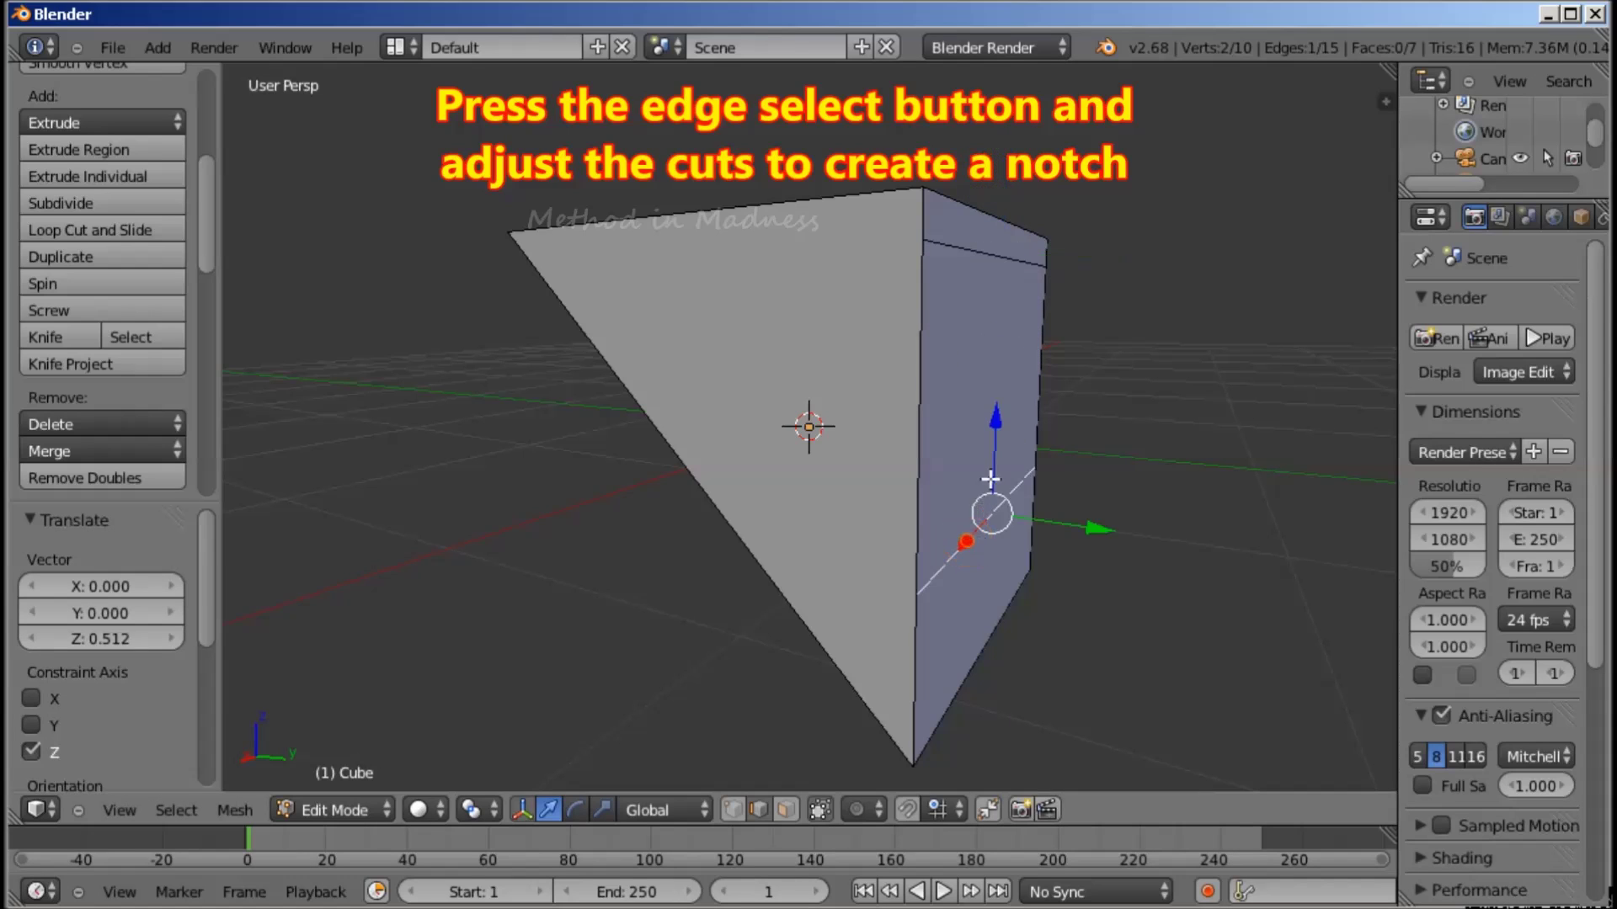
left_click_drag(991, 478, 988, 202)
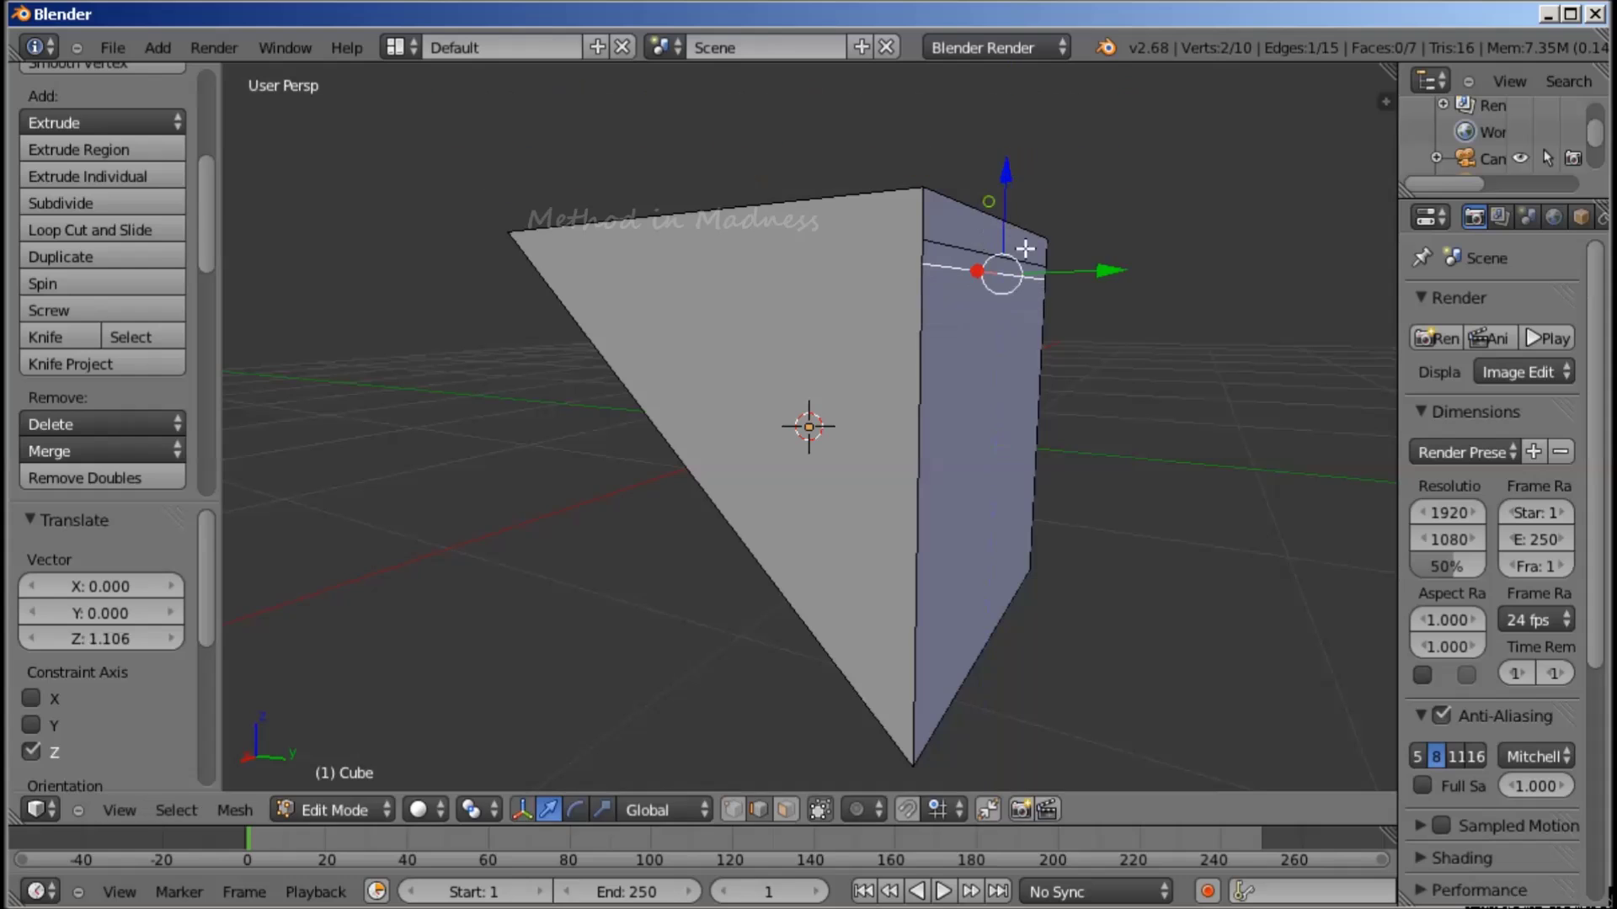
Shift the lower cut edge along Y and raise it about 0.073 along Z to shape a notch under the top
left_click_drag(1076, 272, 1056, 272)
middle_click_drag(1052, 276, 1095, 278)
left_click_drag(999, 192, 997, 176)
Widen the properties area and add an Array modifier to the notched wedge
middle_click_drag(1014, 443, 1267, 531)
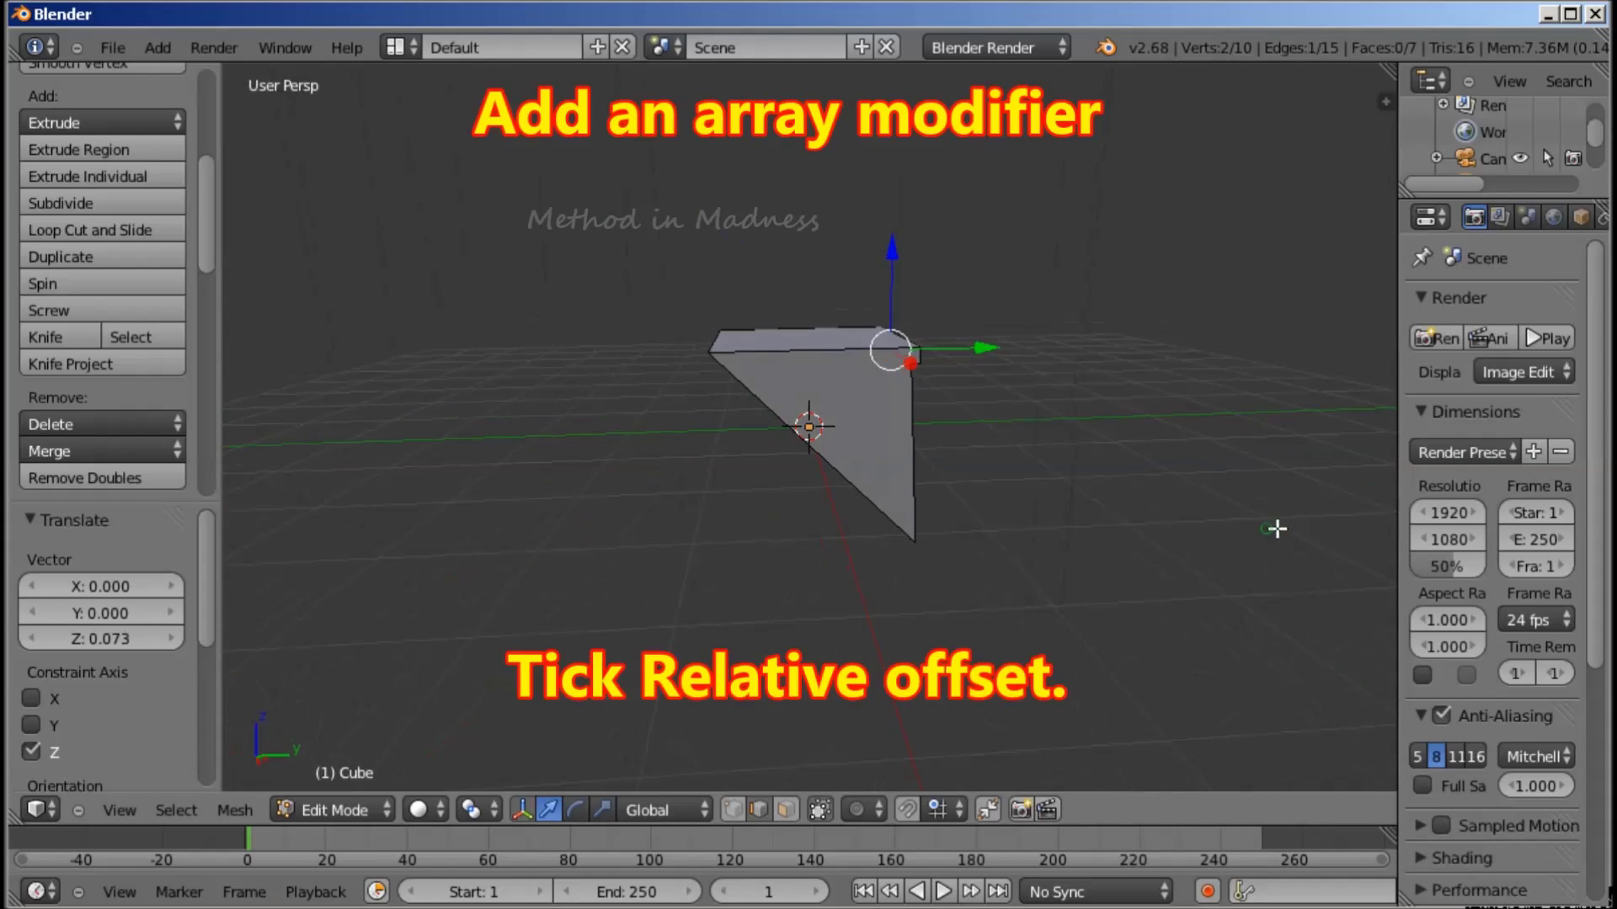
left_click_drag(1395, 471, 1126, 466)
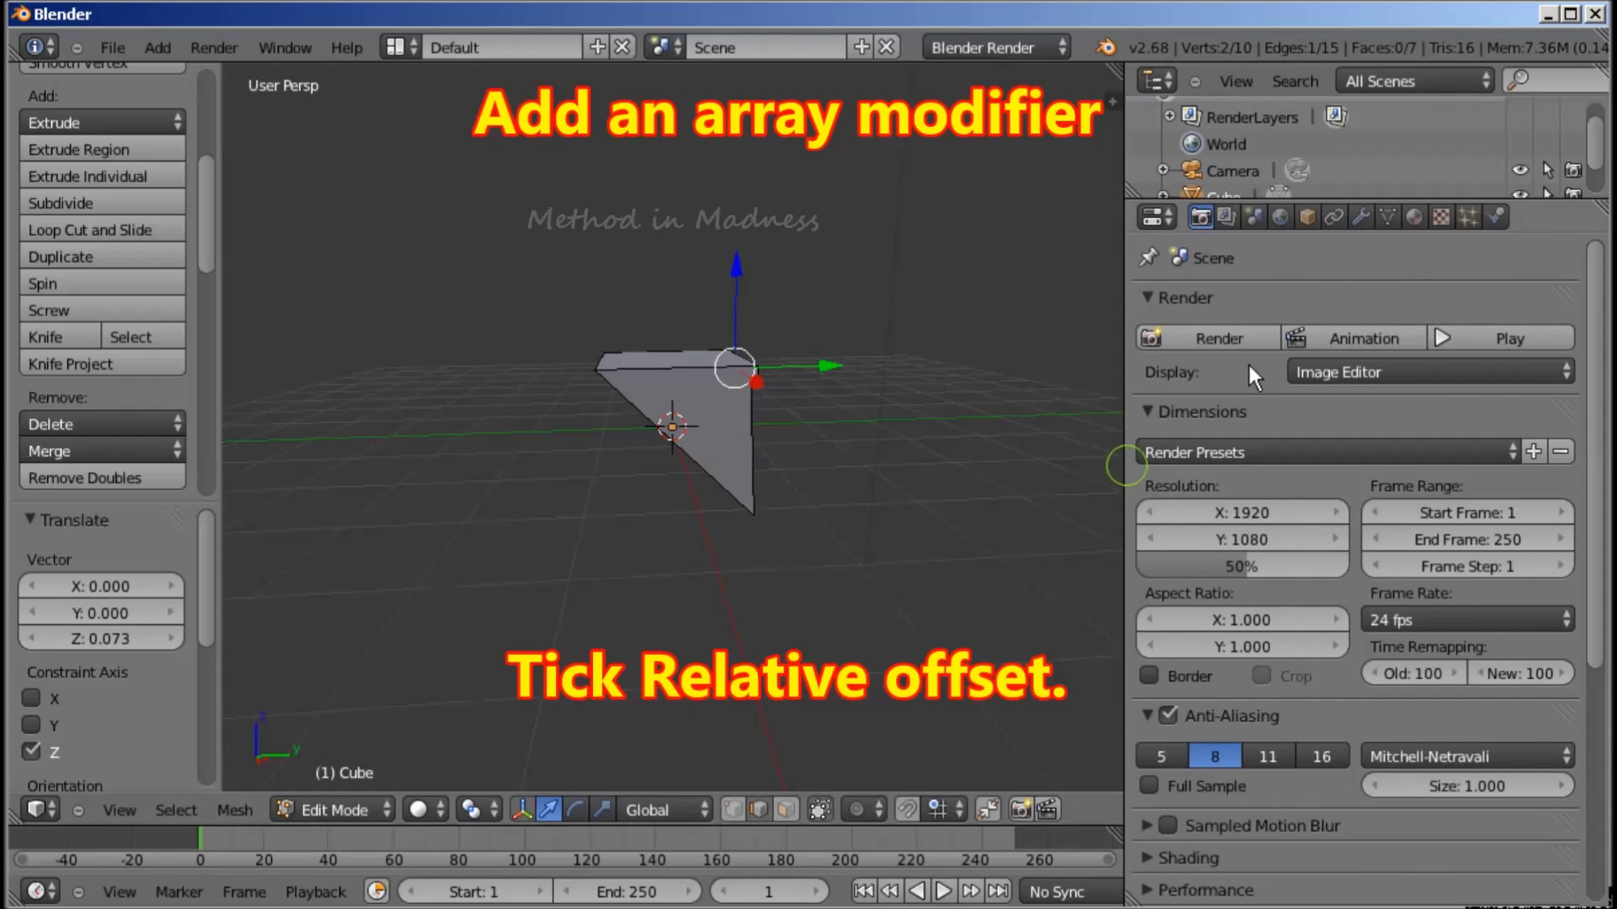
left_click(1360, 217)
left_click(1270, 300)
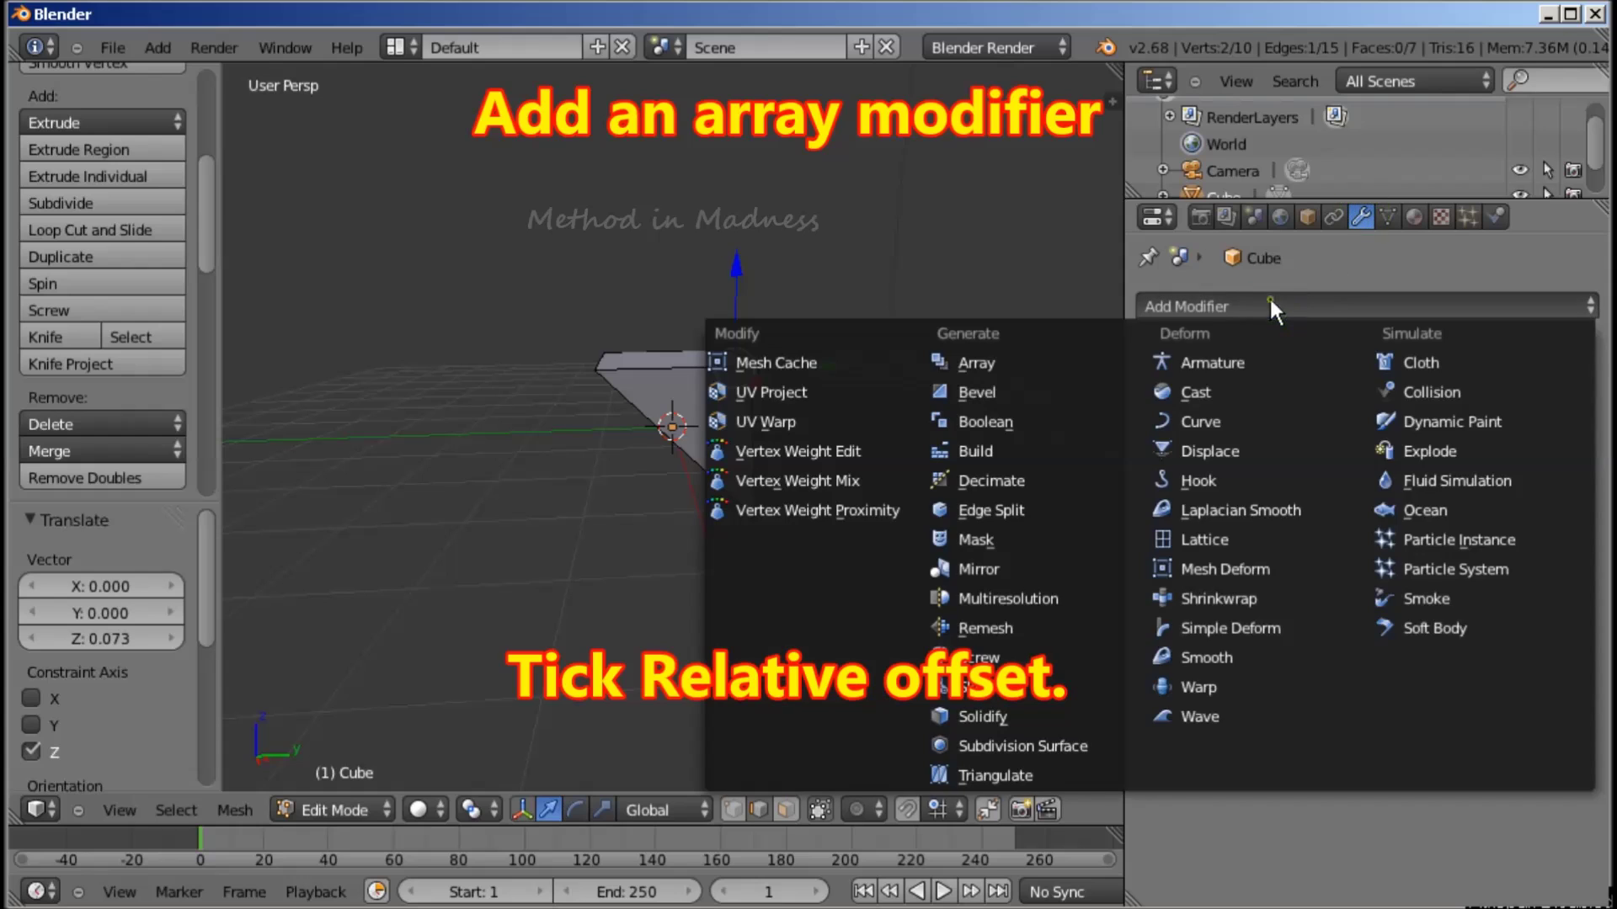
left_click(990, 366)
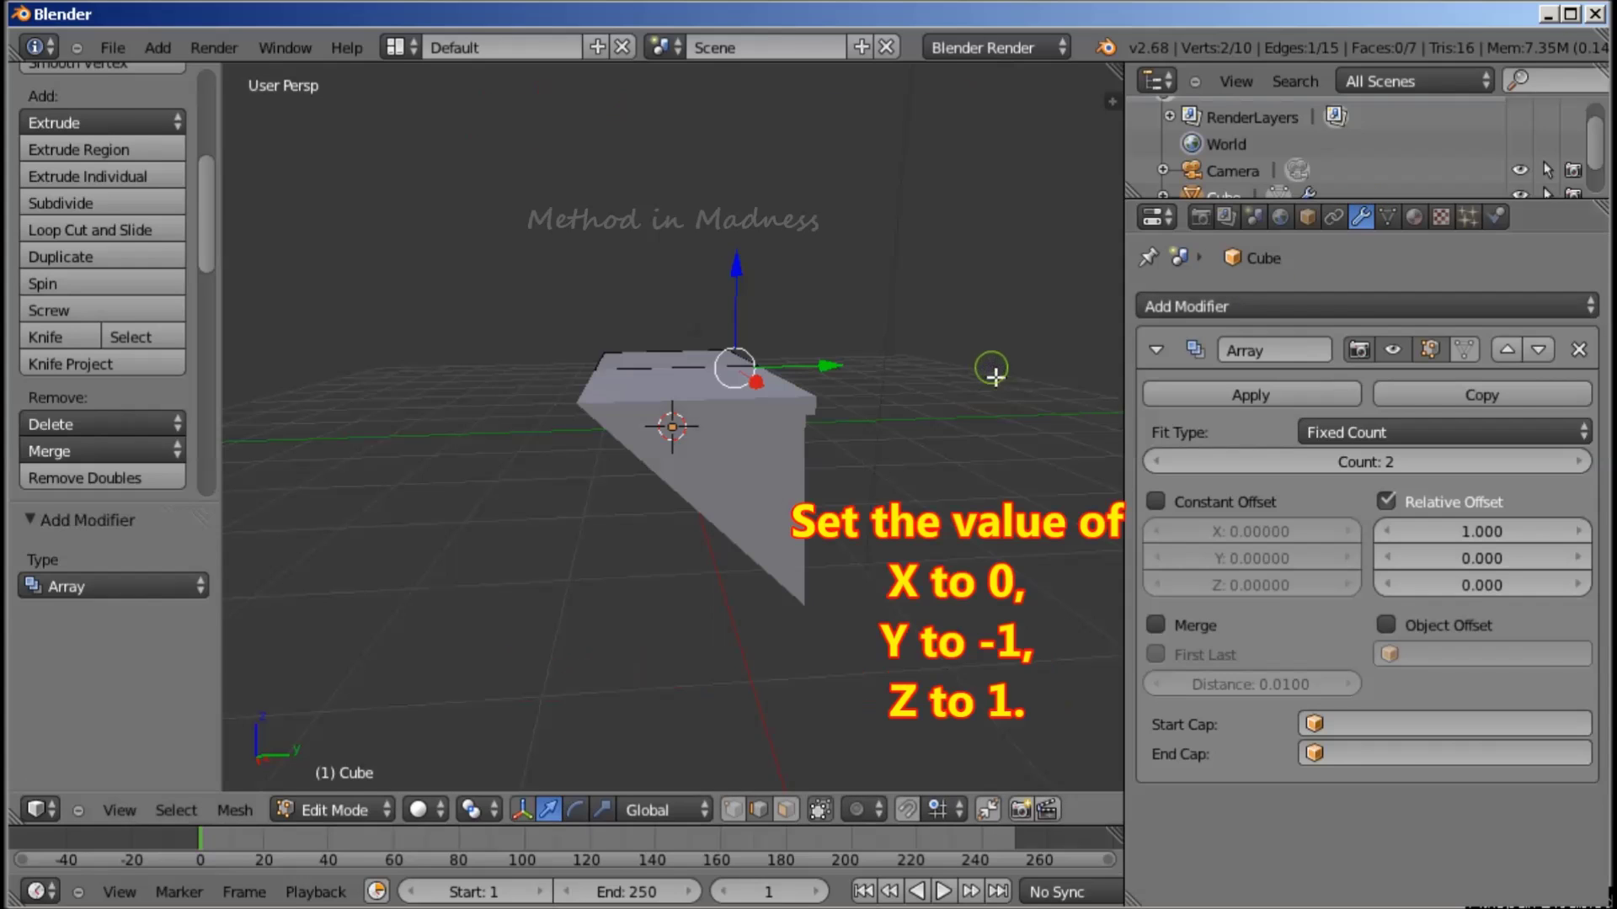
Set the Array modifier's relative offset to X 0, Y -1 and Z 1
left_click(1470, 588)
type("1")
key("Return")
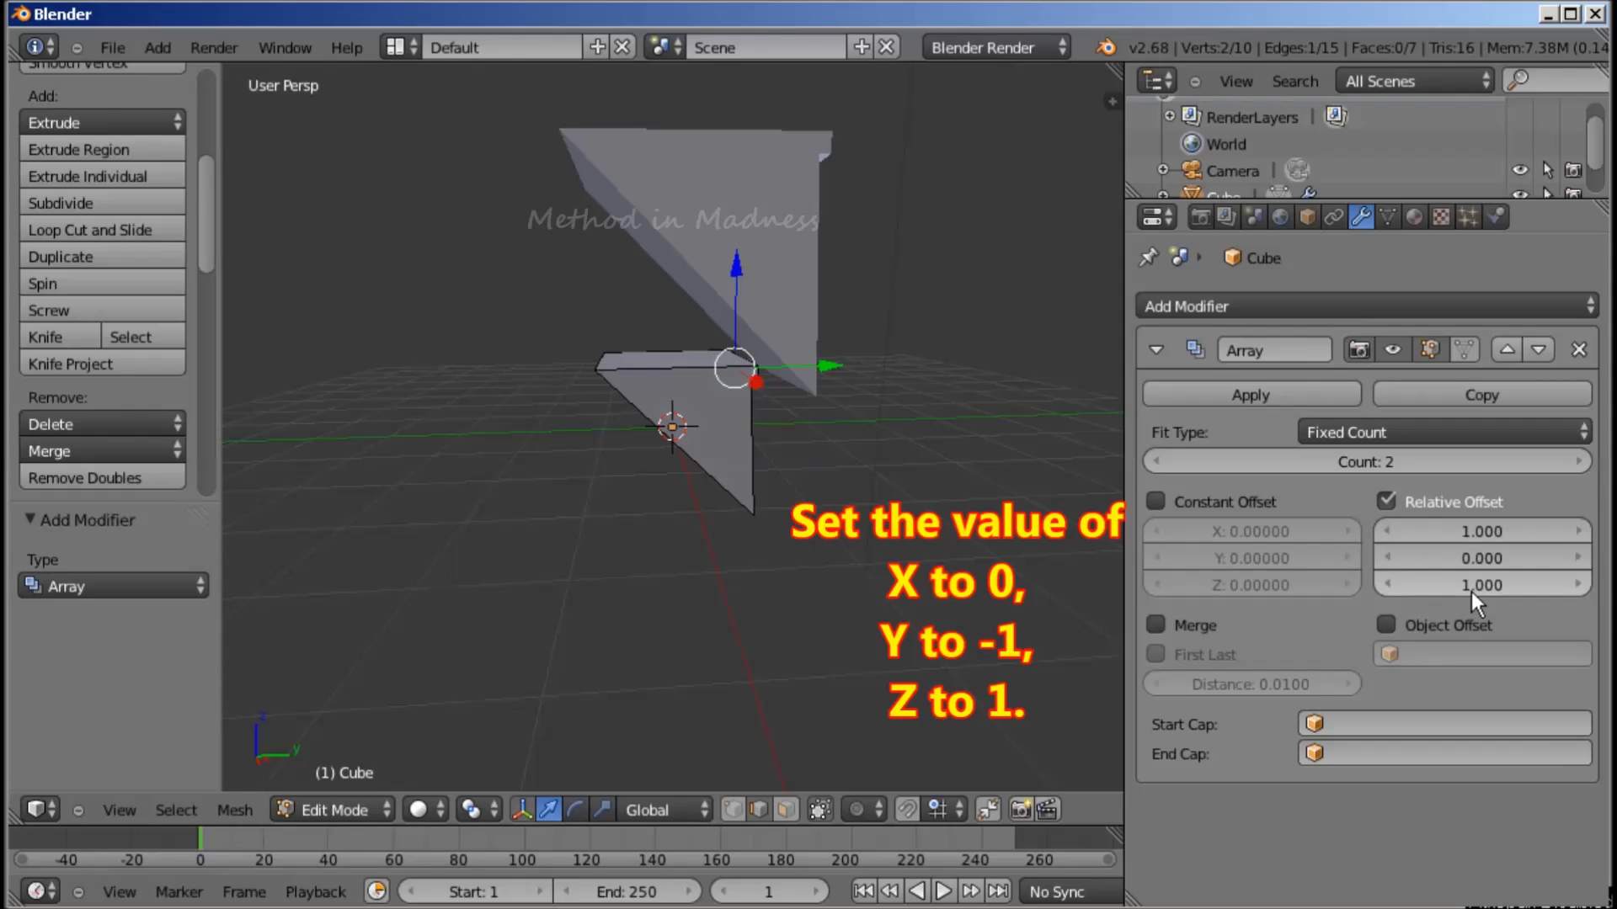
left_click(1487, 532)
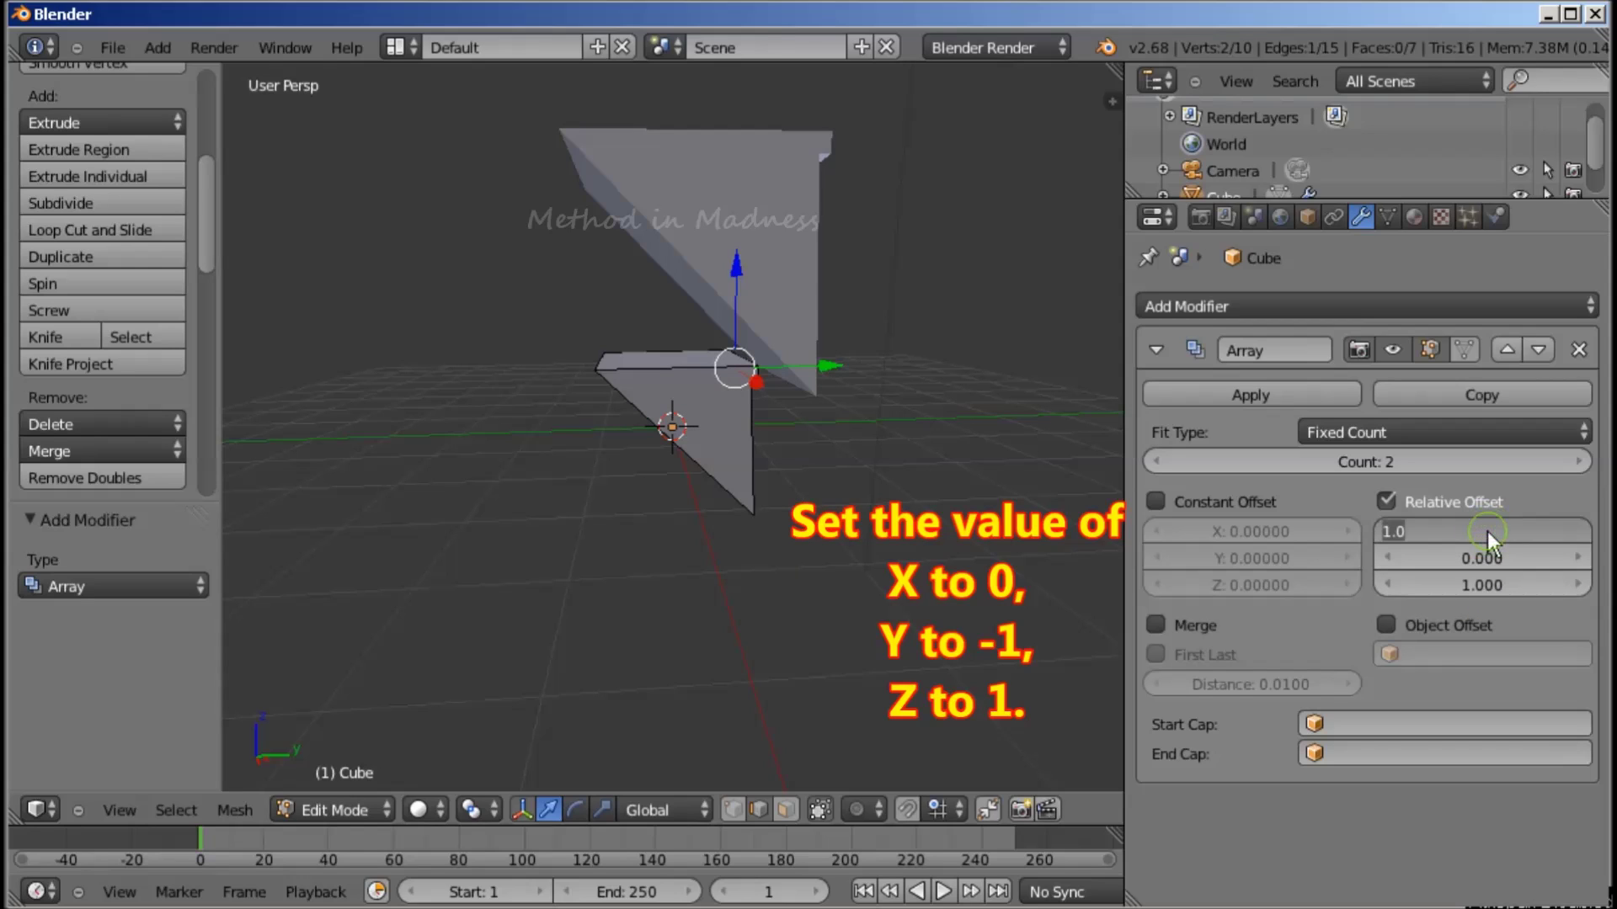
type("0")
key("Return")
left_click(1482, 552)
key("BackSpace")
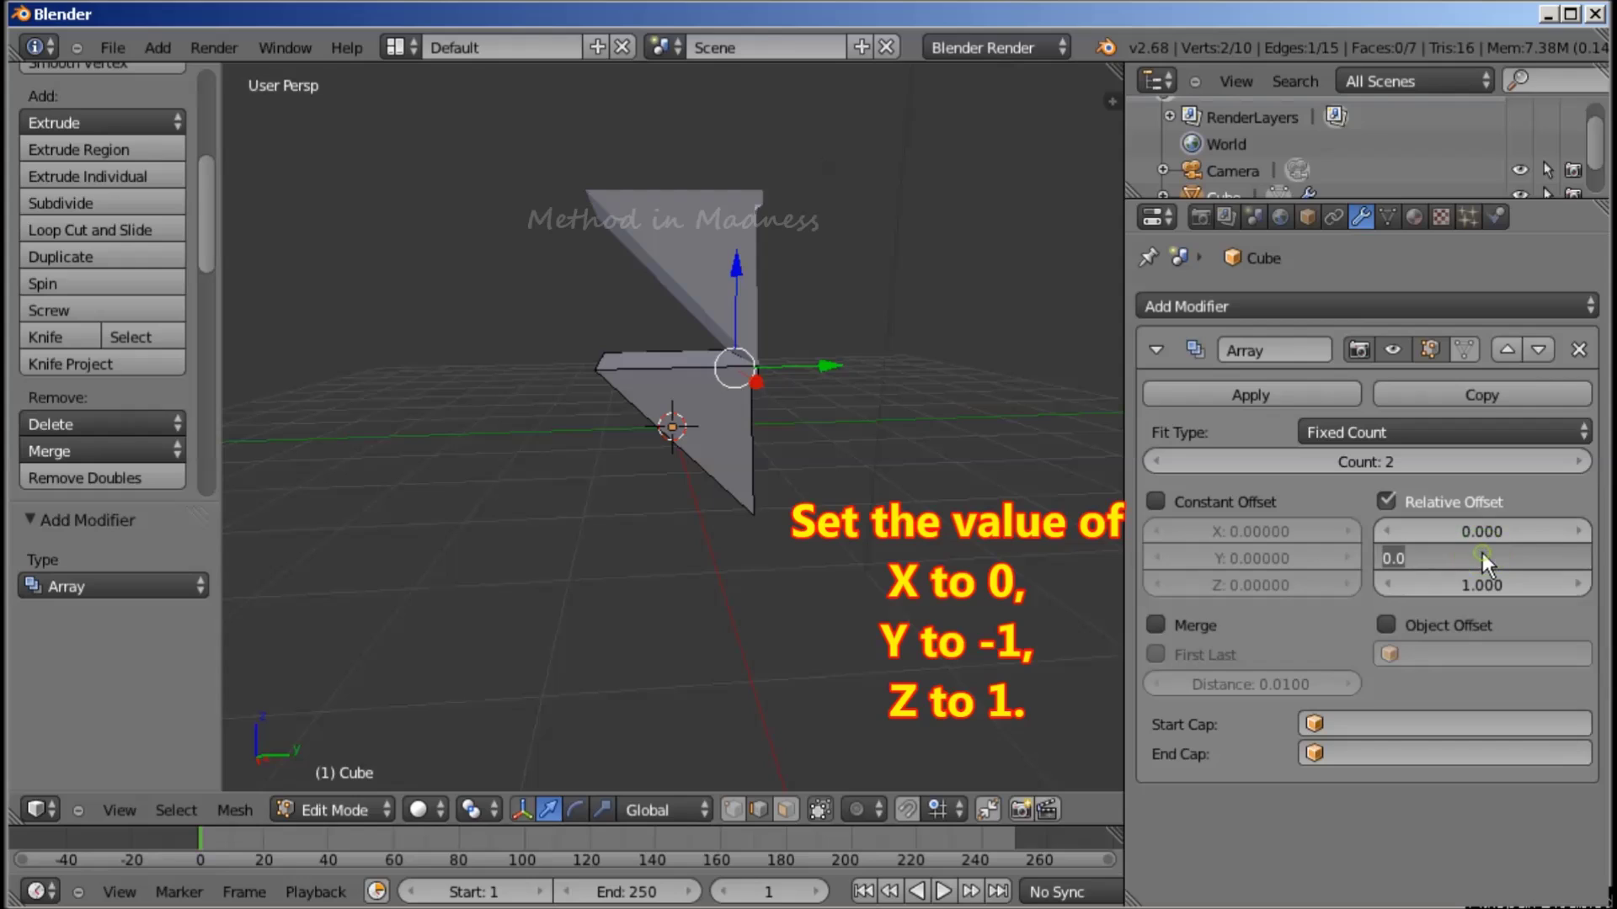
type("-1")
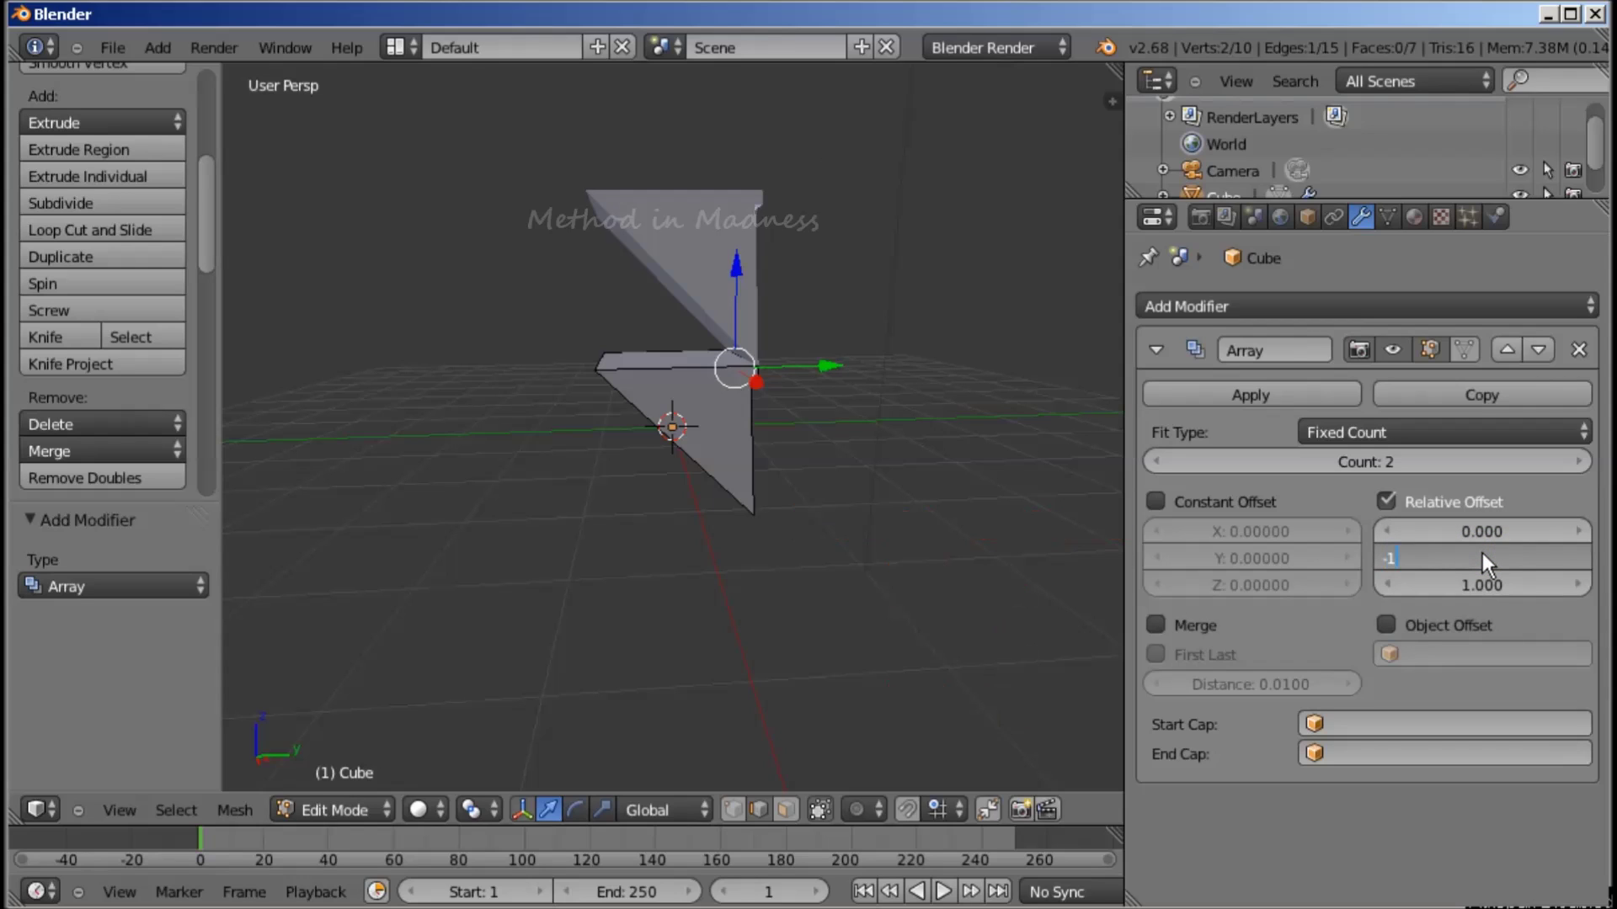
key("Return")
Increase the Array modifier's count to 10 to form the full staircase
scroll(770, 461, "down", 1)
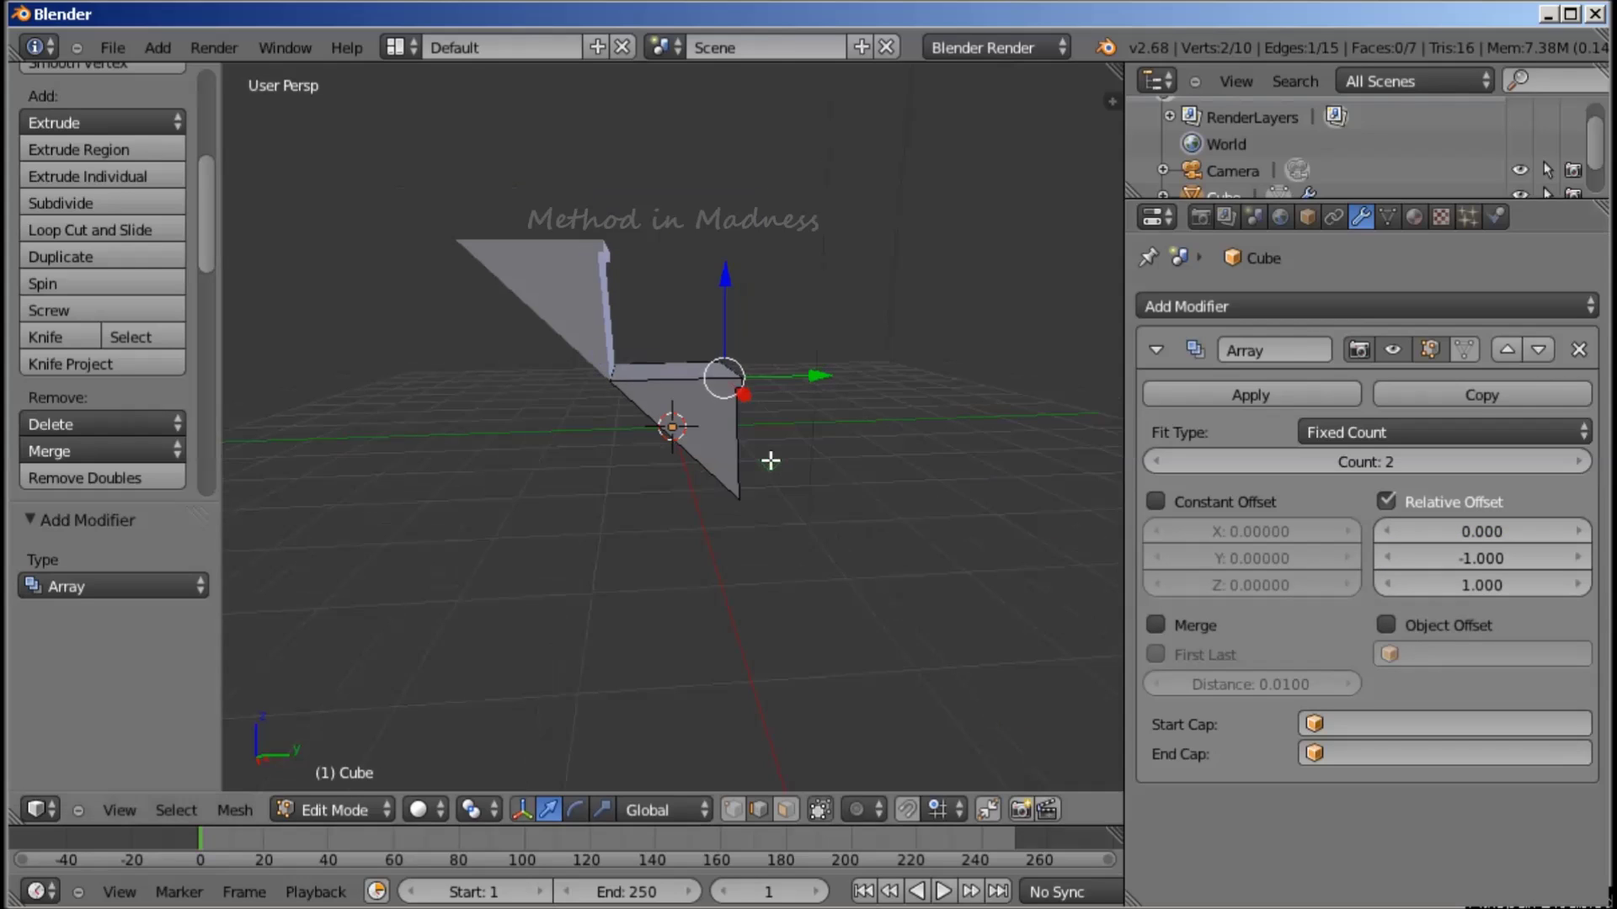
middle_click_drag(769, 461, 778, 586)
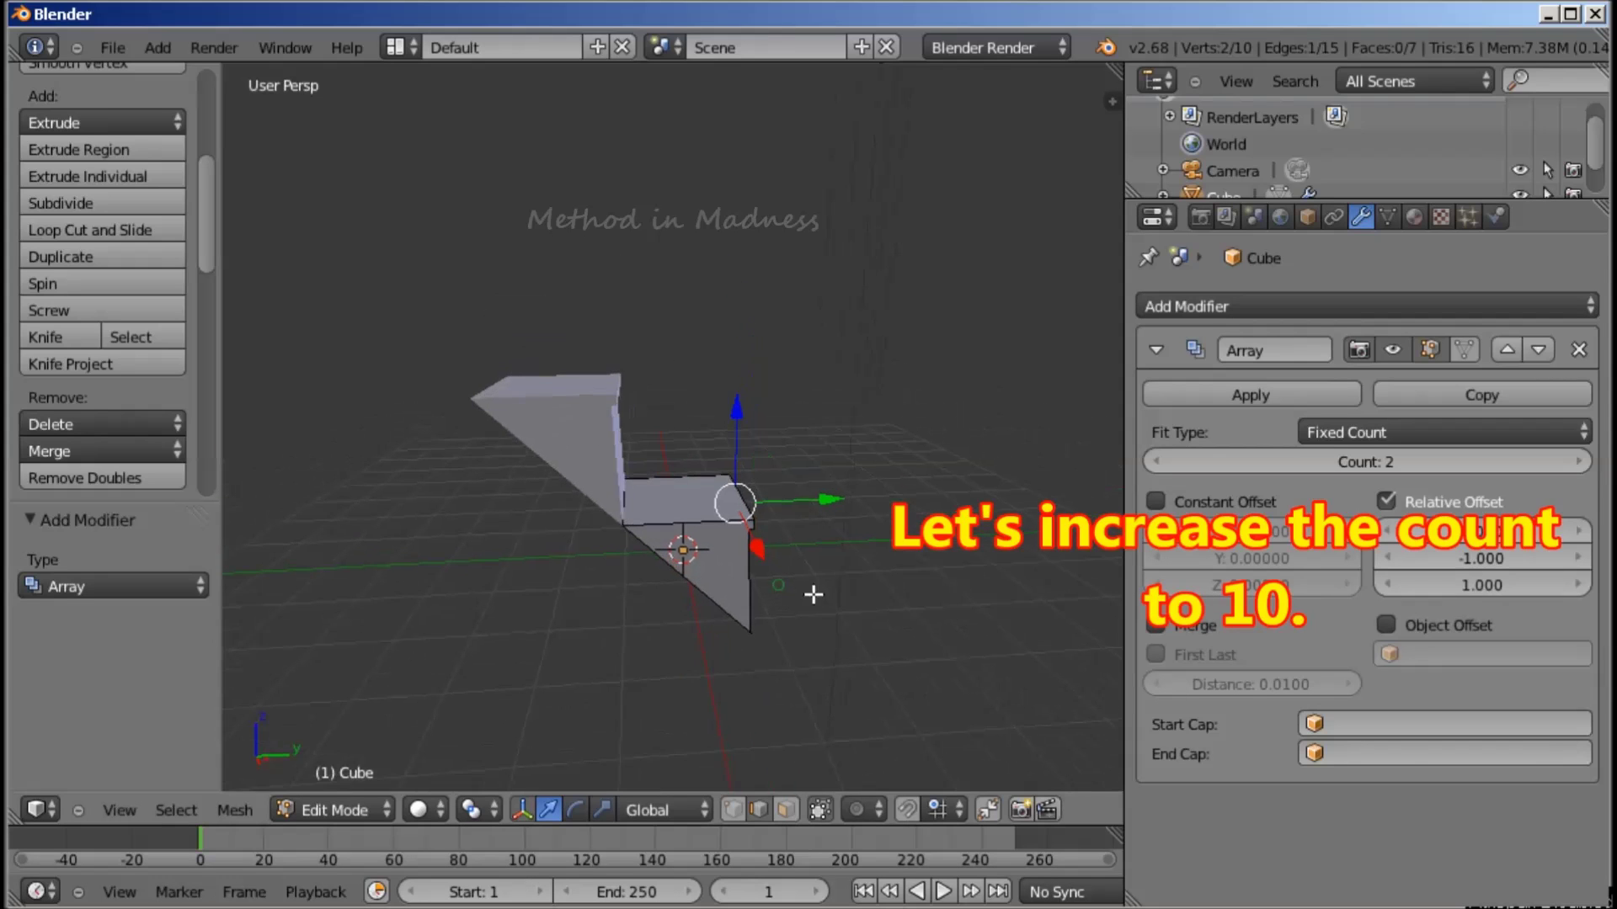
left_click(1578, 461)
left_click(1578, 462)
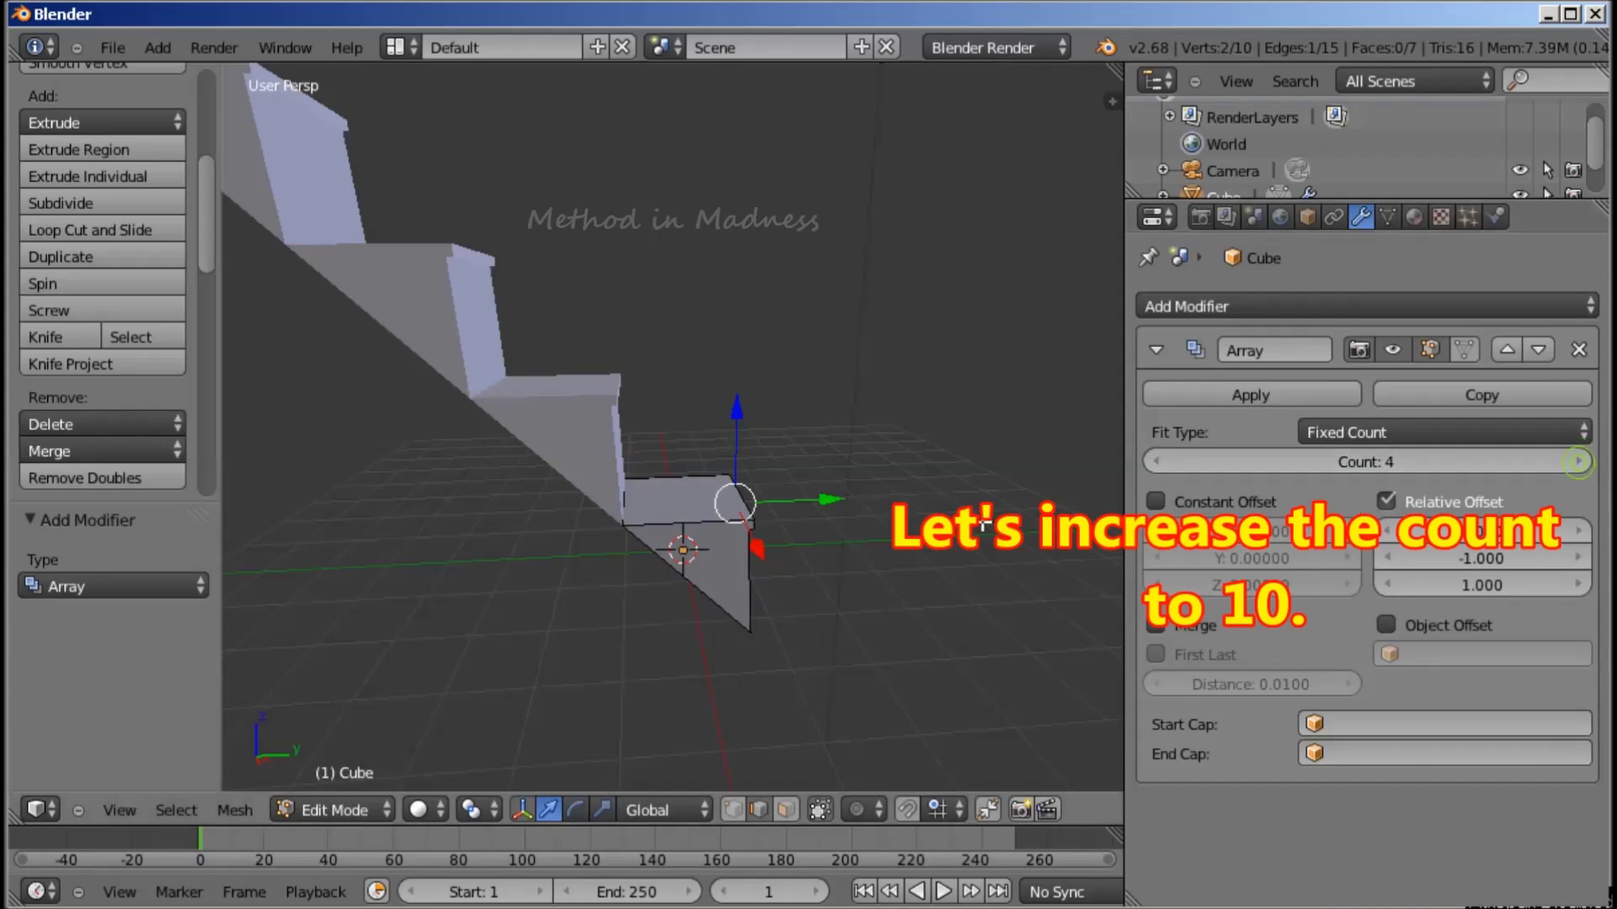
scroll(731, 528, "down", 2)
scroll(731, 527, "down", 2)
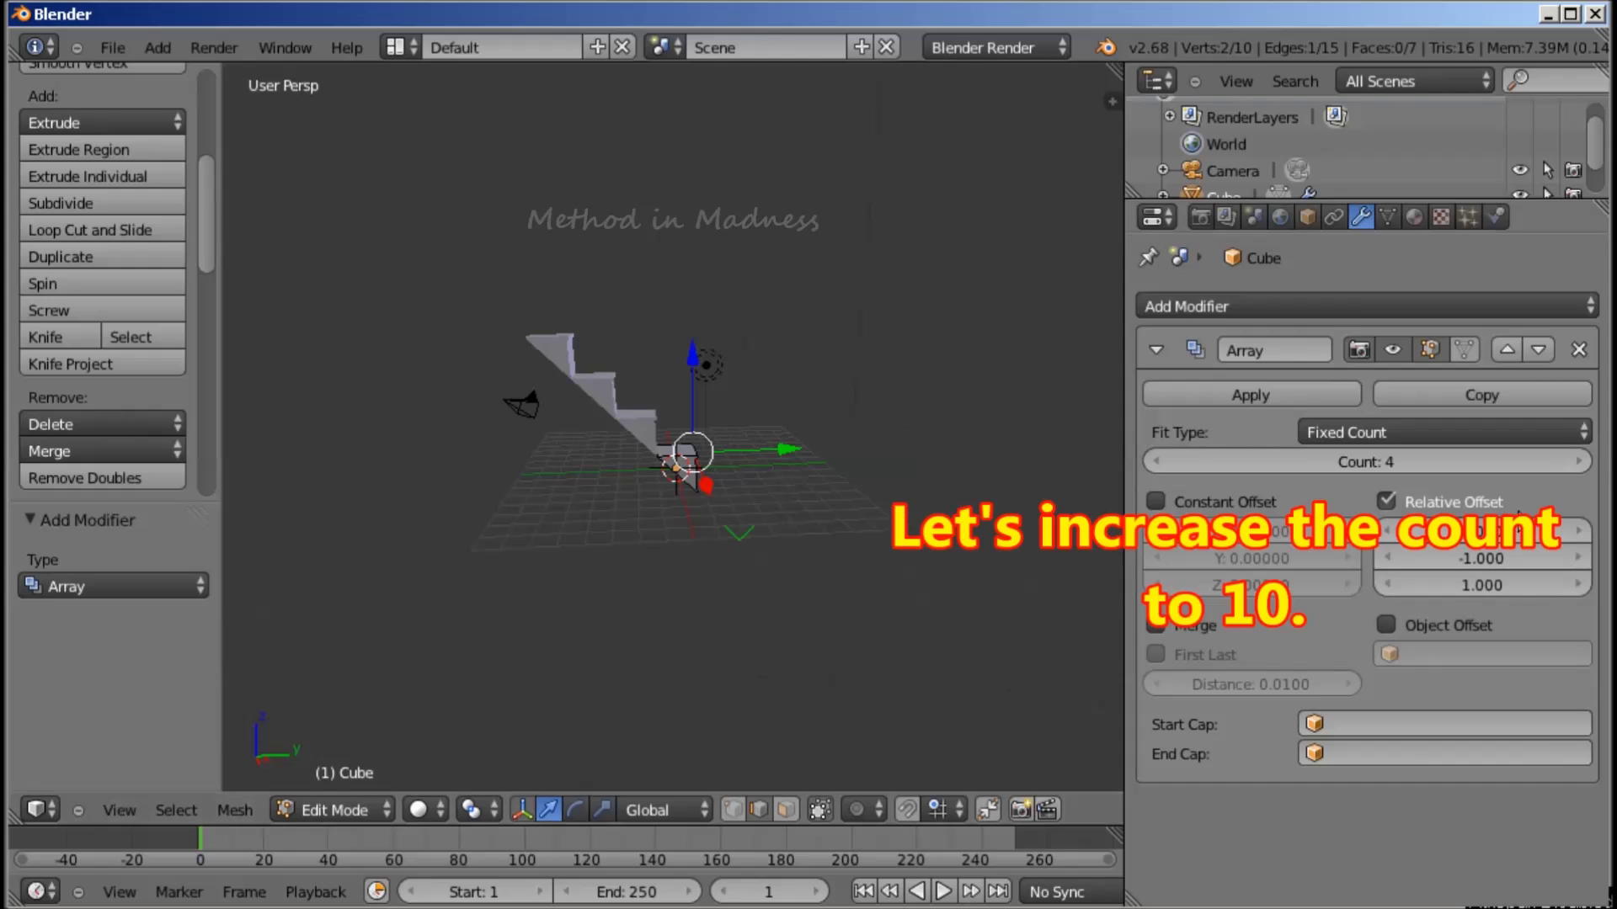
left_click(1580, 461)
left_click(1580, 461)
left_click(1580, 461)
left_click(1580, 462)
left_click(1580, 462)
left_click(1580, 462)
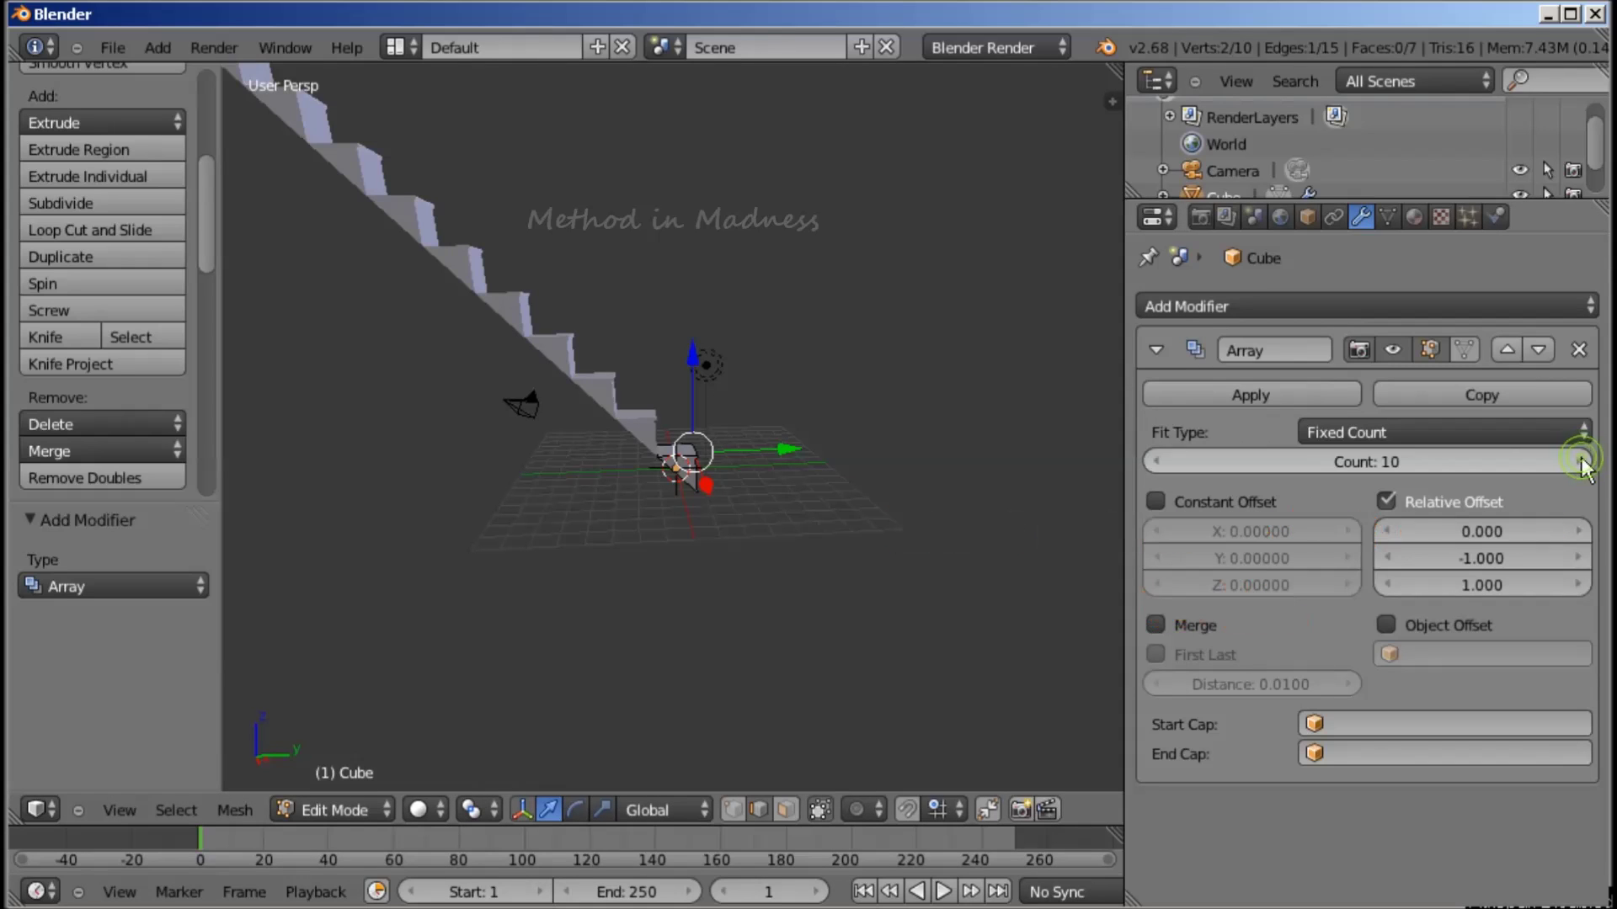
scroll(642, 437, "down", 2)
middle_click_drag(649, 454, 459, 577)
scroll(577, 512, "up", 3)
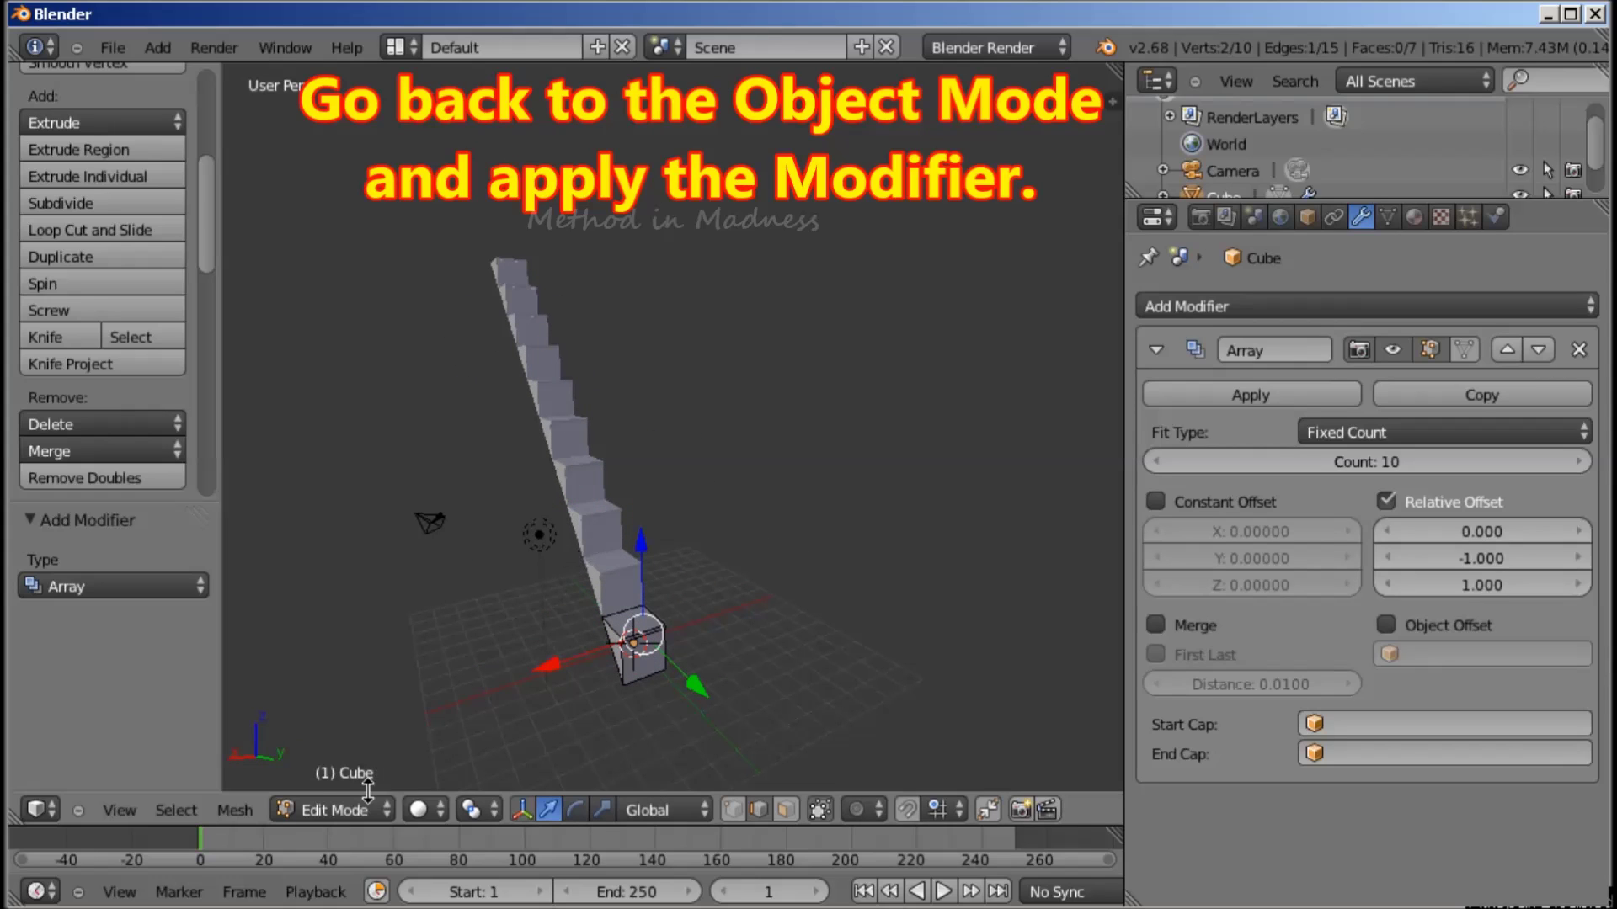
Return the staircase to Object Mode and apply its Array modifier
left_click(345, 809)
left_click(343, 781)
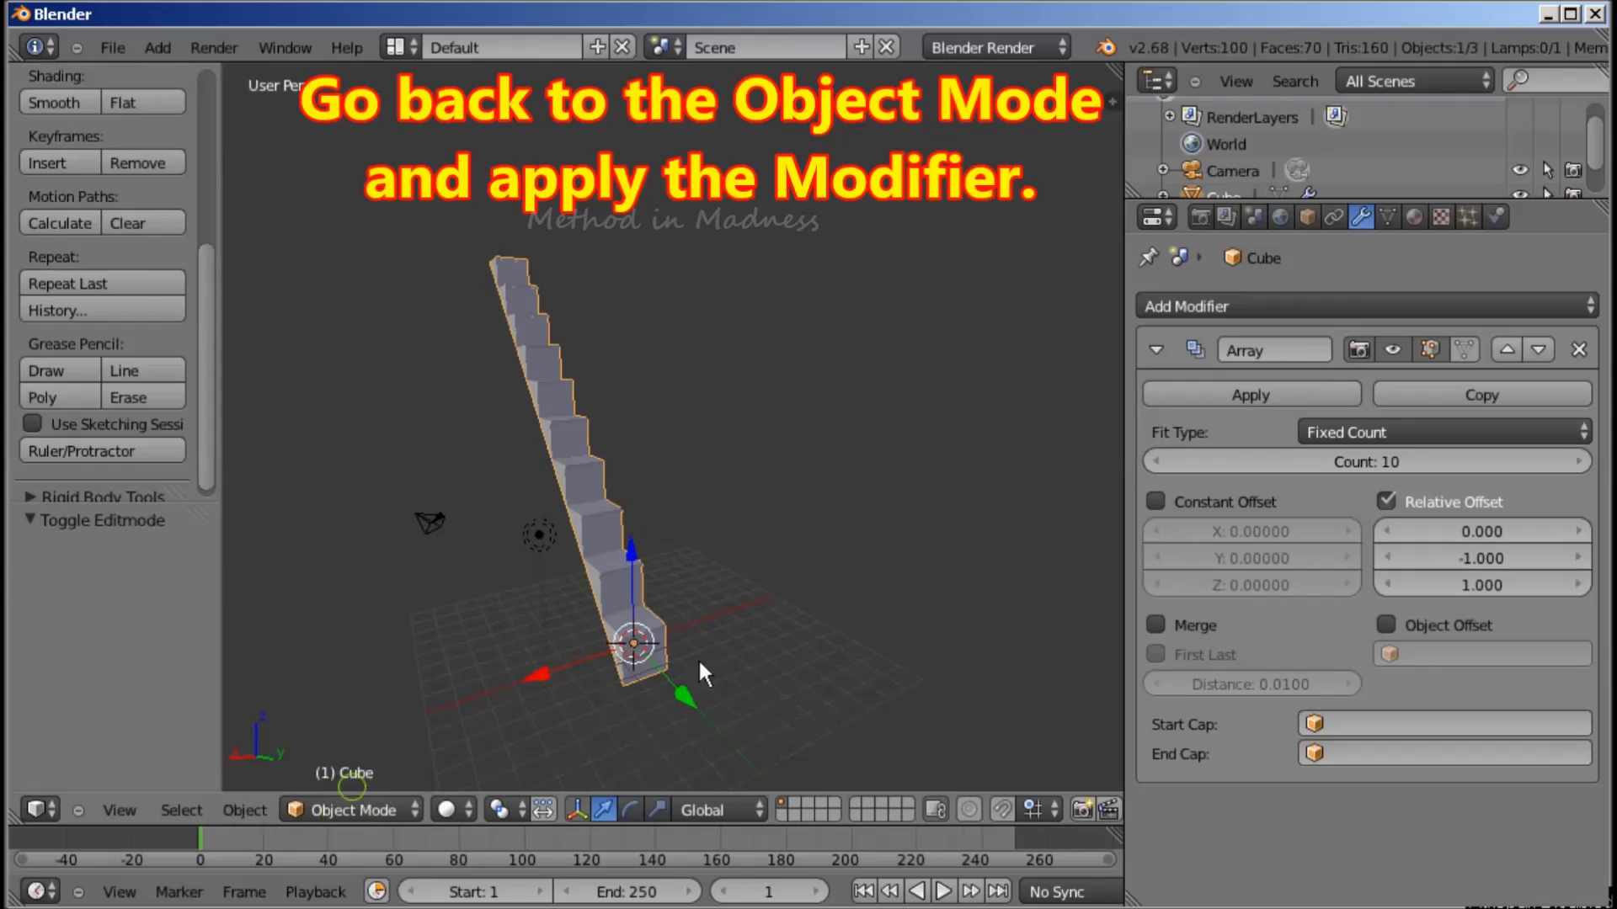
left_click(1250, 400)
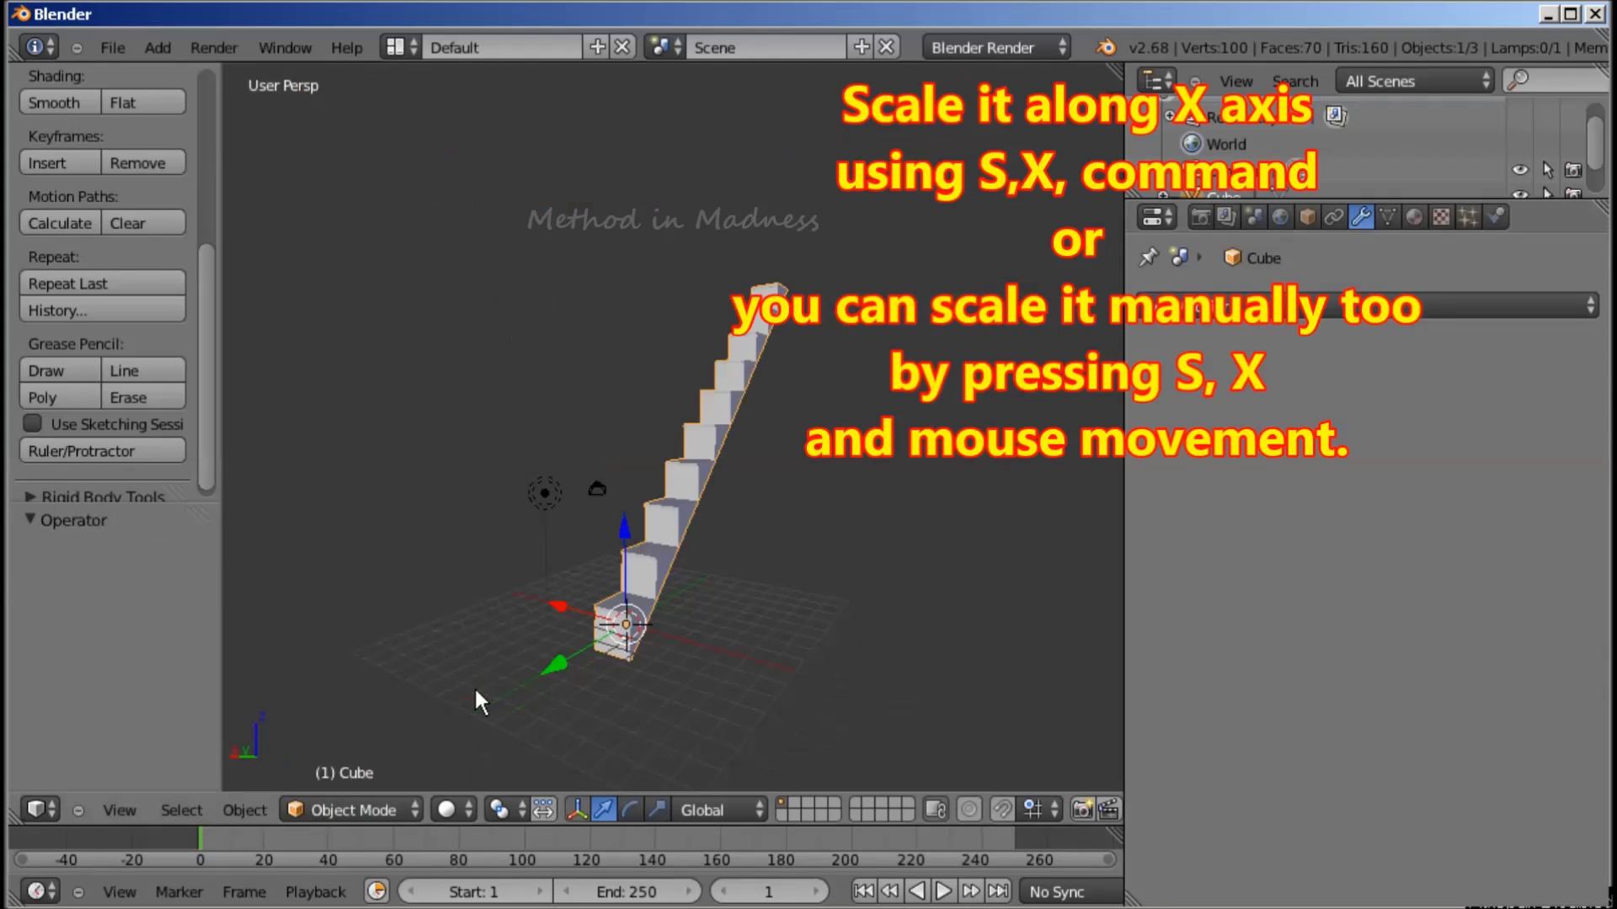
Try scaling the staircase by a factor of 7 along the X axis, and undo the scaling
right_click(474, 686)
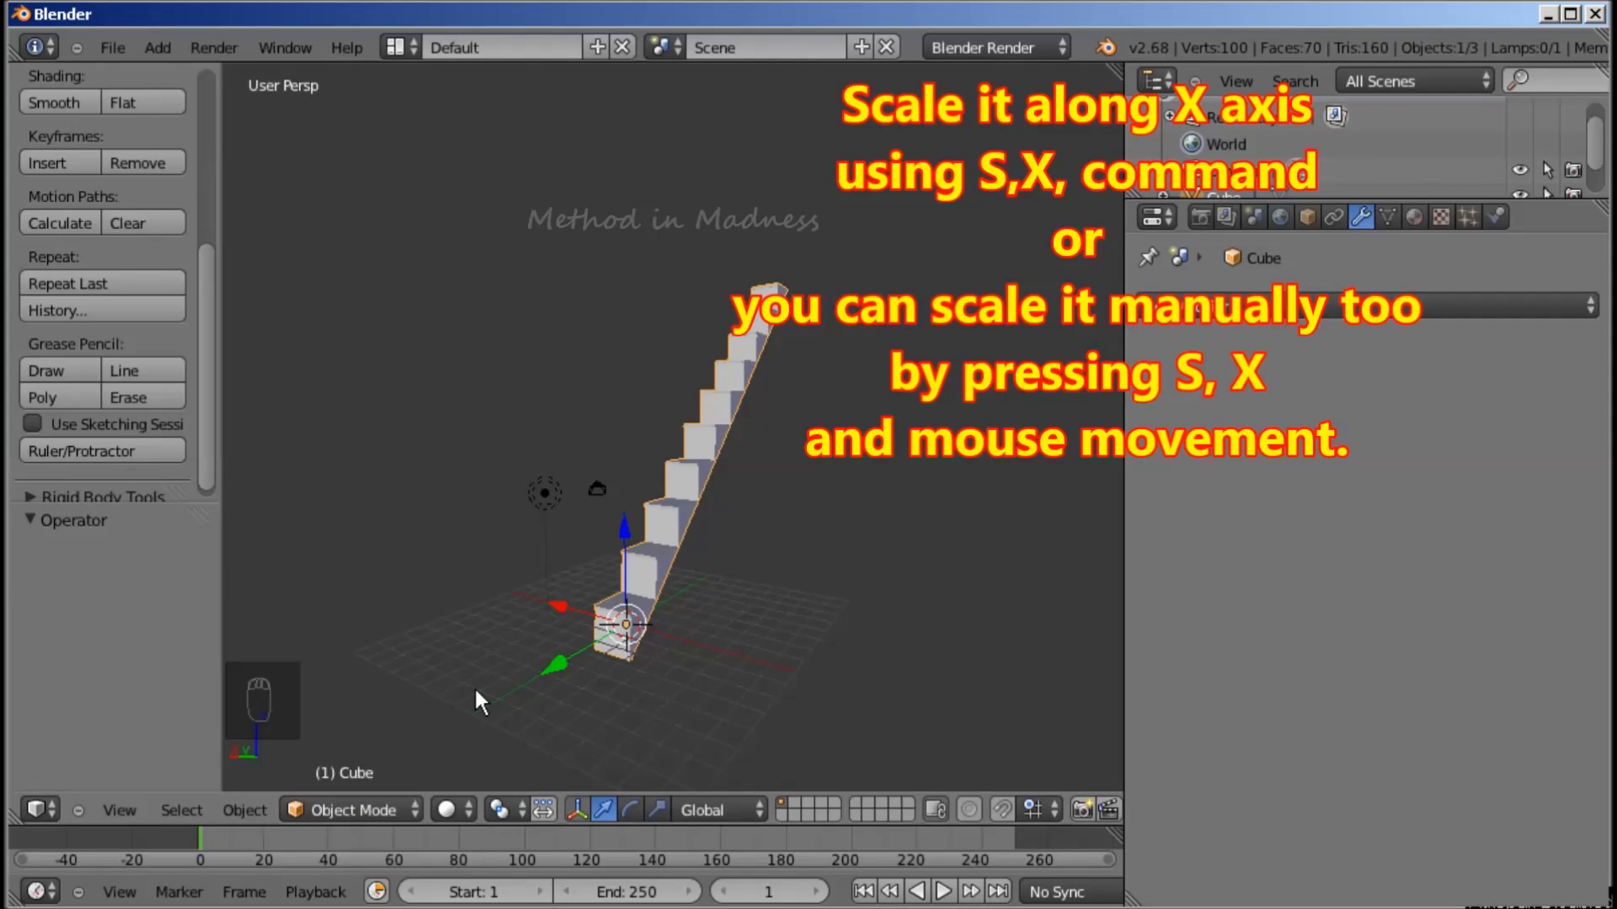
key("s")
key("x")
key("7")
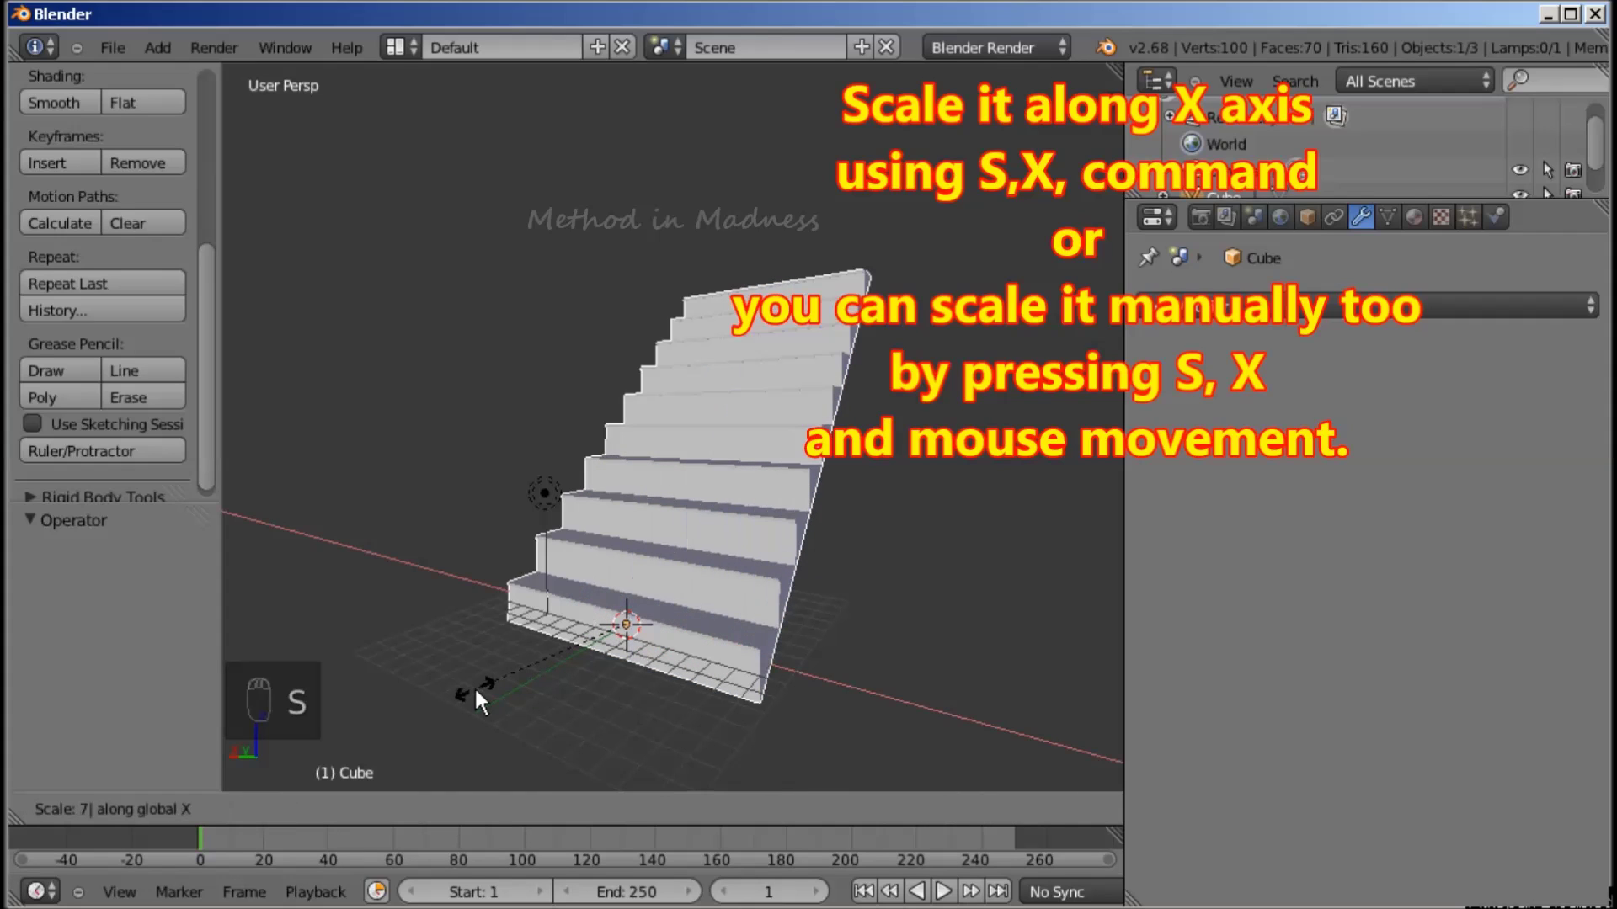
key("Return")
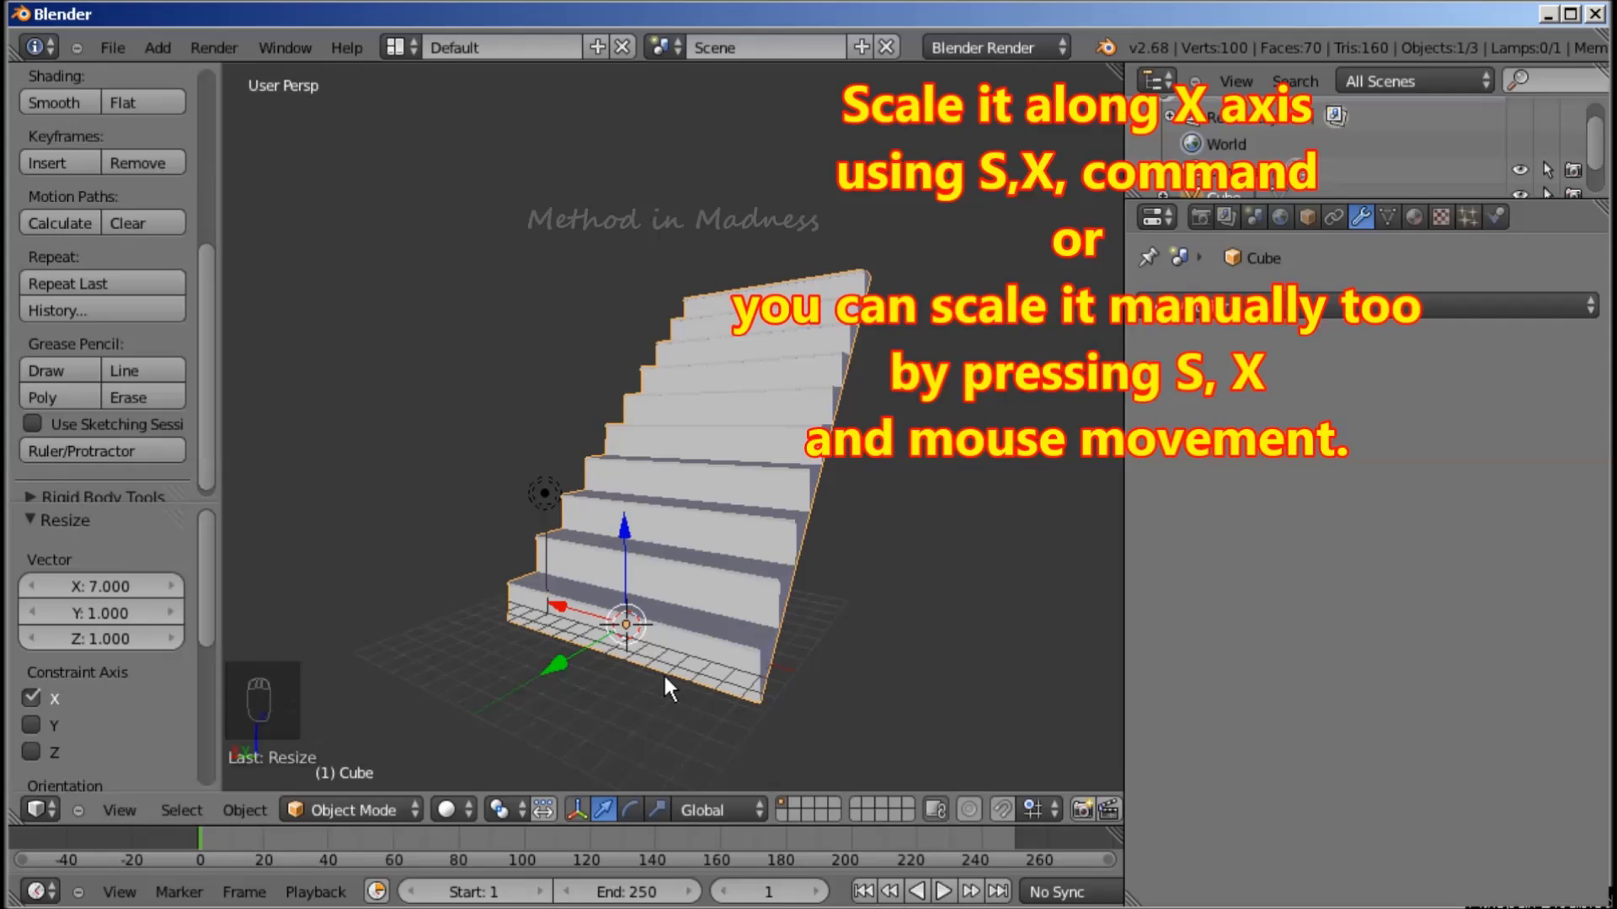
key("ctrl+z")
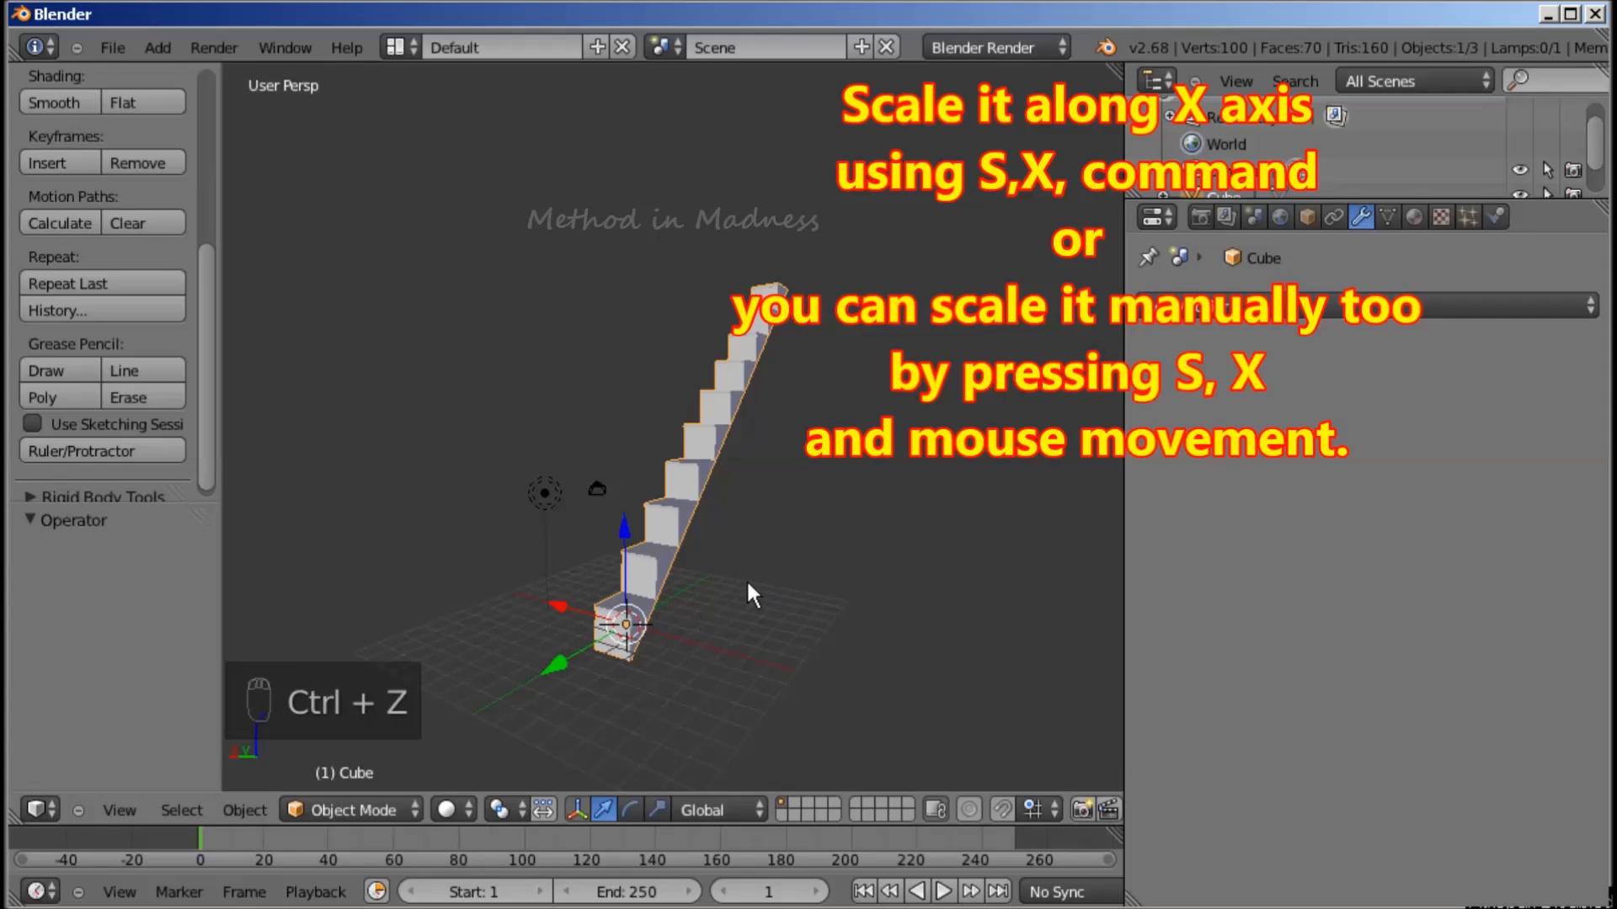
Widen the staircase freehand along the X axis by a factor of about 7.63
key("s")
key("x")
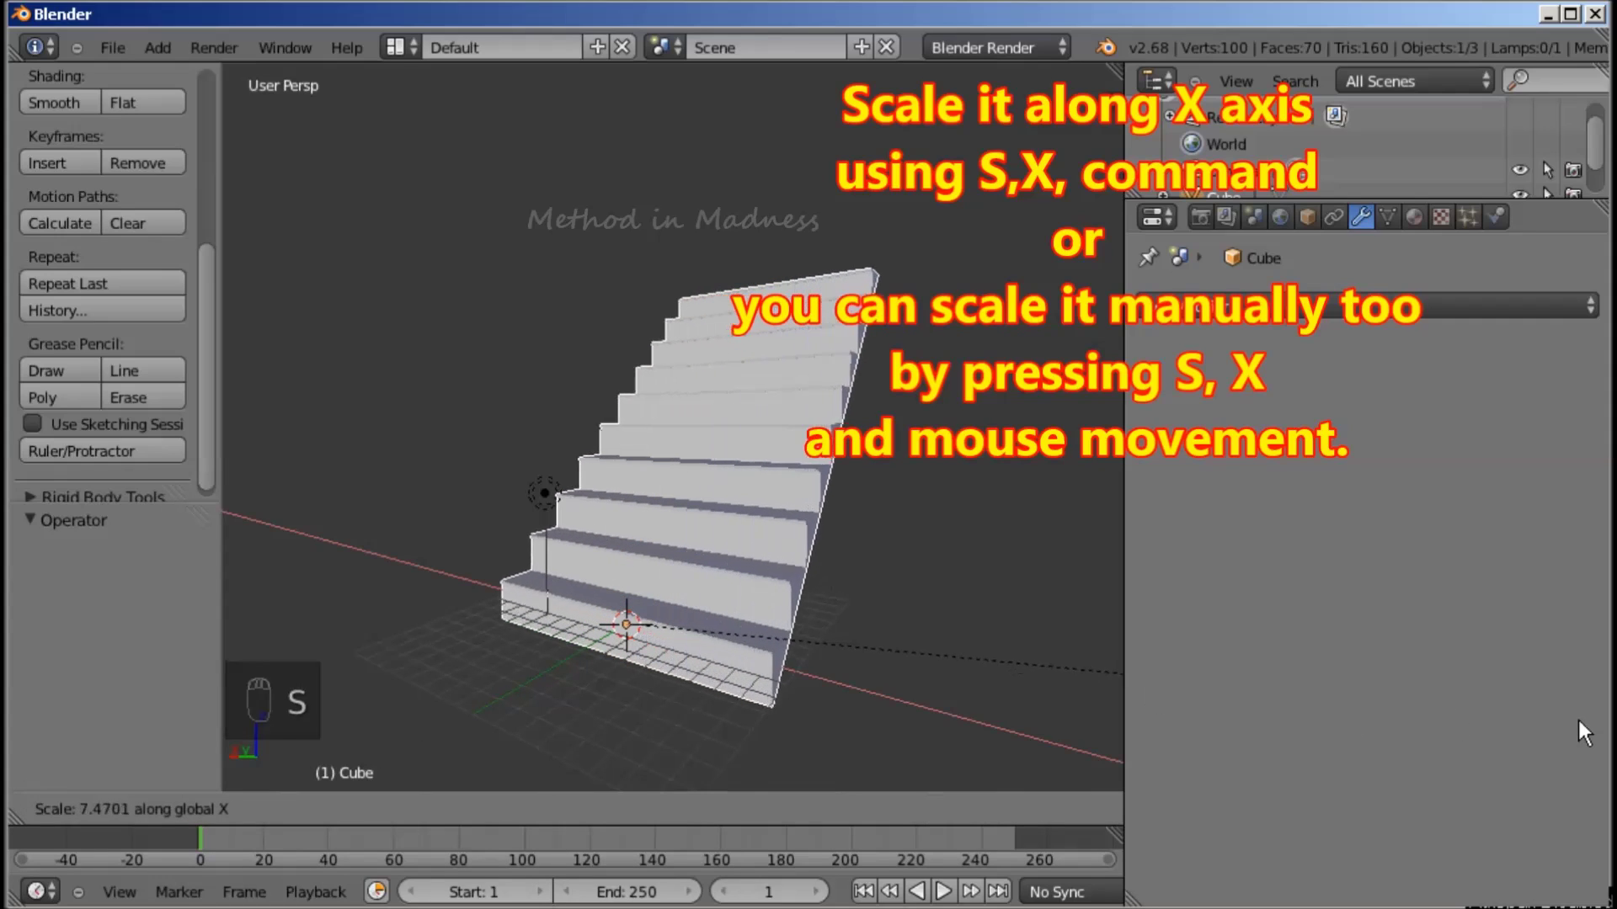
left_click(1583, 722)
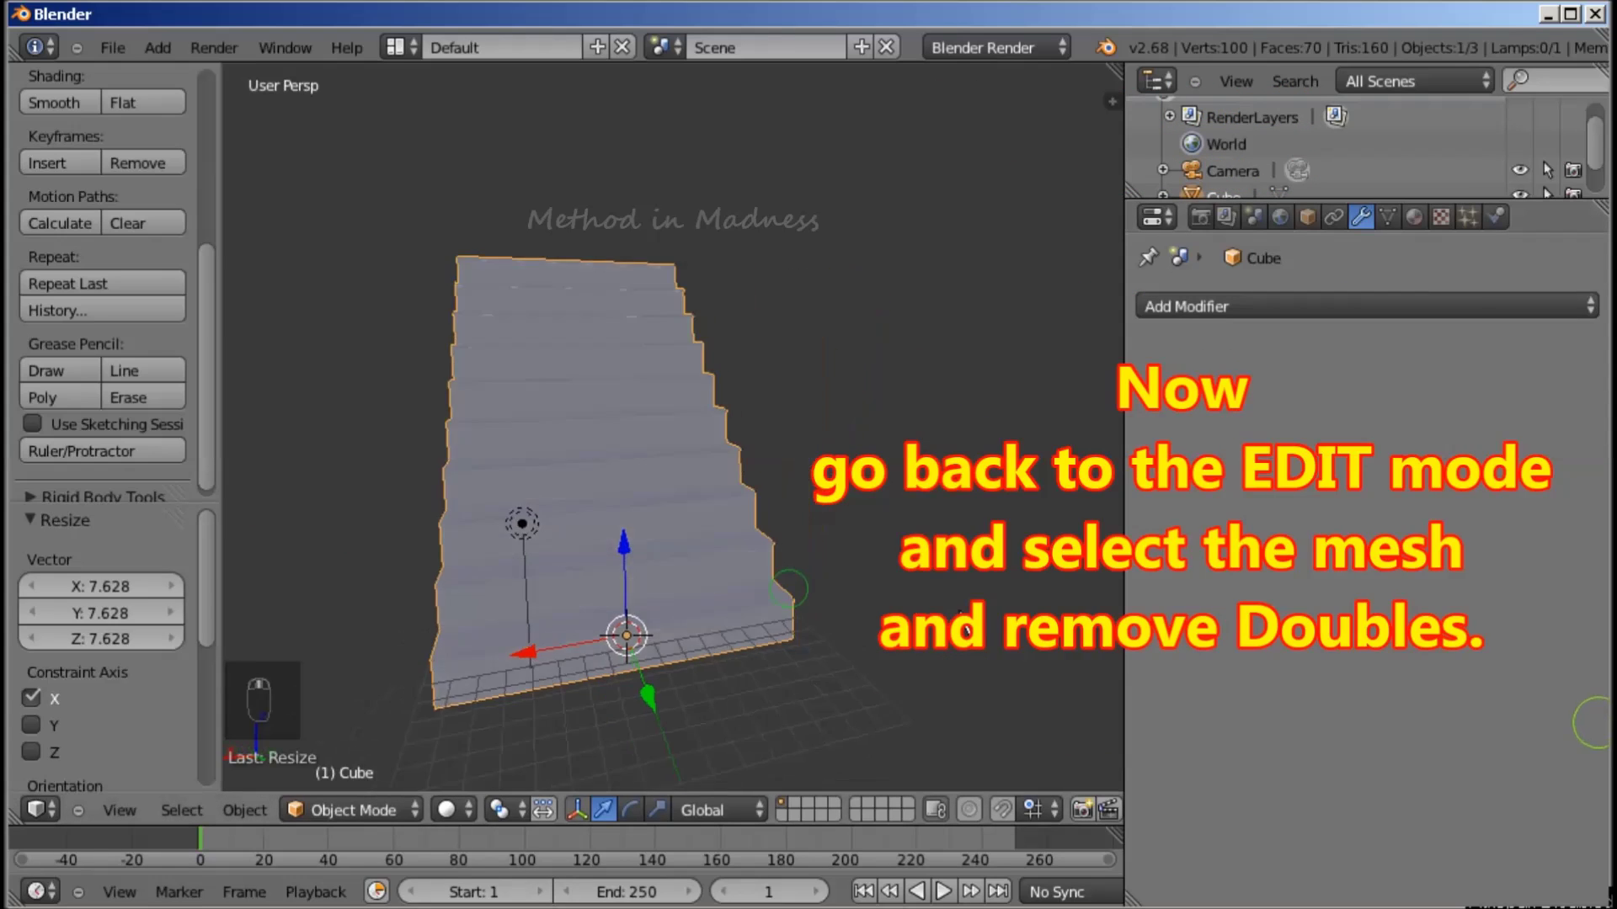
Select the entire staircase mesh in Edit Mode and remove its doubled vertices
middle_click_drag(960, 615, 1026, 613)
middle_click_drag(730, 583, 786, 564)
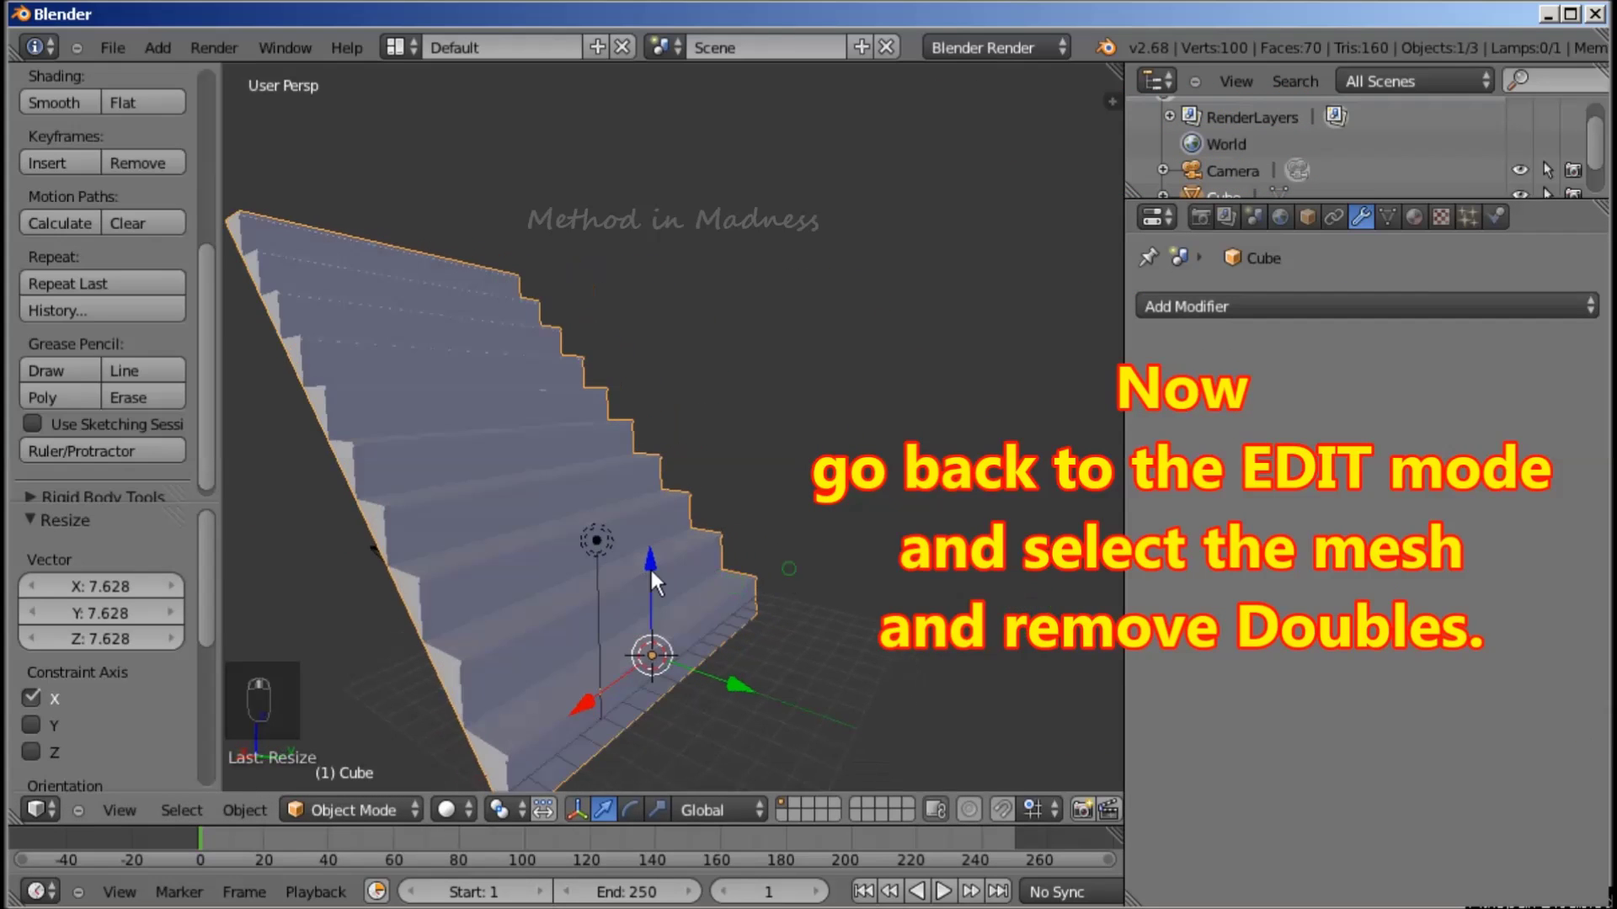
scroll(649, 566, "down", 1)
middle_click_drag(649, 566, 628, 570)
left_click(372, 806)
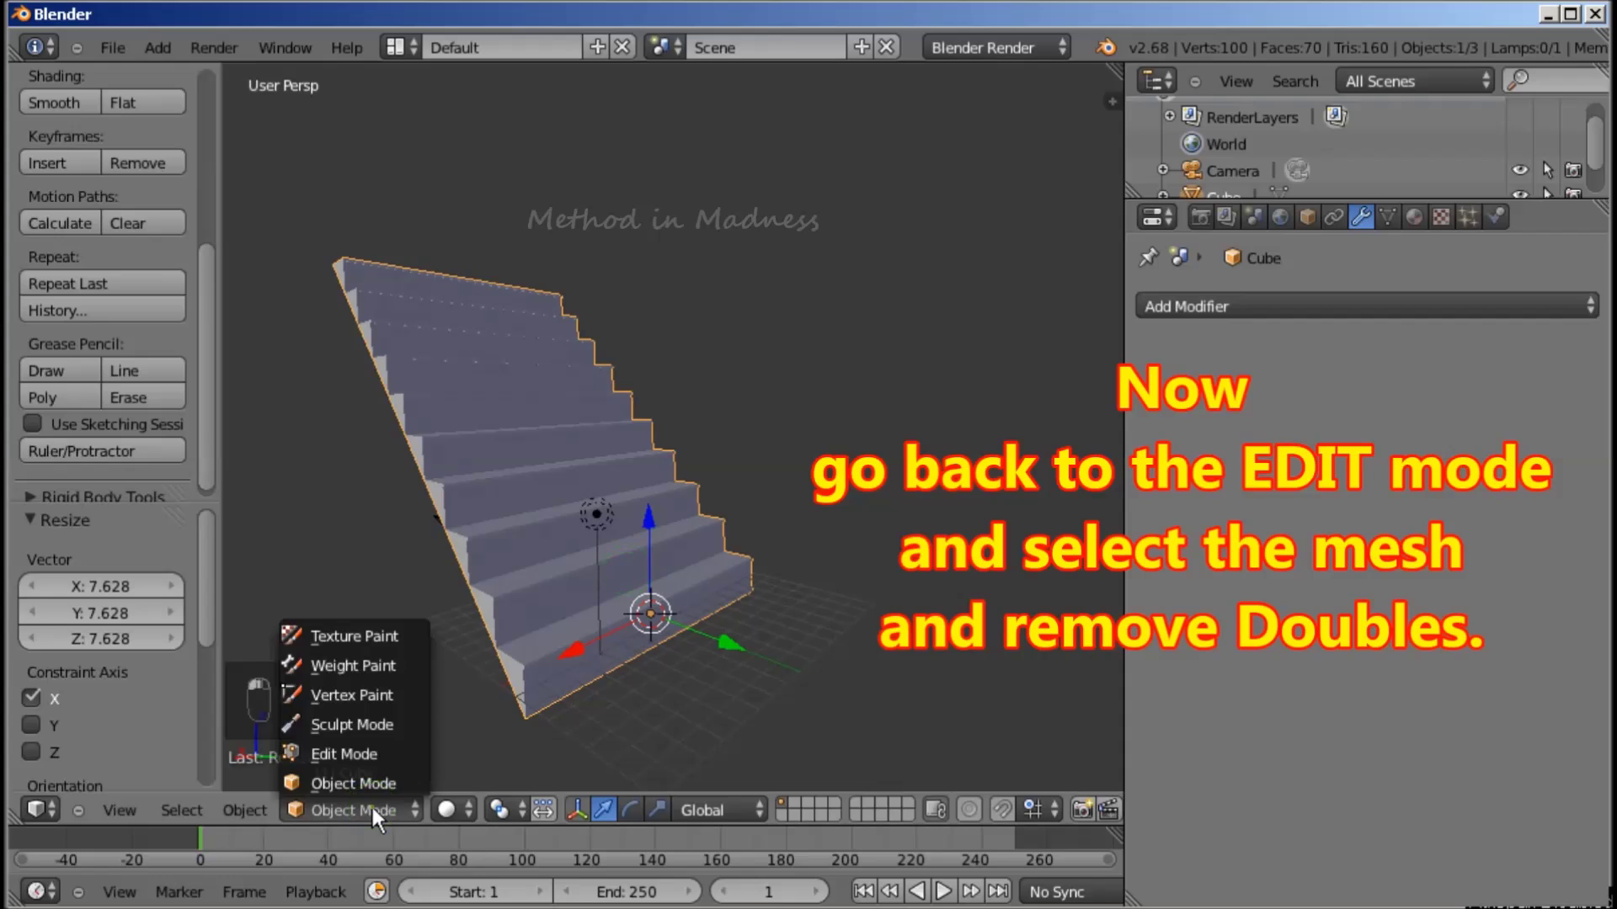
left_click(375, 757)
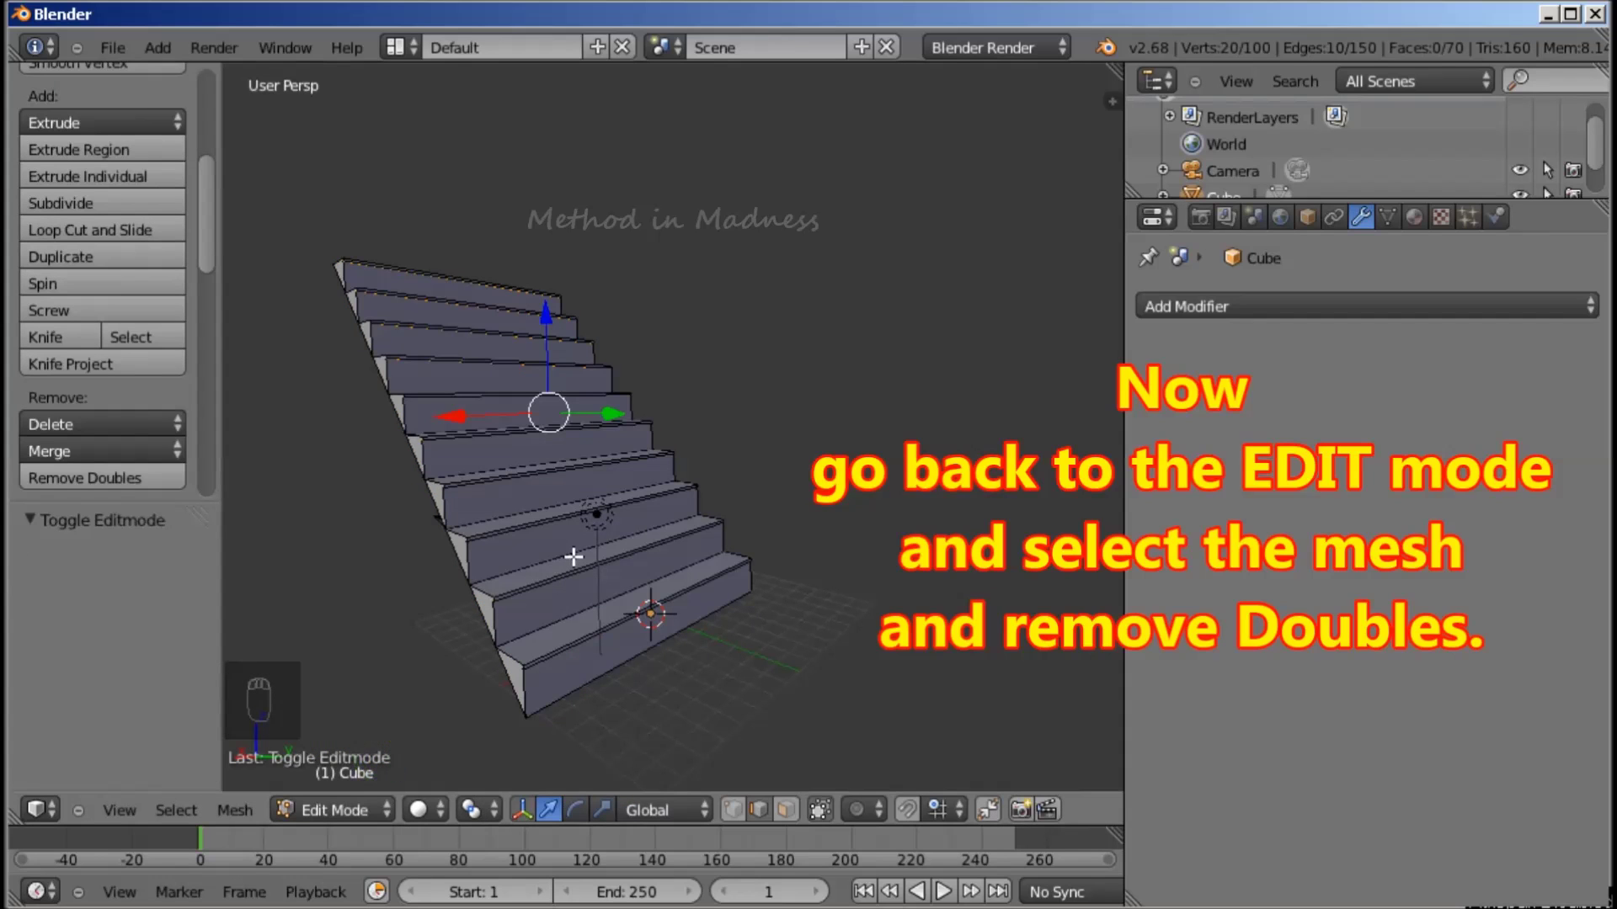
left_click(182, 812)
left_click(224, 746)
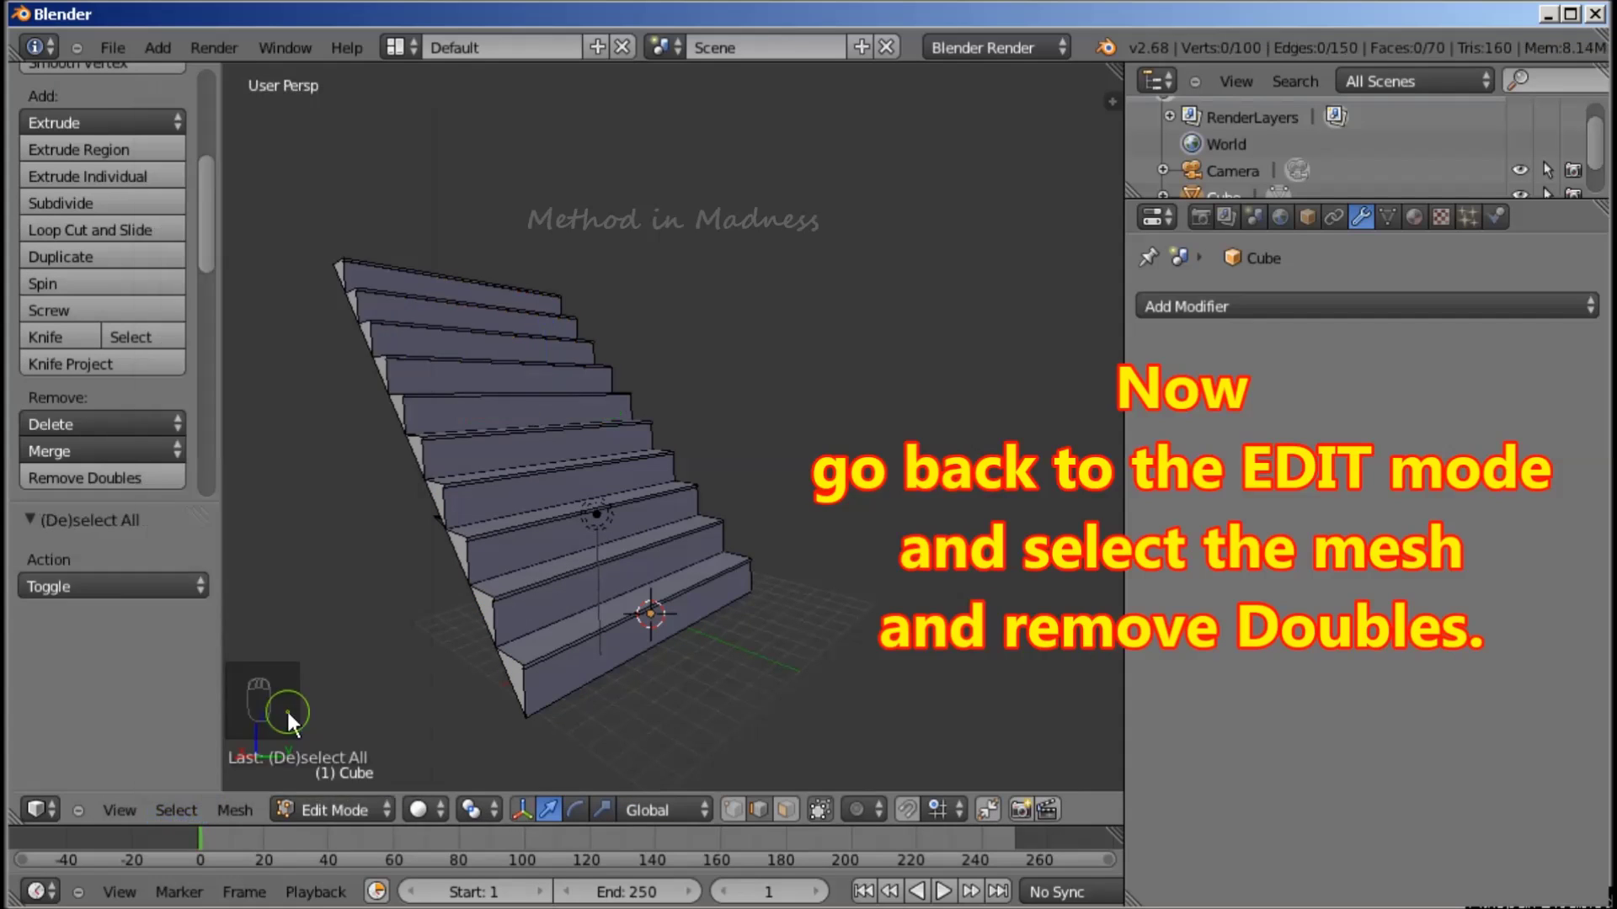
left_click(182, 810)
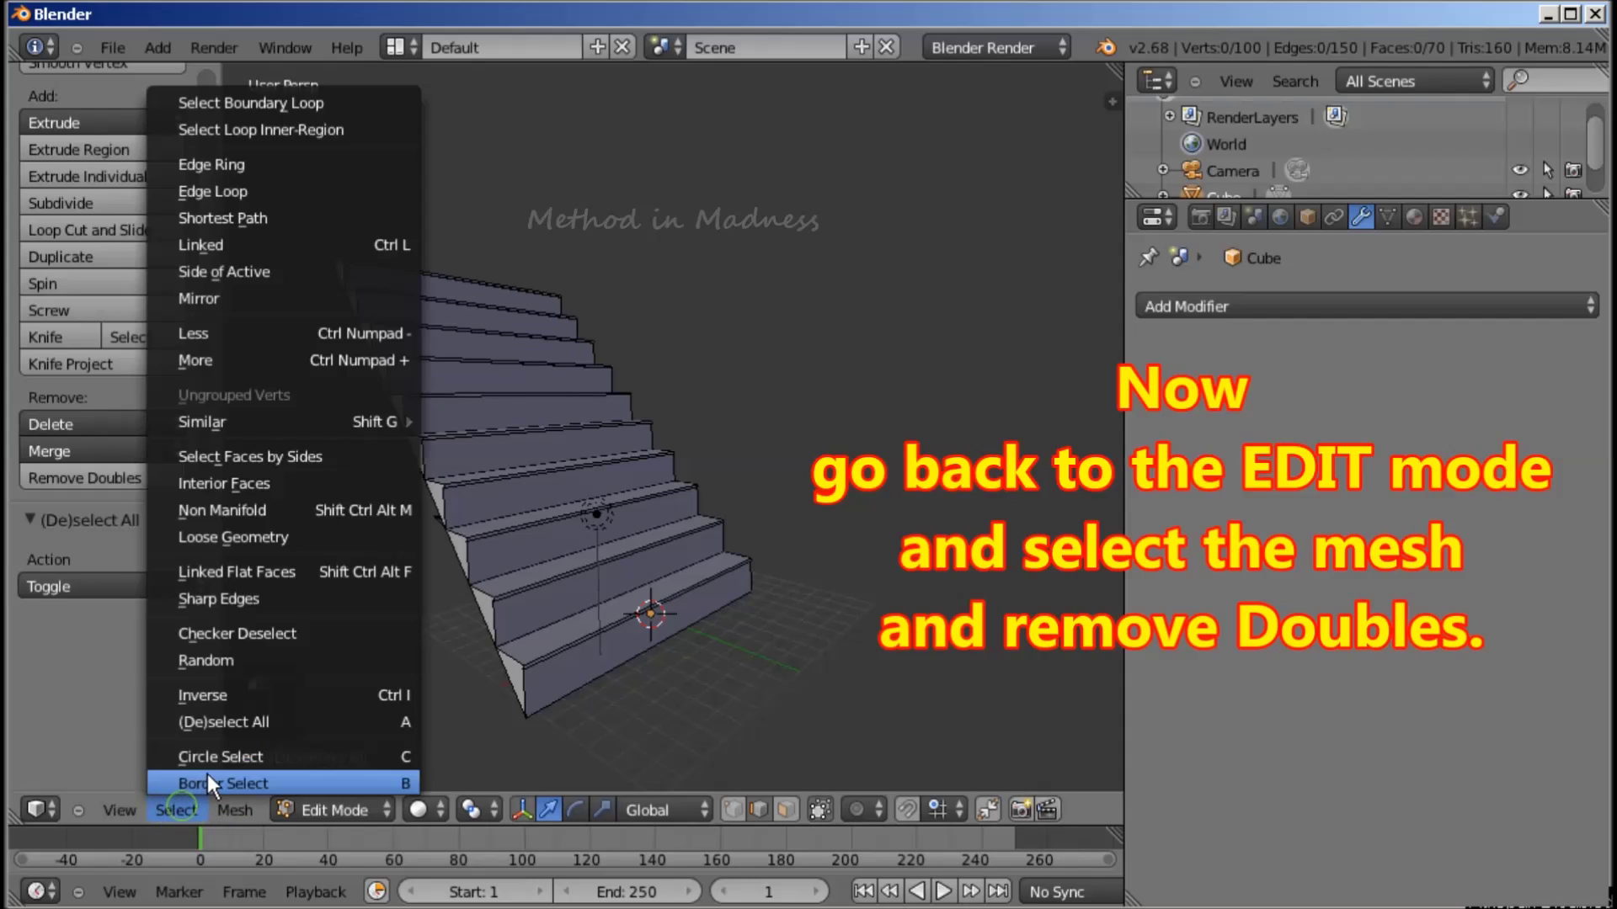
left_click(231, 722)
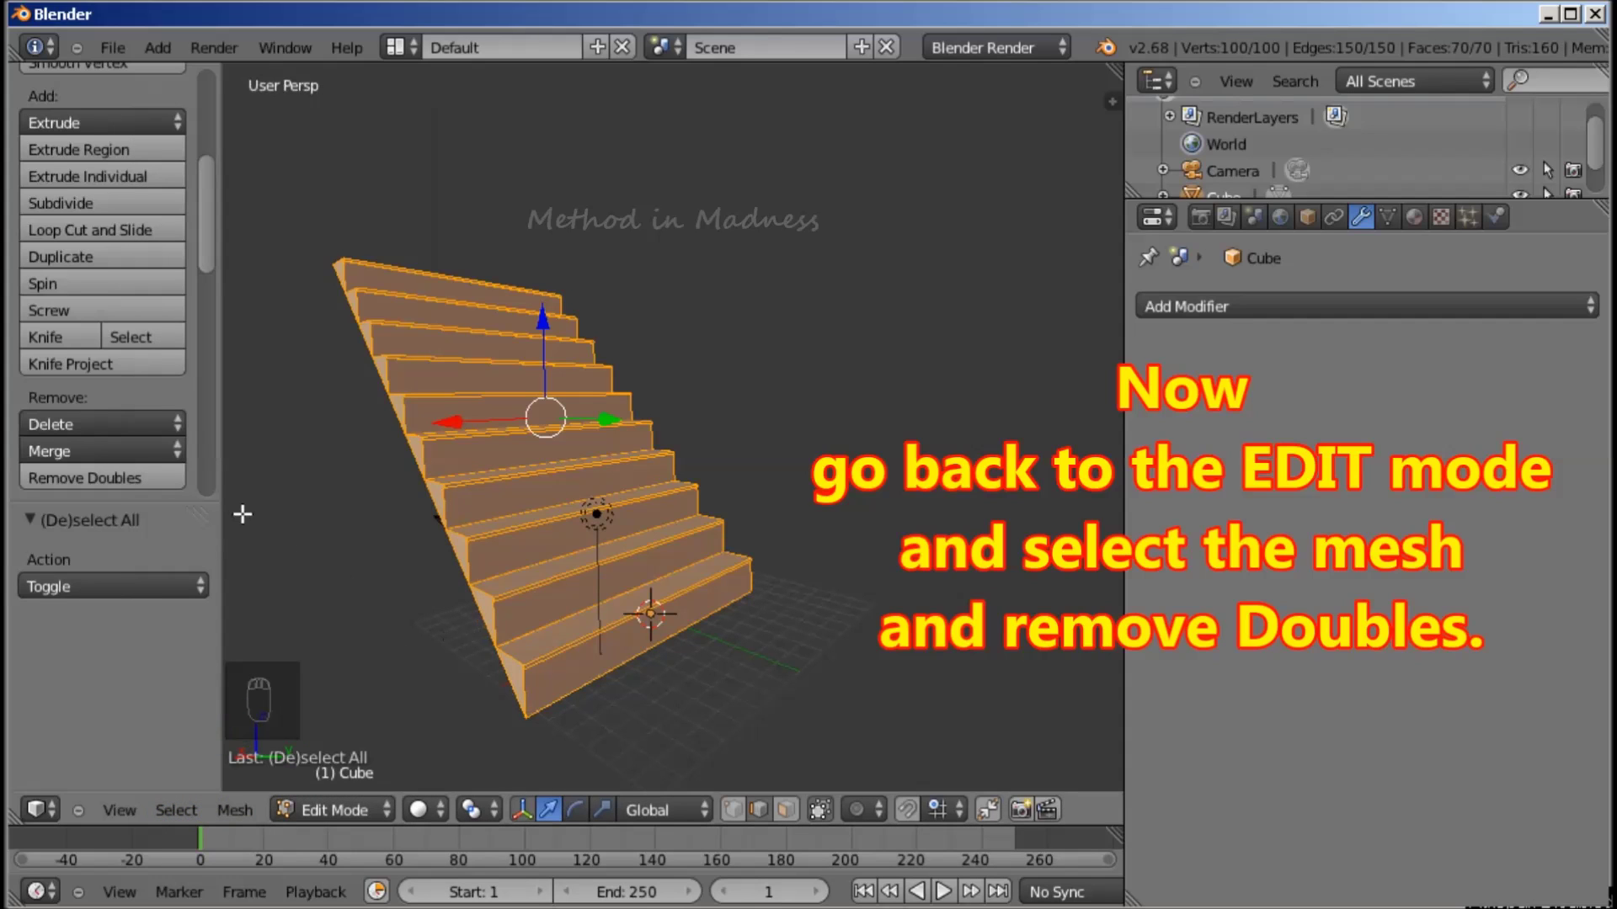
left_click(143, 479)
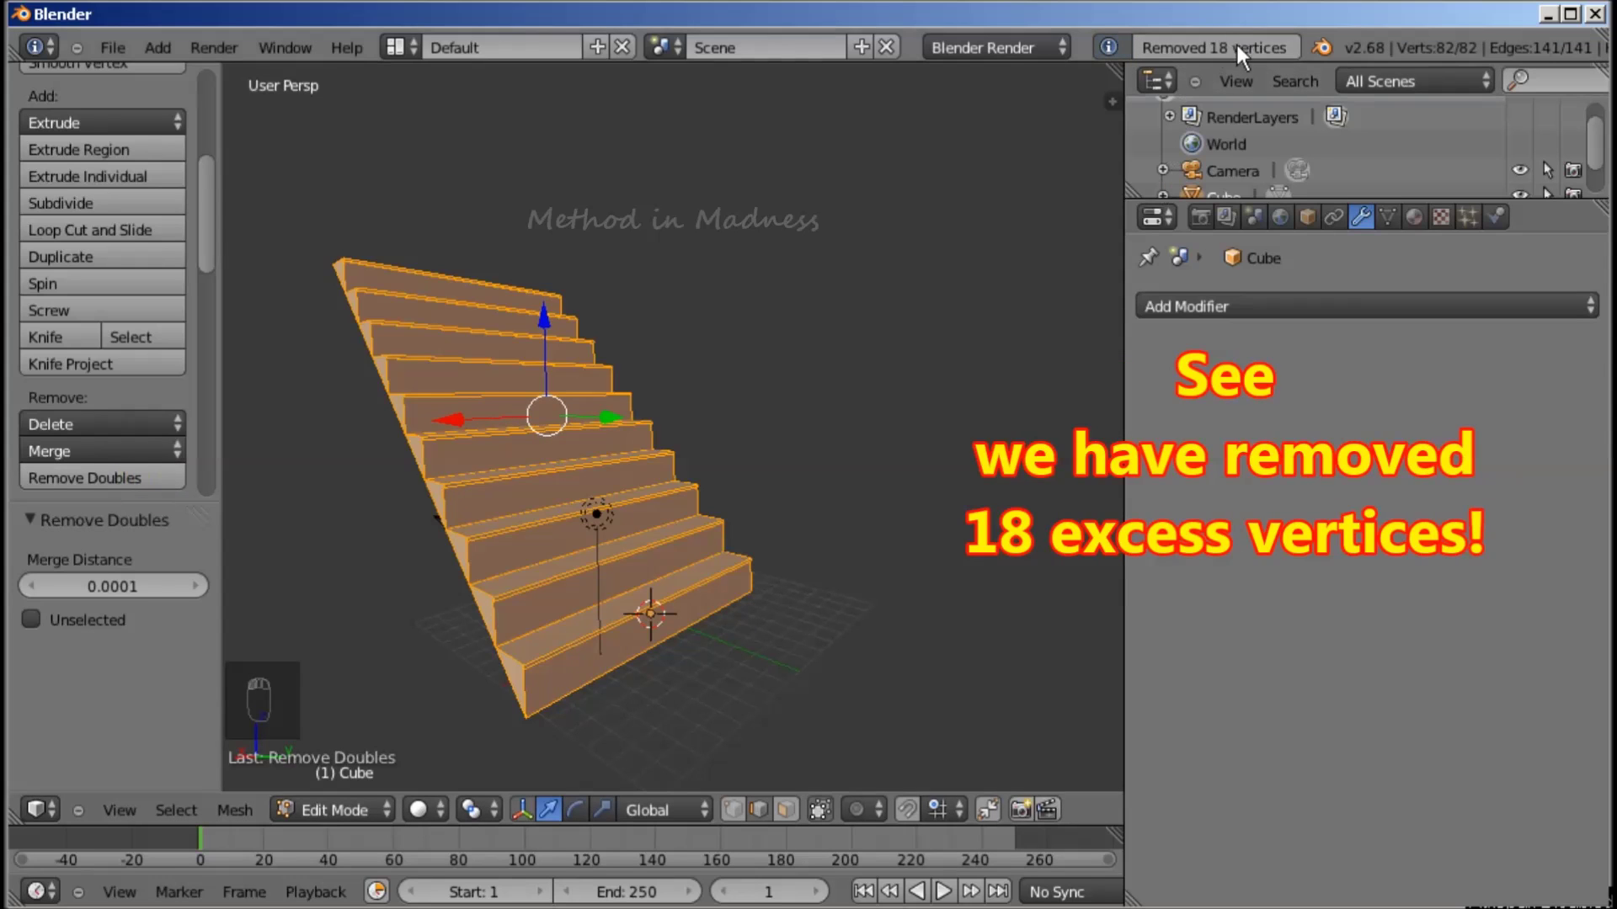
Put the staircase back in Object Mode and switch to the UV Editing screen layout
middle_click_drag(736, 458, 669, 476)
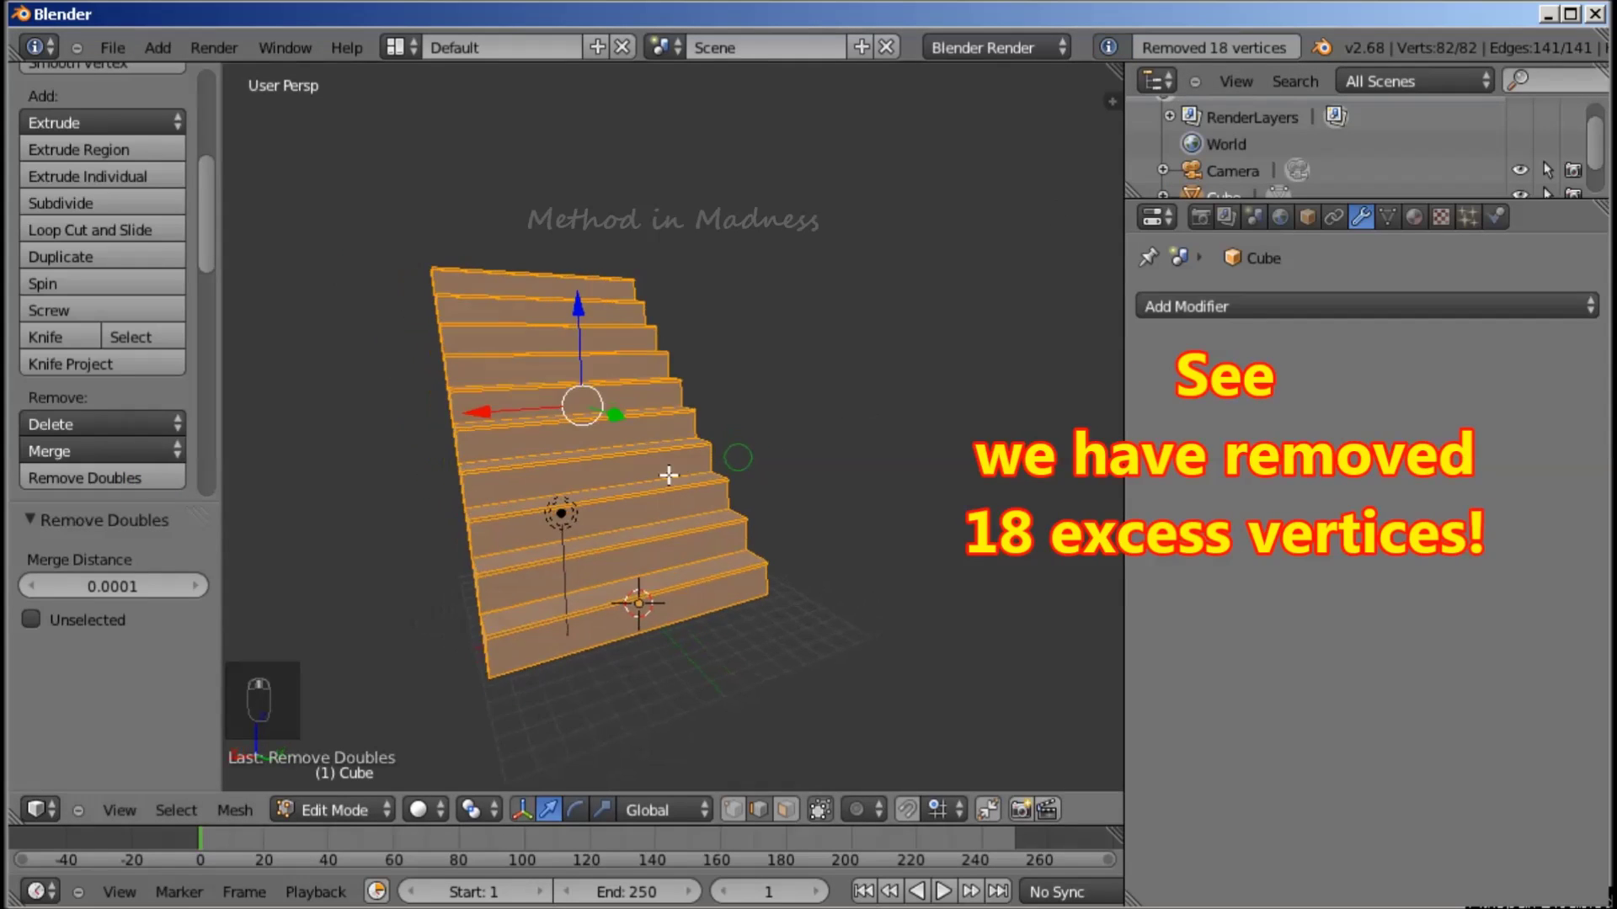
left_click(352, 810)
left_click(354, 789)
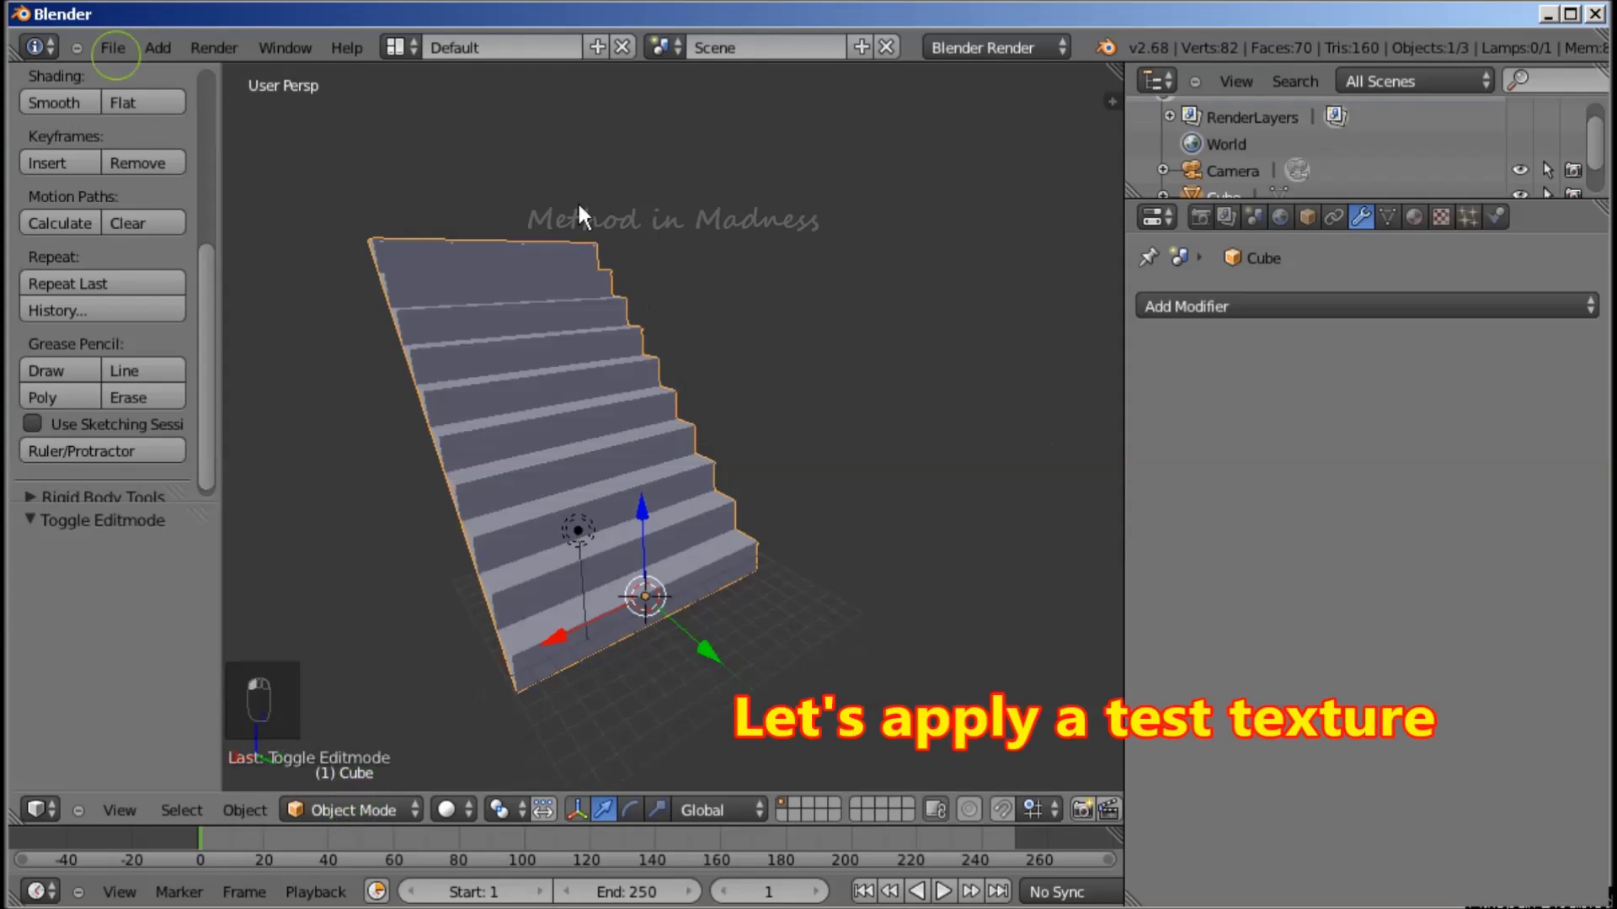
left_click(396, 47)
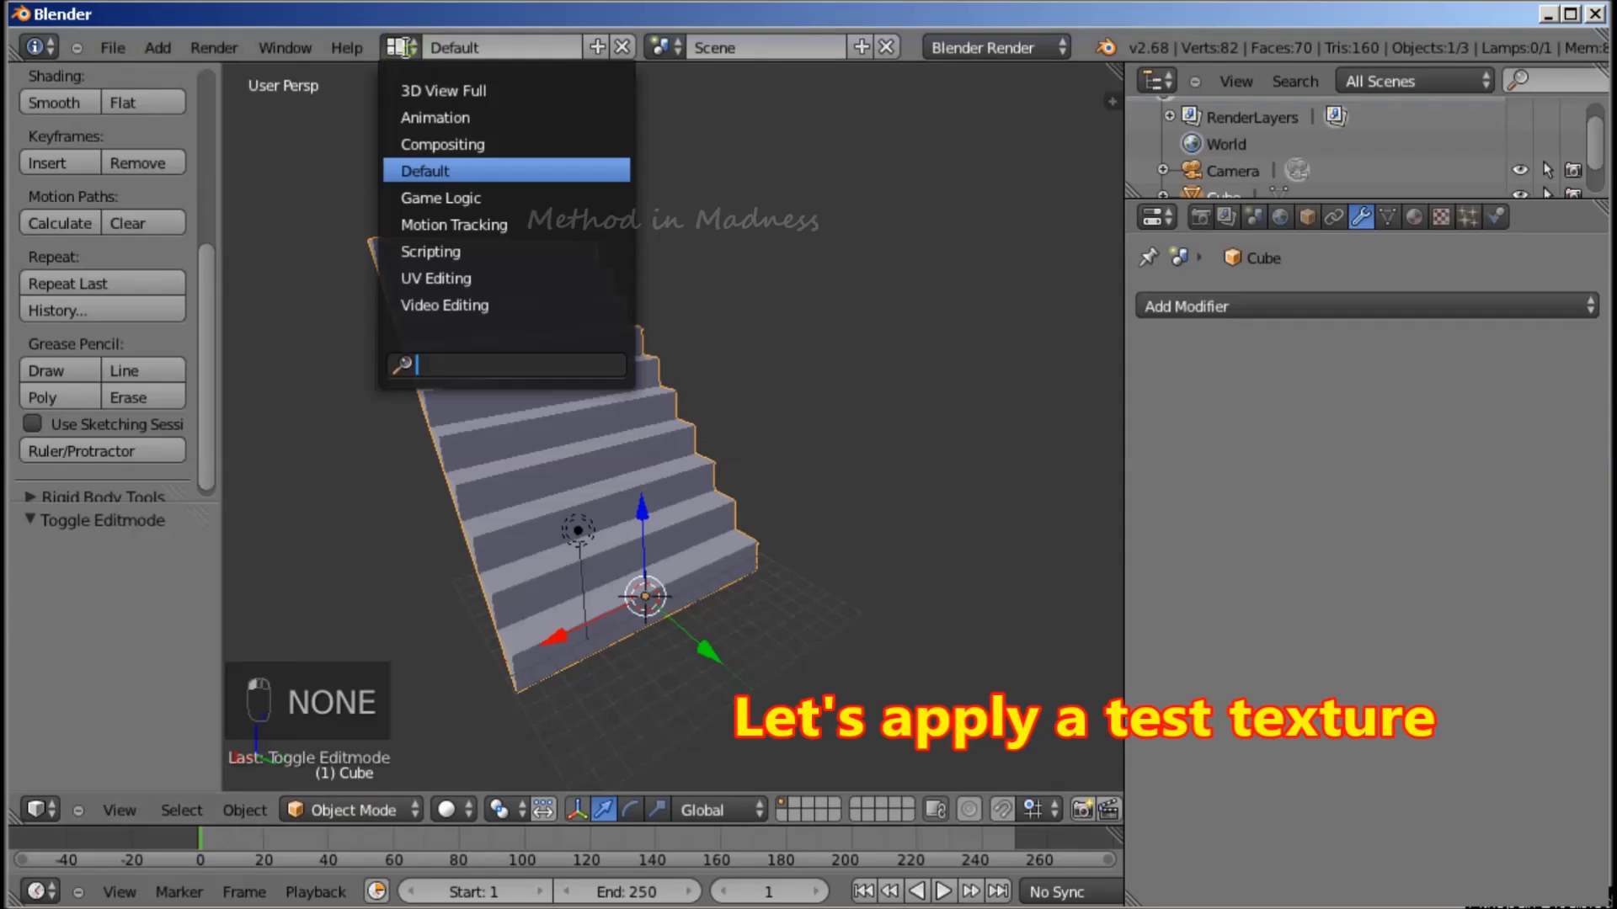
left_click(429, 278)
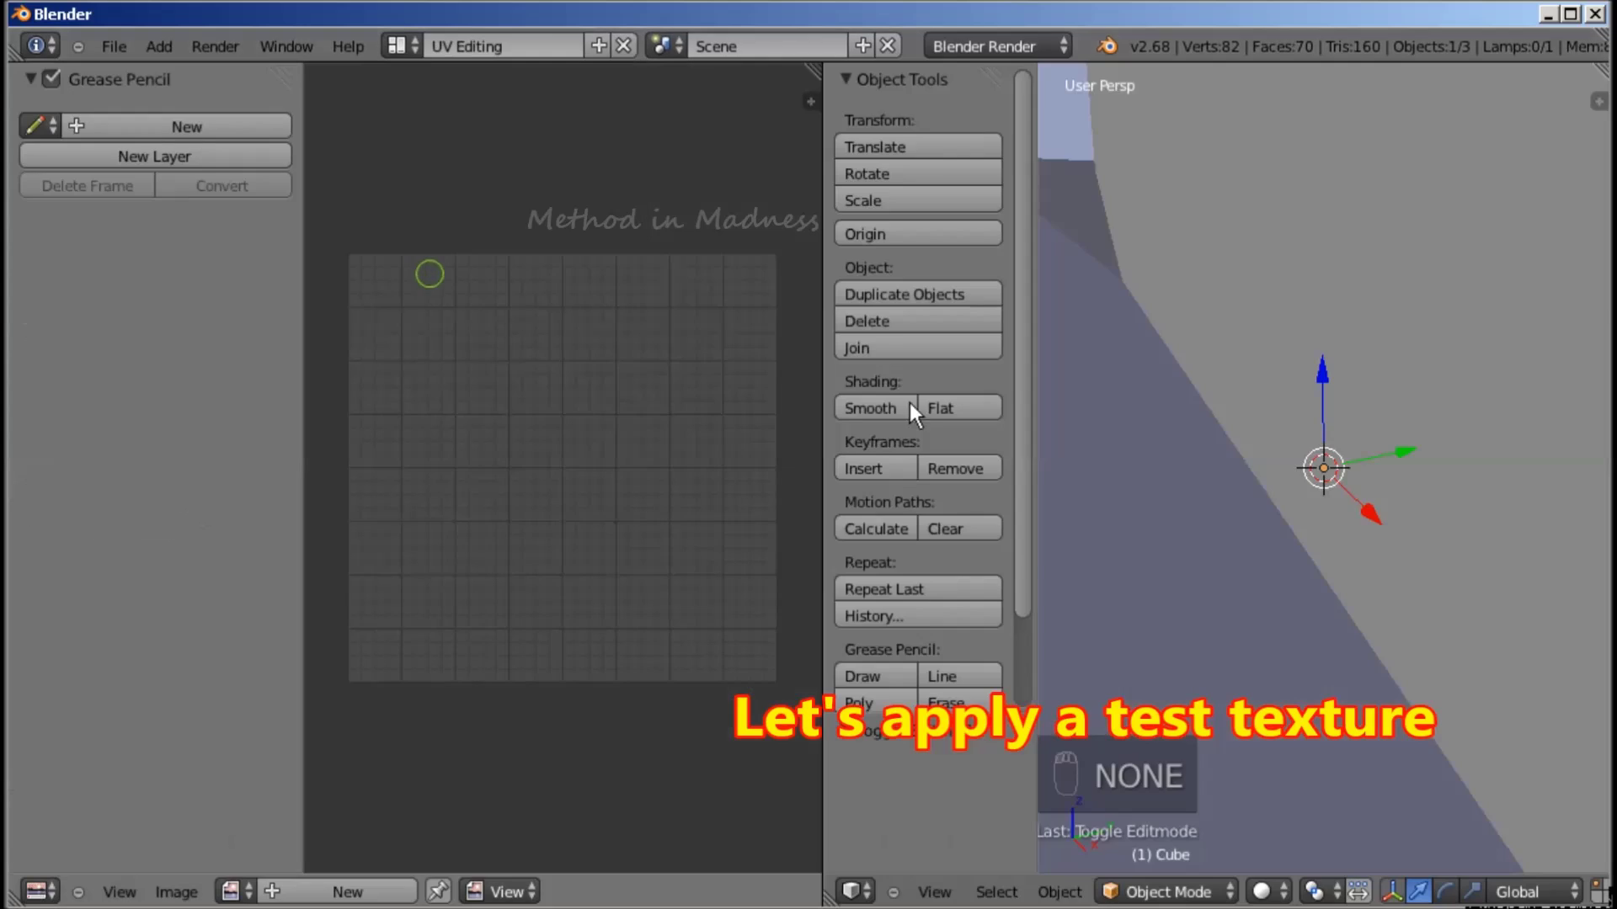
Unwrap the whole staircase mesh in Edit Mode with Smart UV Project, keeping the angle limit 66 and island margin 0
scroll(1407, 406, "down", 5)
middle_click_drag(1397, 404, 1155, 371)
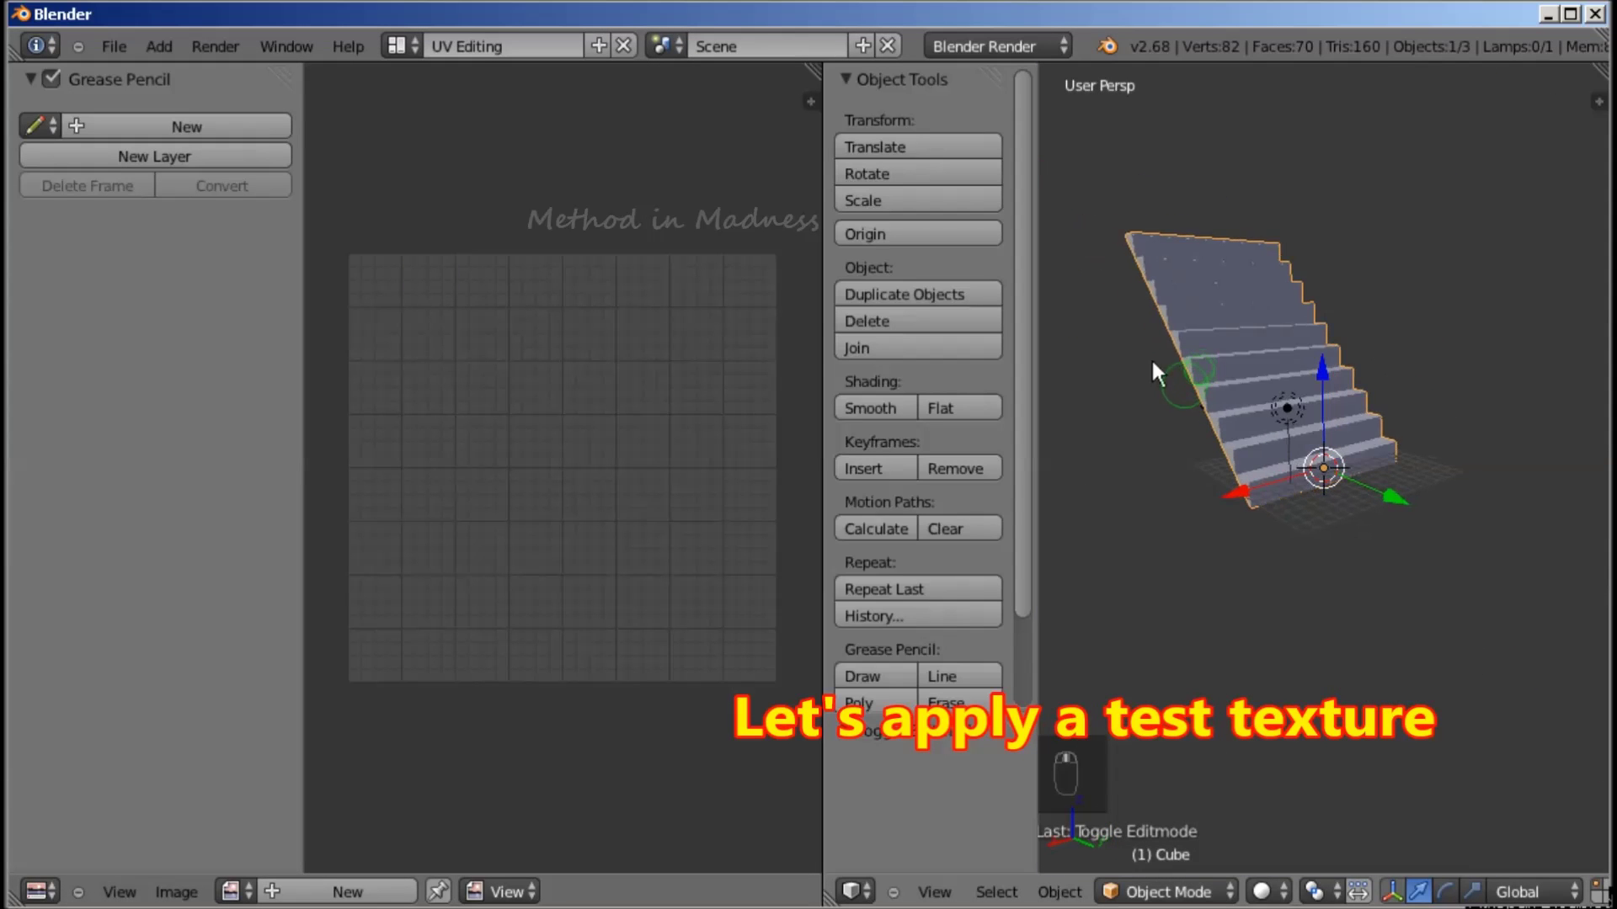
left_click(1163, 891)
left_click(1154, 837)
middle_click_drag(1213, 458, 1180, 447)
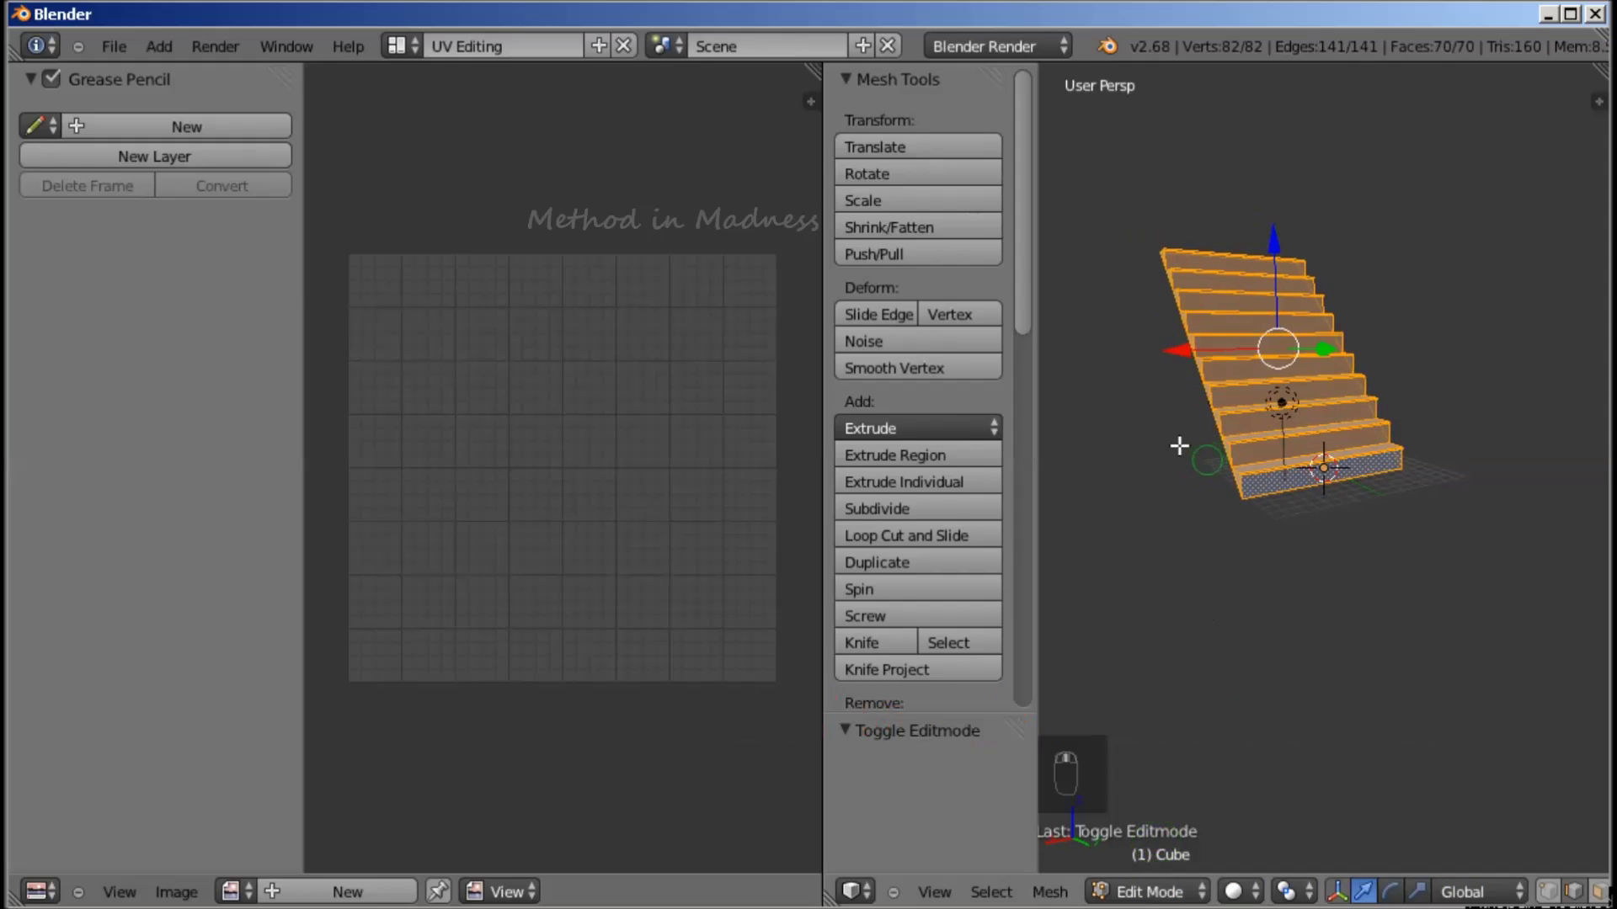
left_click(1050, 893)
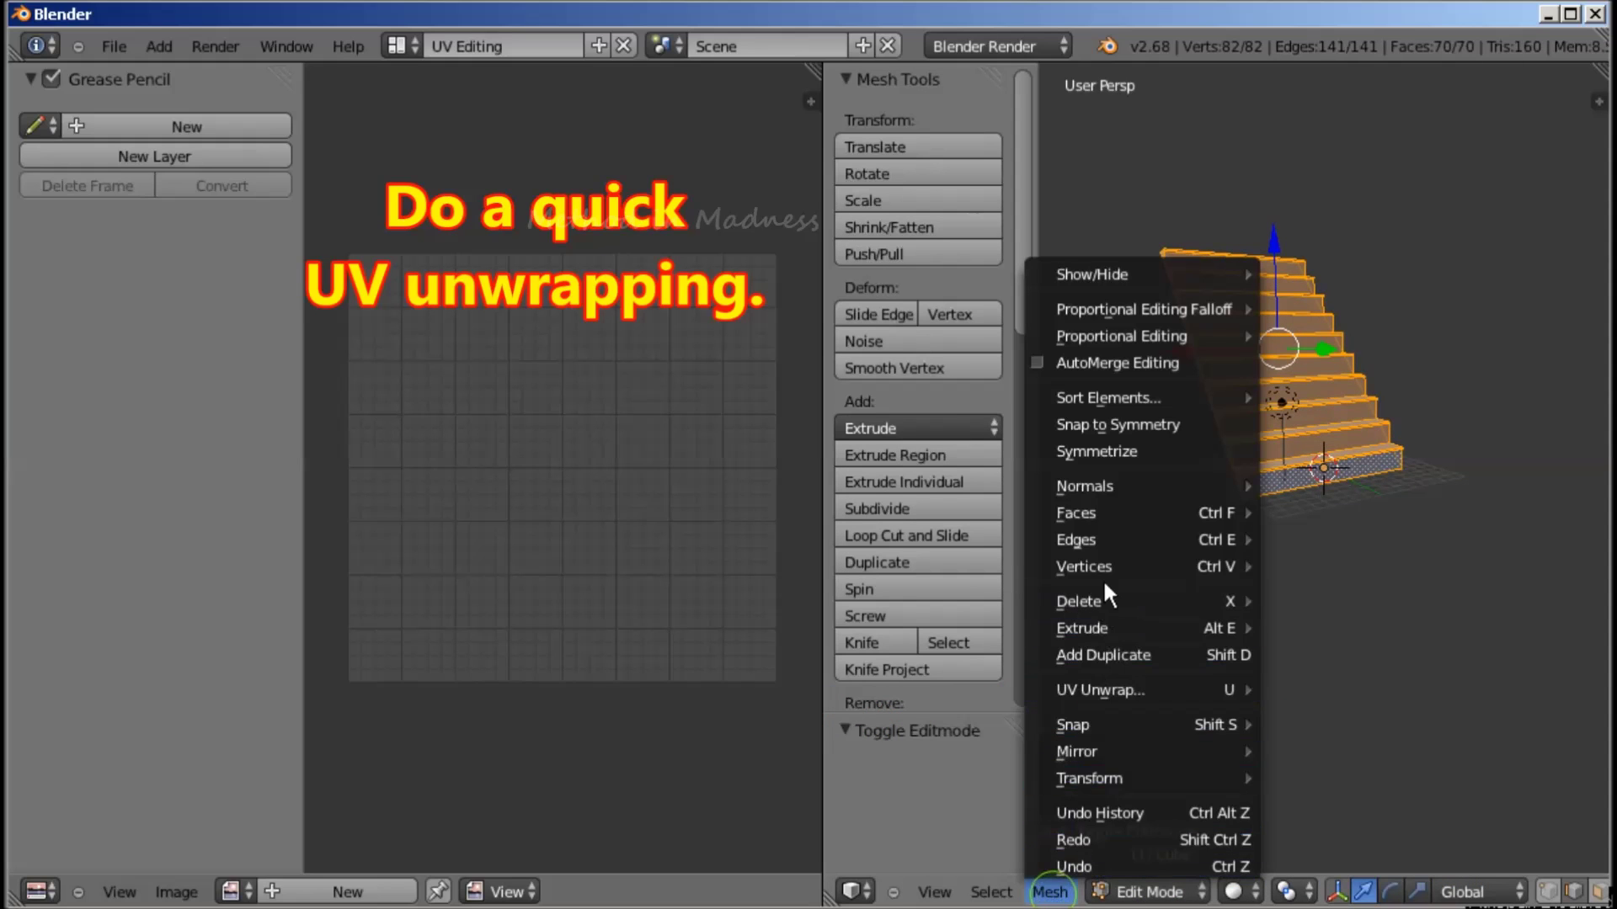
mouse_move(1124, 691)
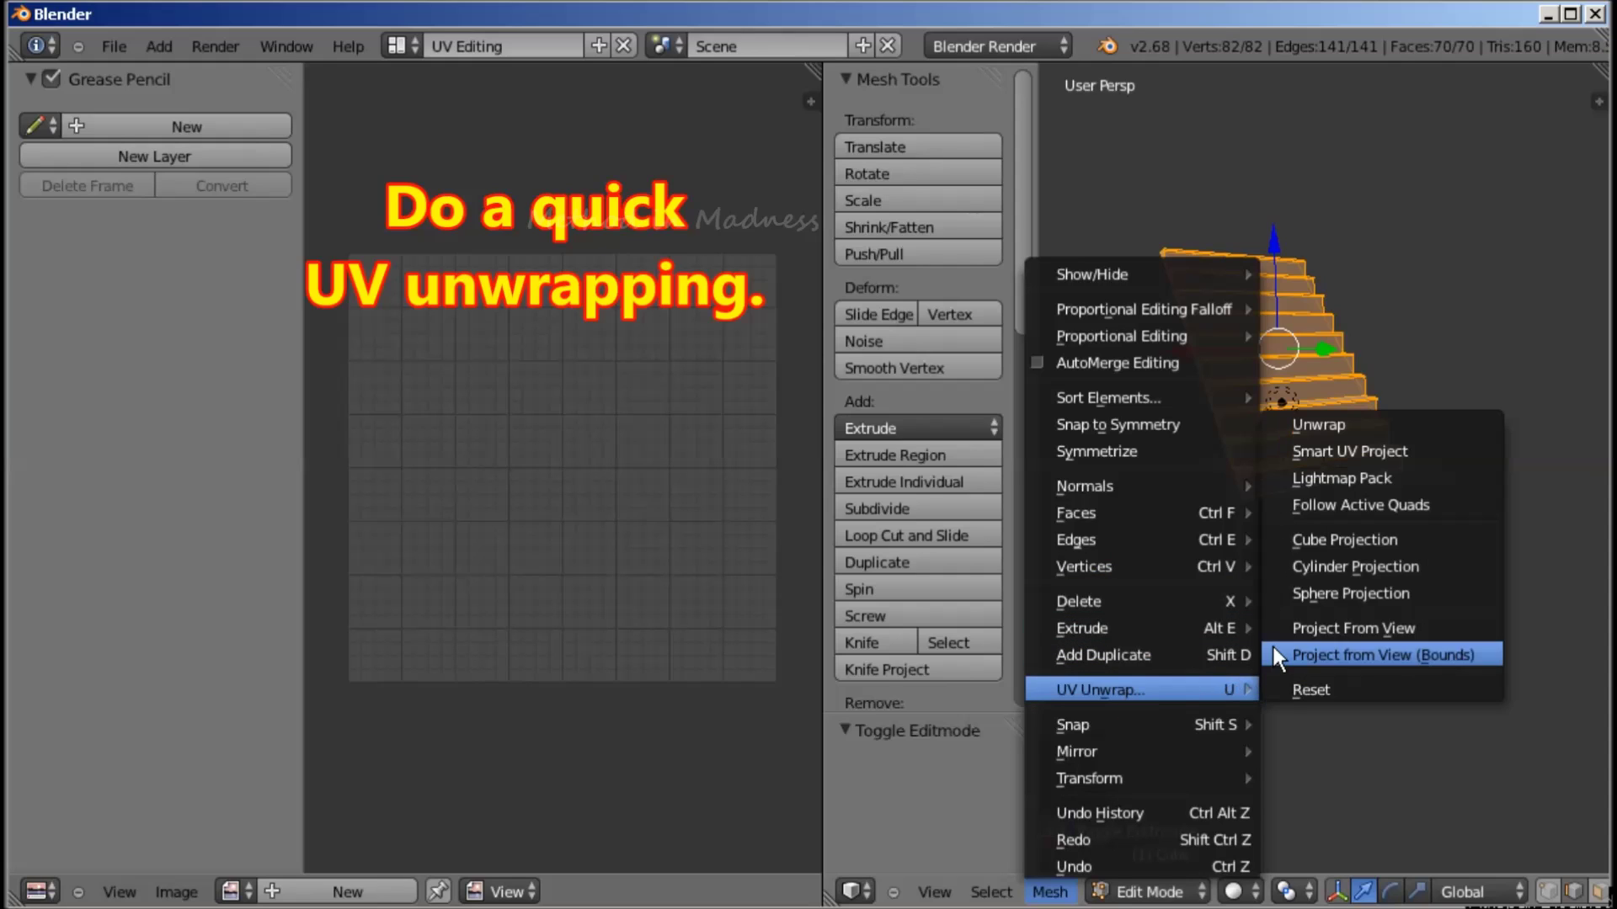
left_click(1371, 451)
left_click(1354, 586)
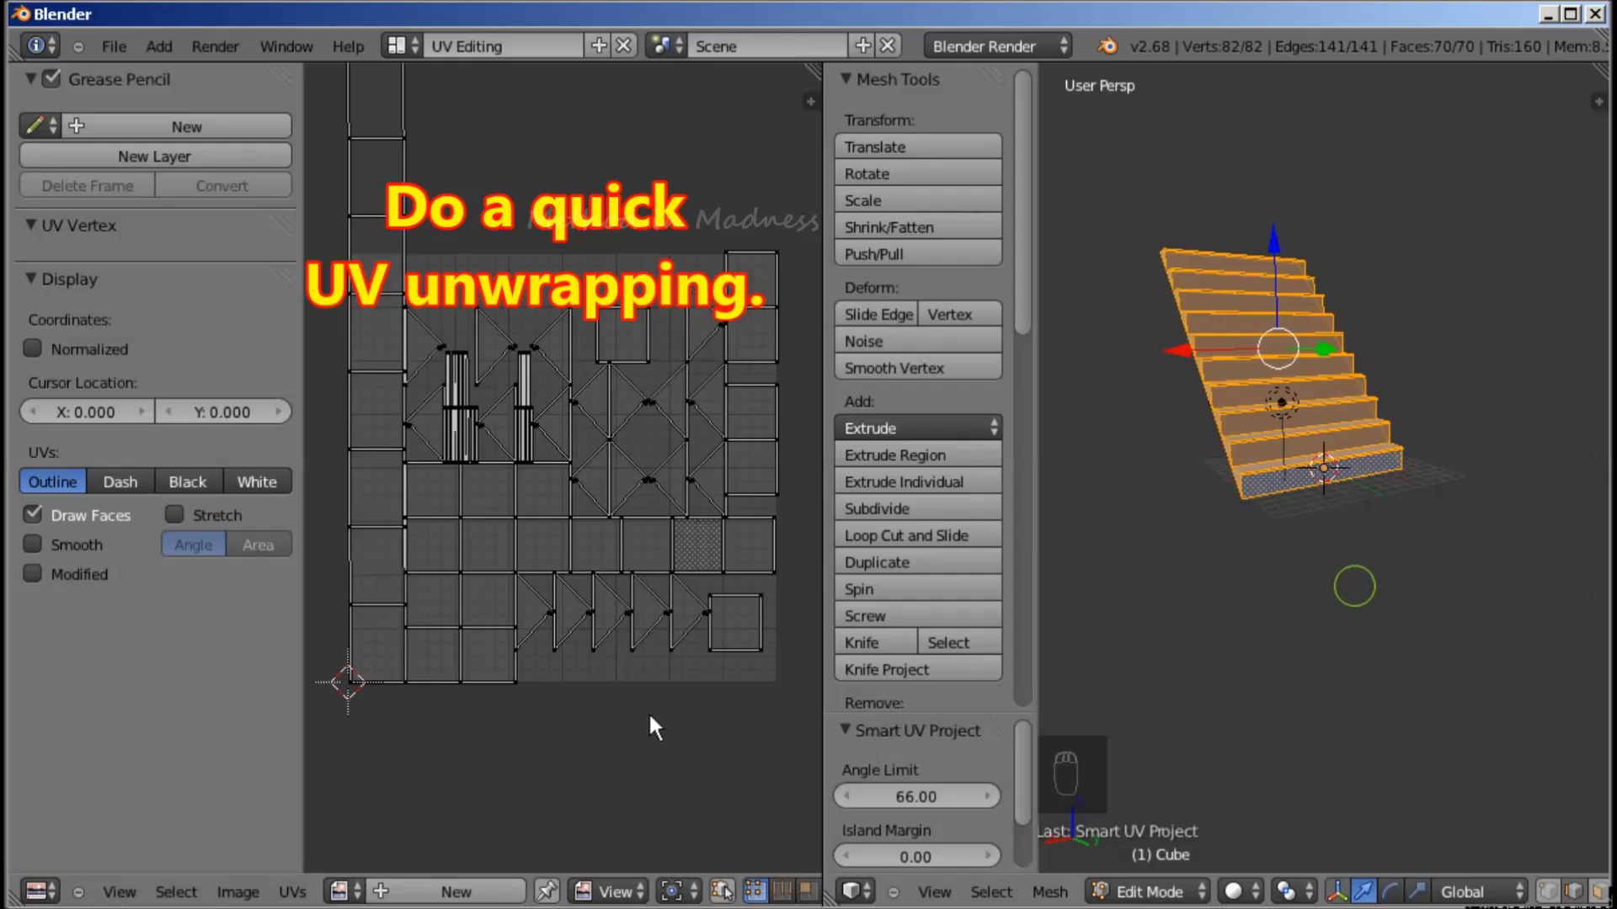
Select all the staircase's UVs and enable Constrain to Image Bounds
scroll(648, 711, "down", 2)
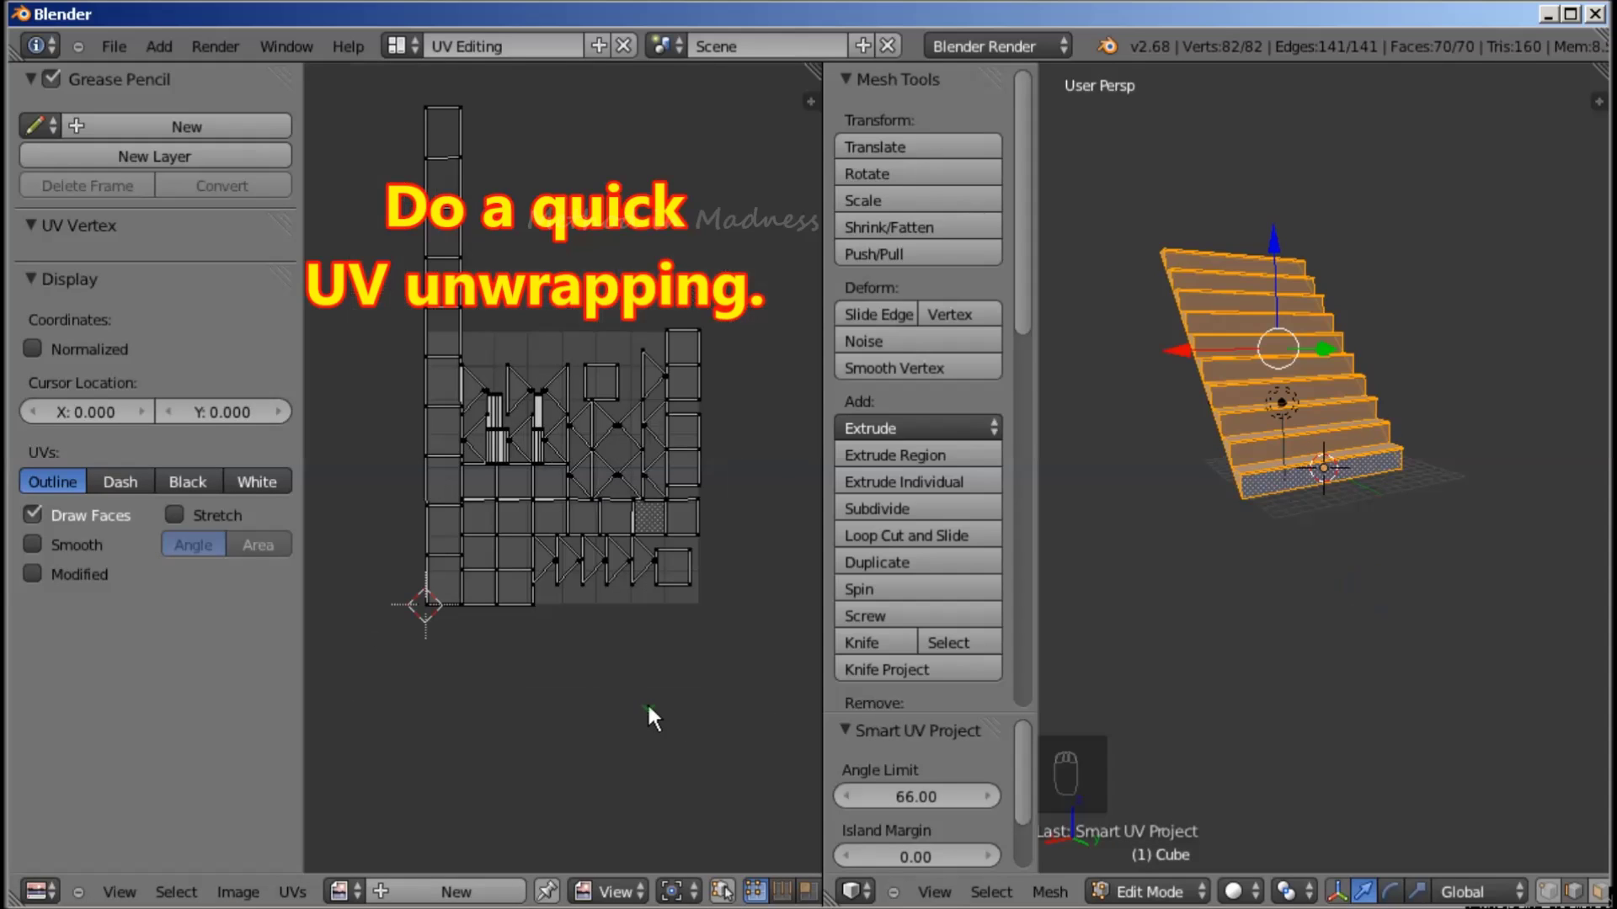
left_click(156, 897)
left_click(246, 808)
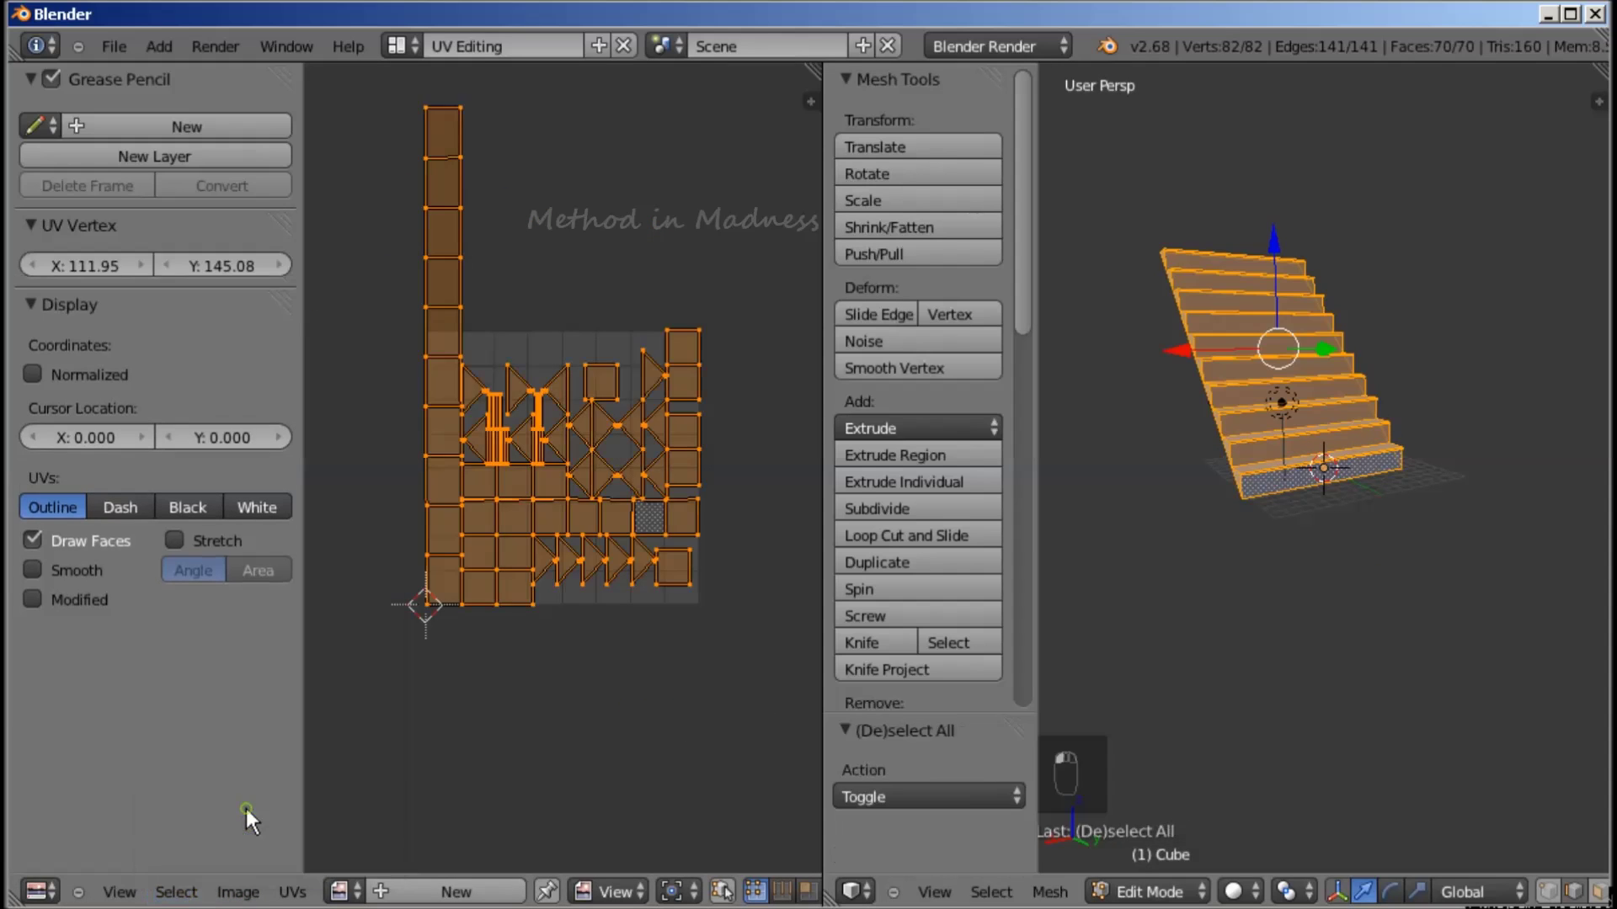
left_click(291, 893)
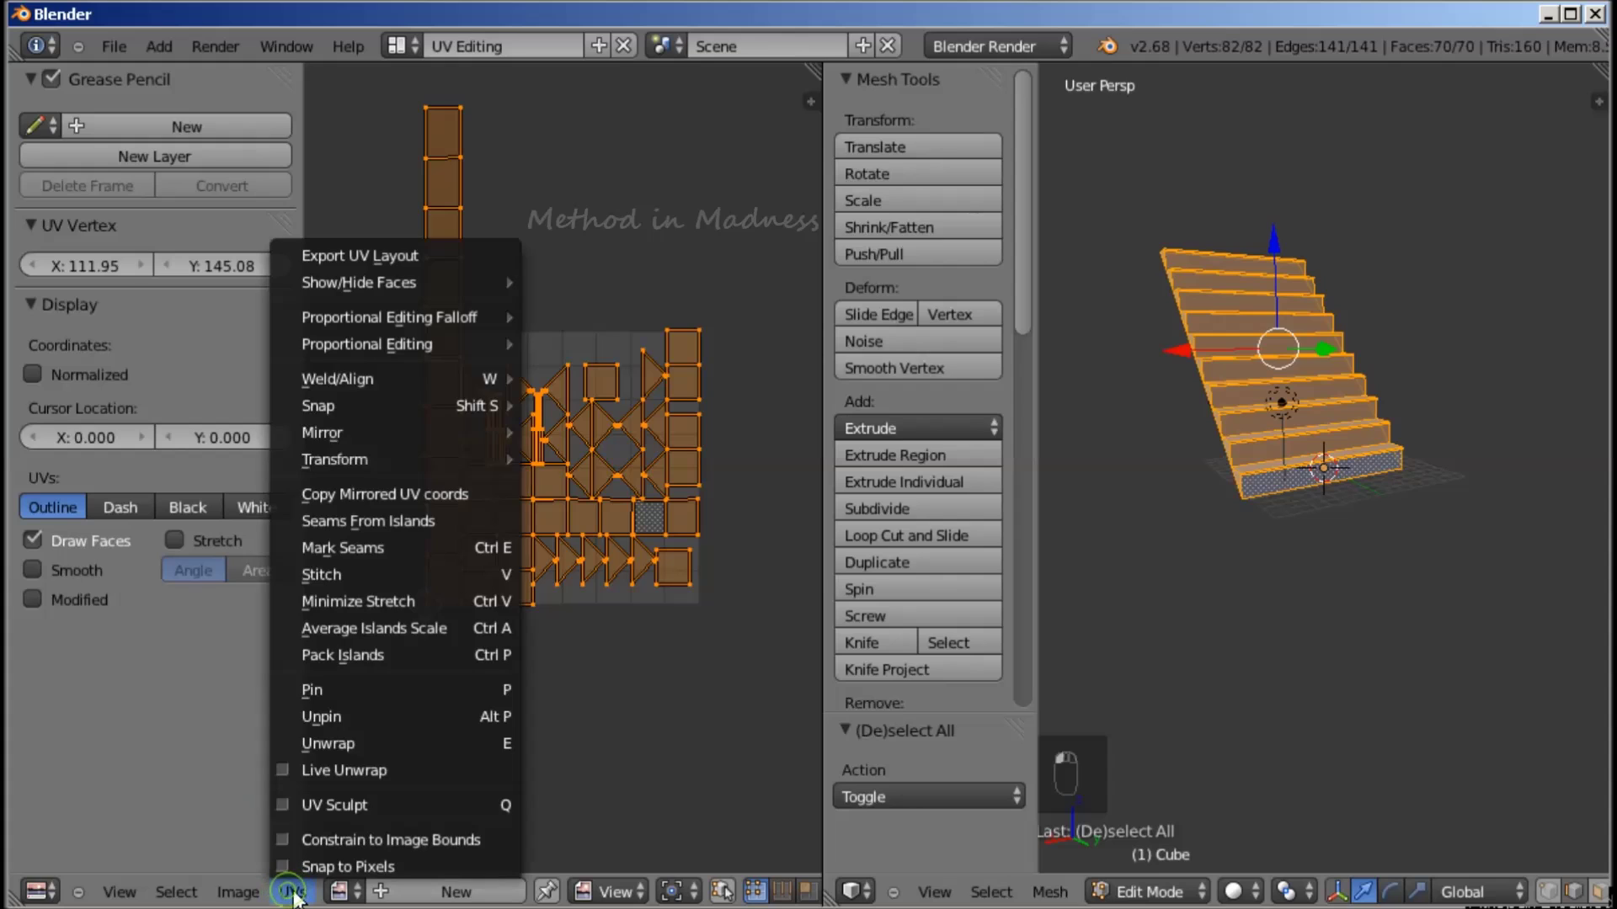
left_click(286, 842)
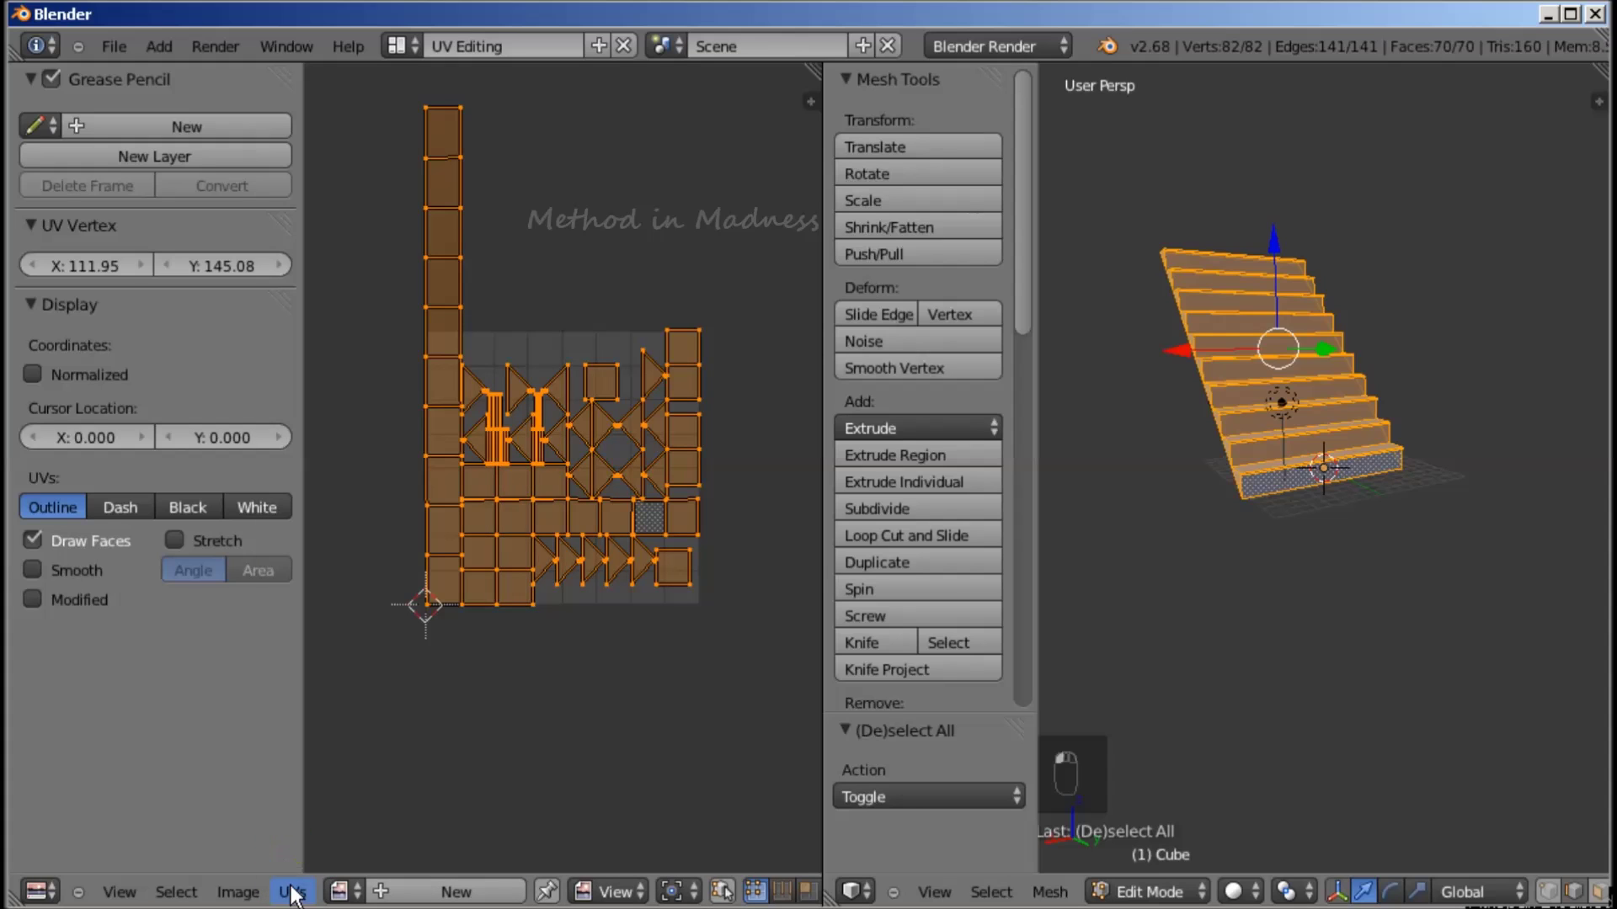
Pack the UV islands and average their scale
left_click(284, 872)
left_click(362, 650)
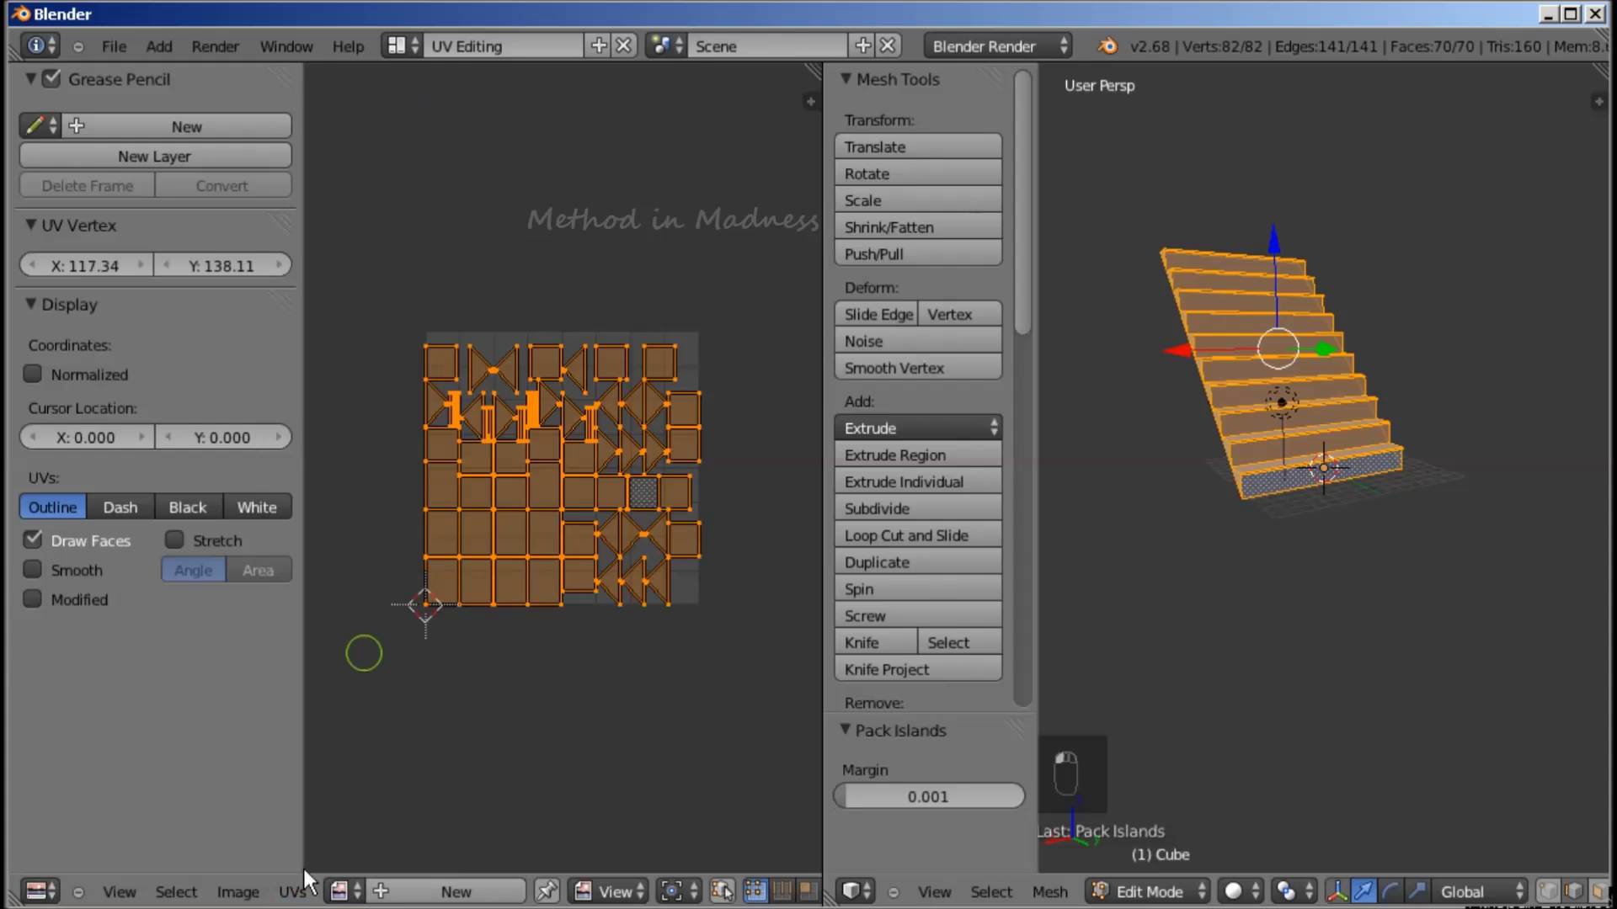
left_click(292, 893)
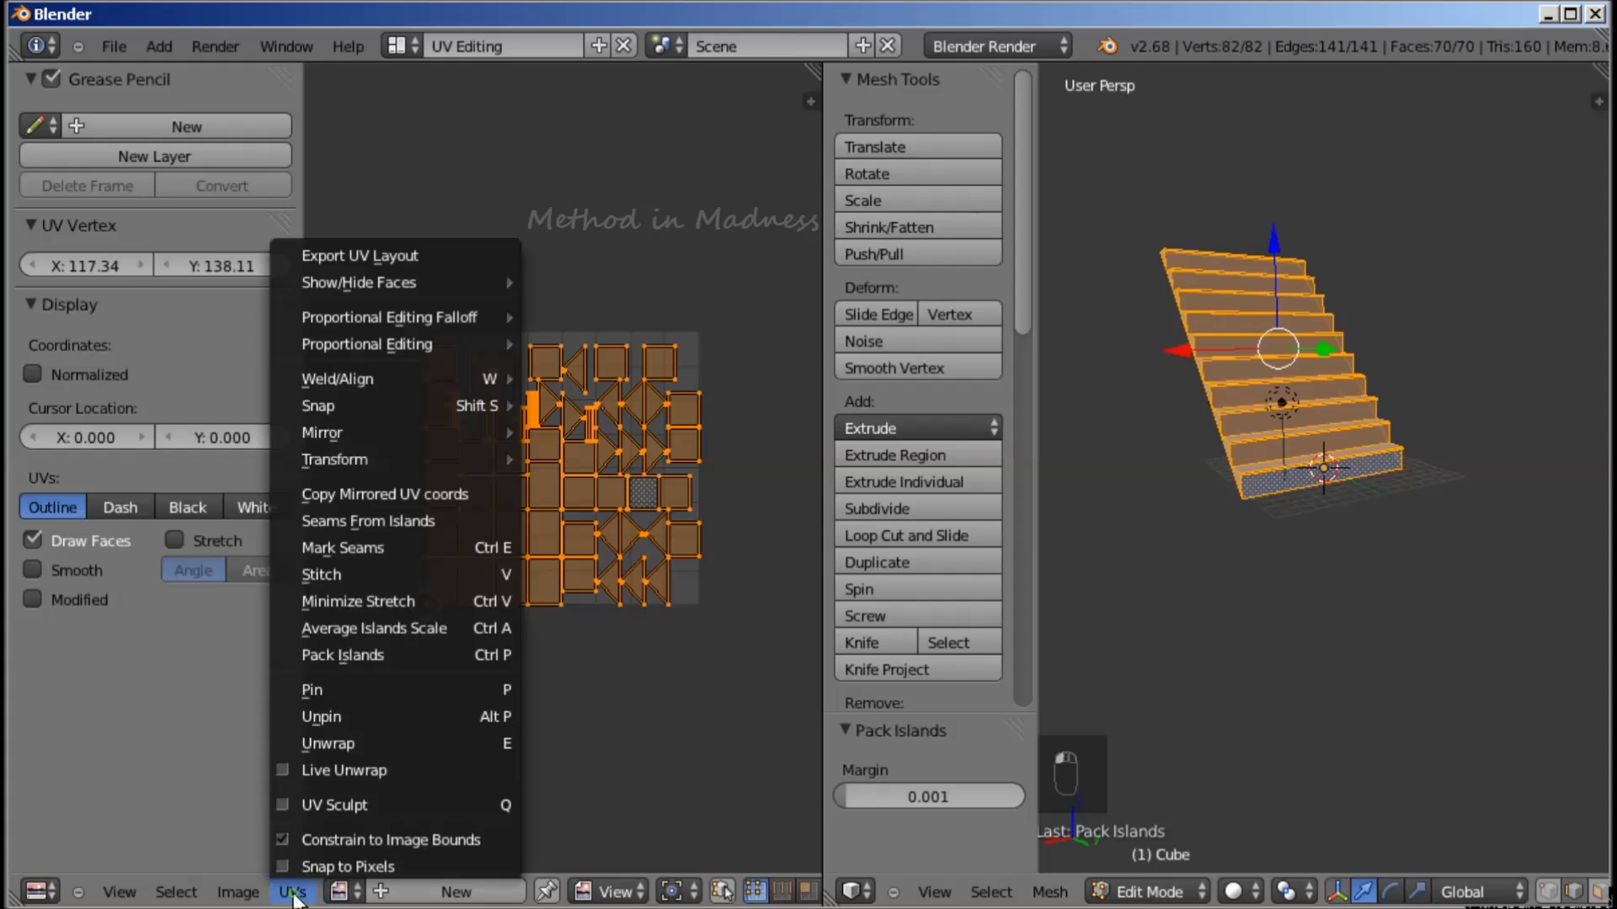
left_click(392, 629)
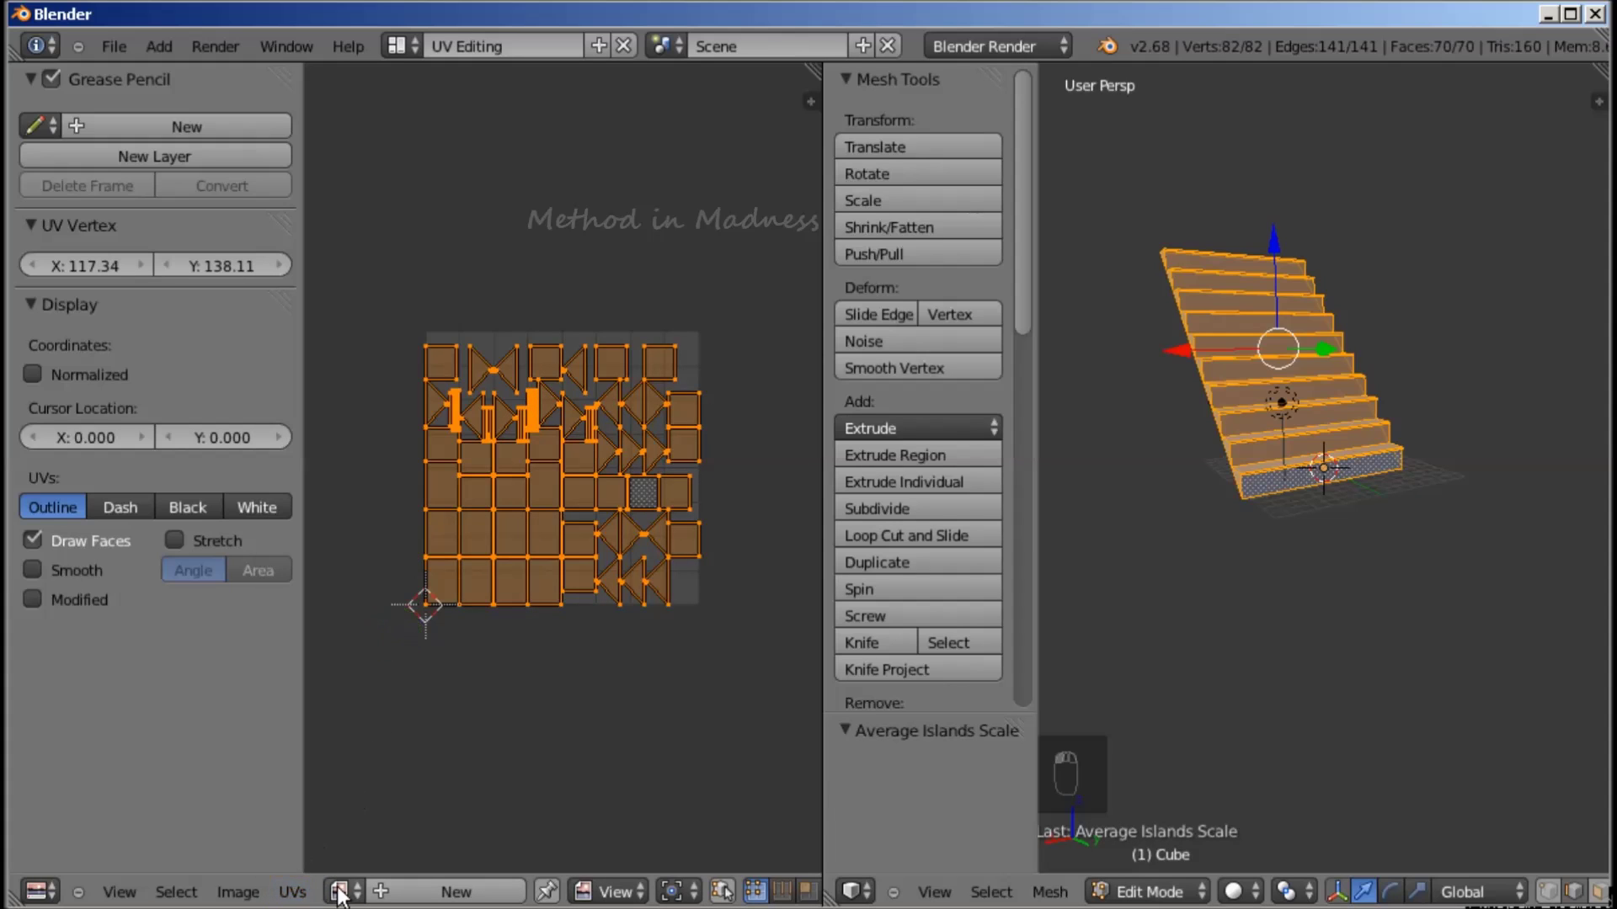
Create a new blank 512 x 512 image named Untitled for the UV layout
left_click(387, 893)
left_click(410, 773)
left_click(486, 674)
type("512")
left_click(519, 709)
type("512")
left_click(459, 642)
left_click(384, 876)
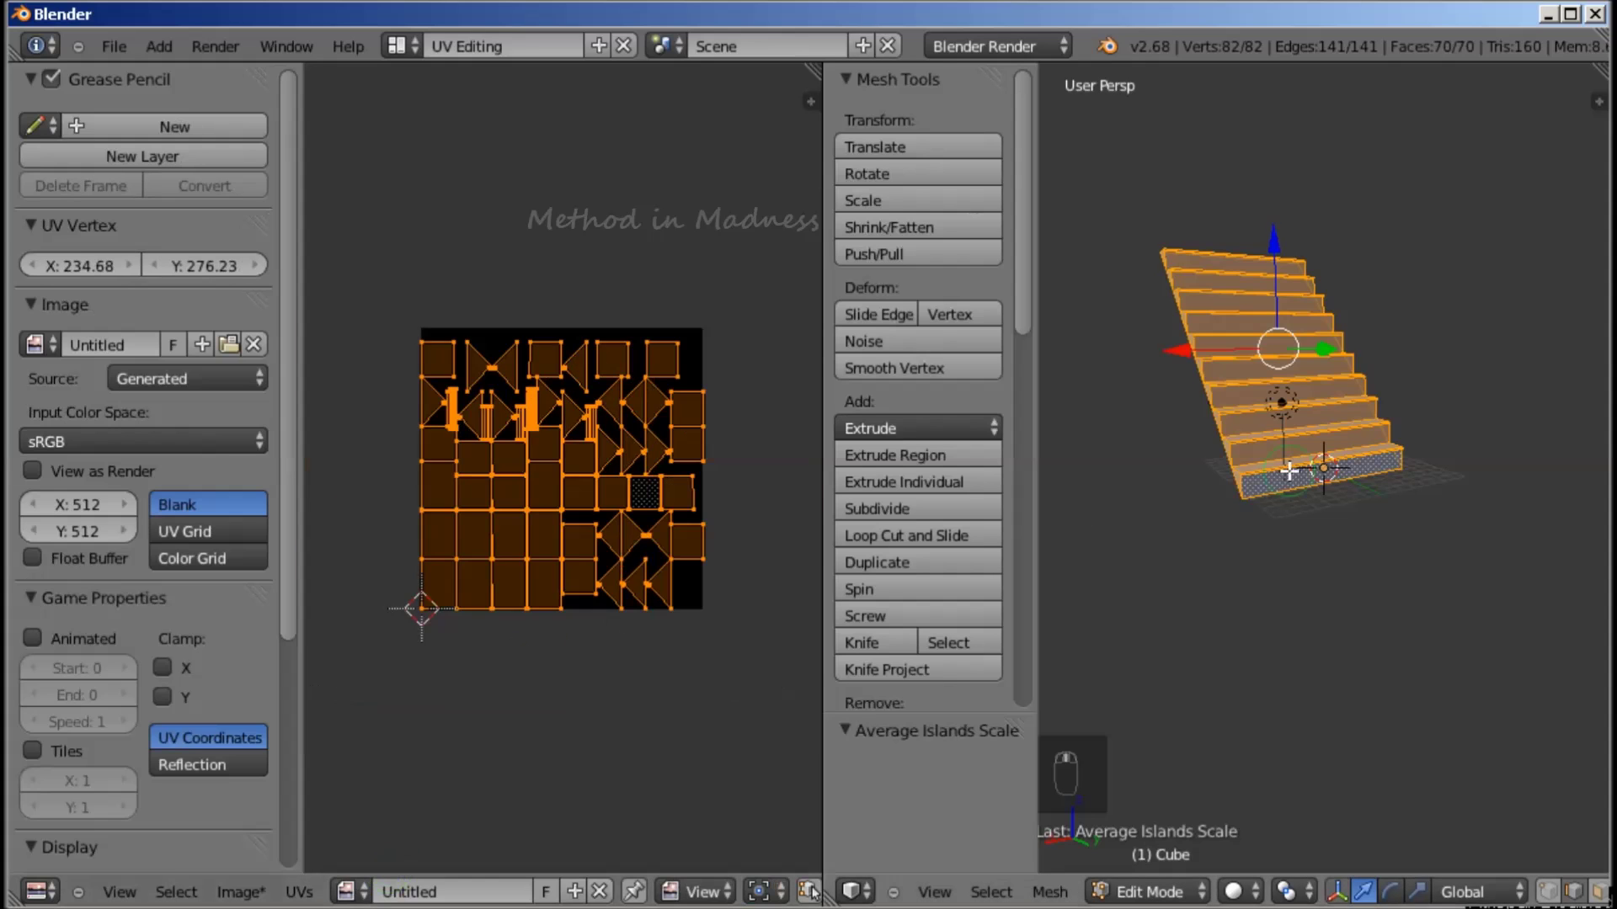
Return to the Default screen layout and add a new texture of type Image or Movie to the staircase's material
left_click(396, 47)
left_click(446, 172)
left_click(1441, 217)
left_click(1289, 533)
left_click(1289, 358)
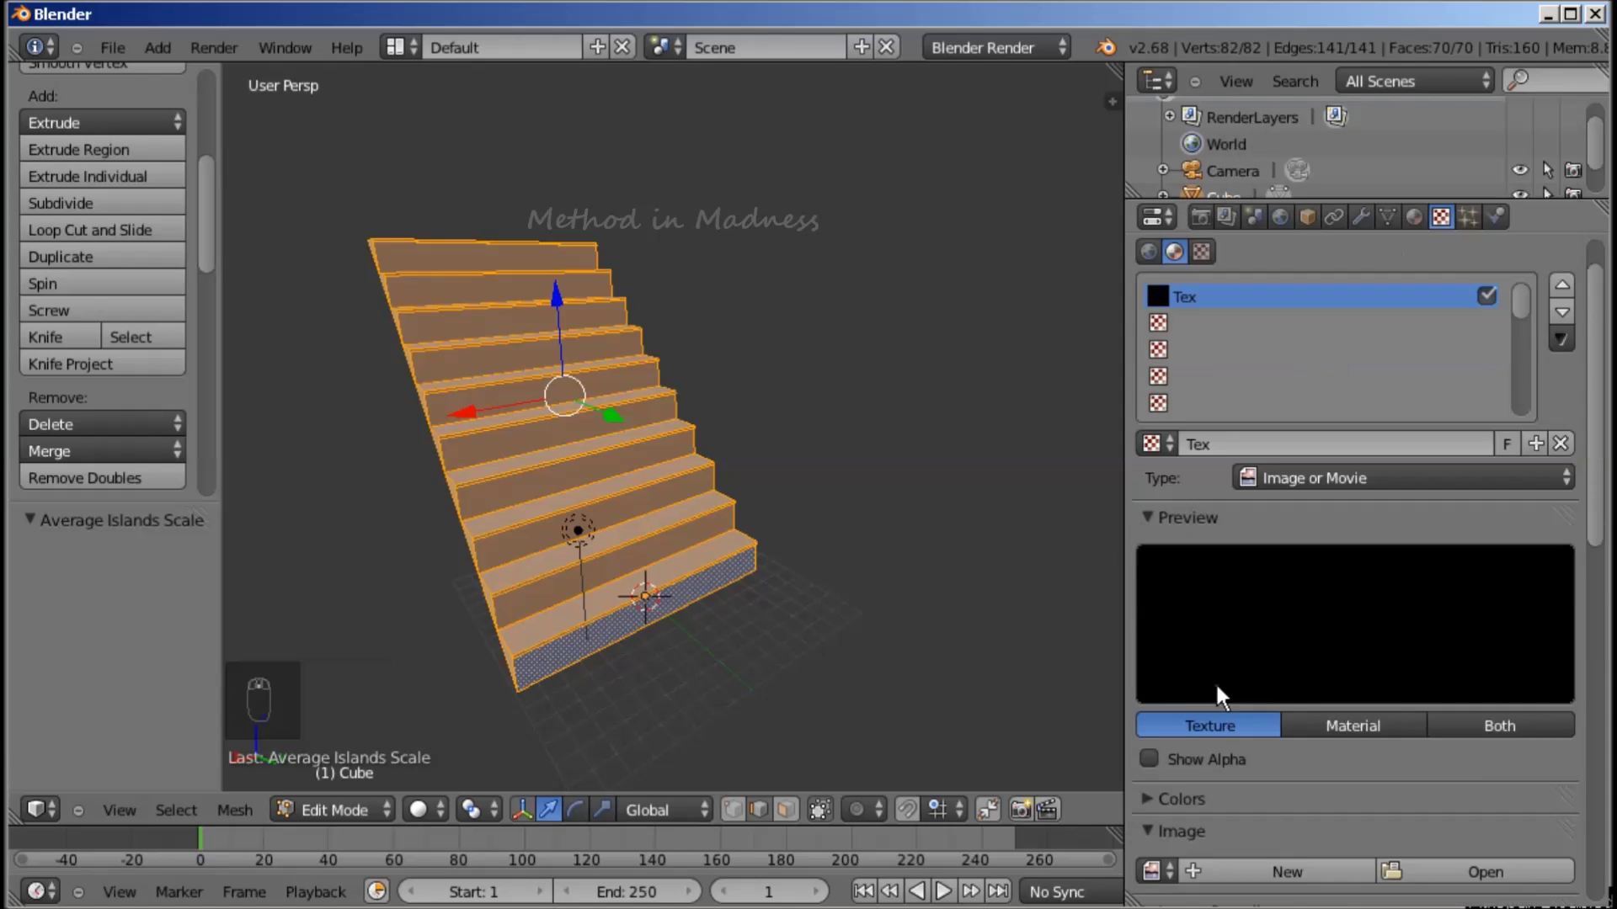
Assign the Untitled image to the texture and set its mapping coordinates to UV
scroll(1215, 680, "down", 8)
left_click(1156, 495)
left_click(1195, 535)
left_click(1338, 640)
left_click(1327, 556)
Switch the staircase to Texture Paint mode and give the brush a new texture using the image chair texture.png
left_click(332, 810)
left_click(344, 636)
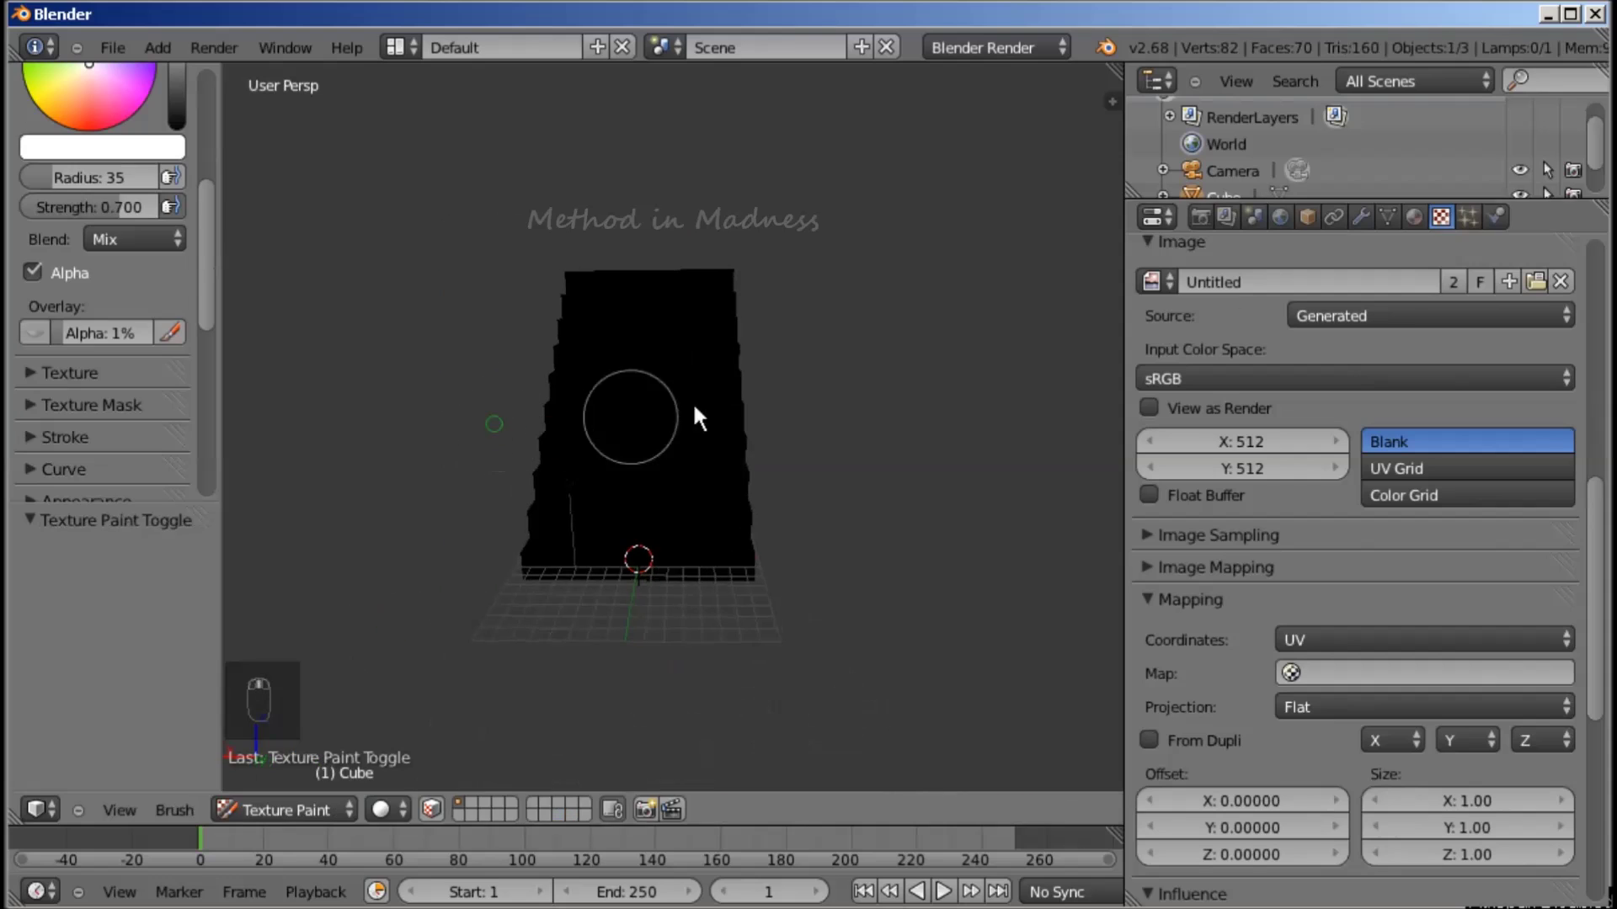
scroll(1299, 354, "up", 5)
left_click(1398, 801)
left_click(1347, 354)
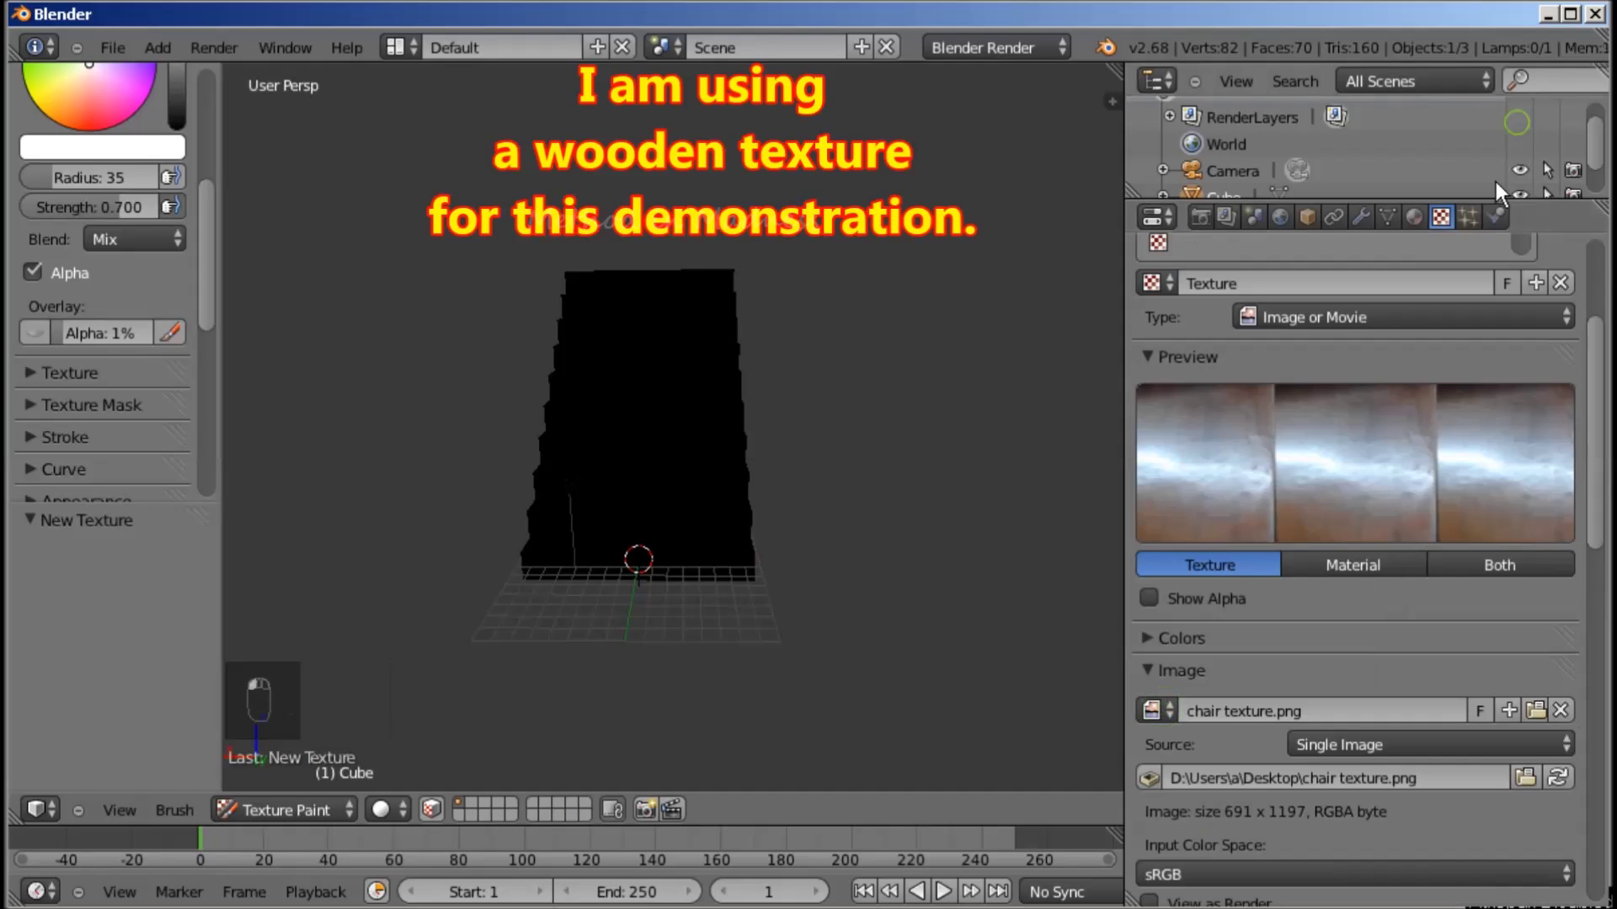
left_click_drag(207, 283, 207, 330)
left_click(70, 234)
left_click(54, 388)
left_click(181, 493)
Set the brush texture's mapping to Stencil so it overlays the staircase
left_click_drag(207, 252, 207, 311)
left_click(103, 251)
left_click(93, 106)
right_click_drag(688, 575, 790, 526)
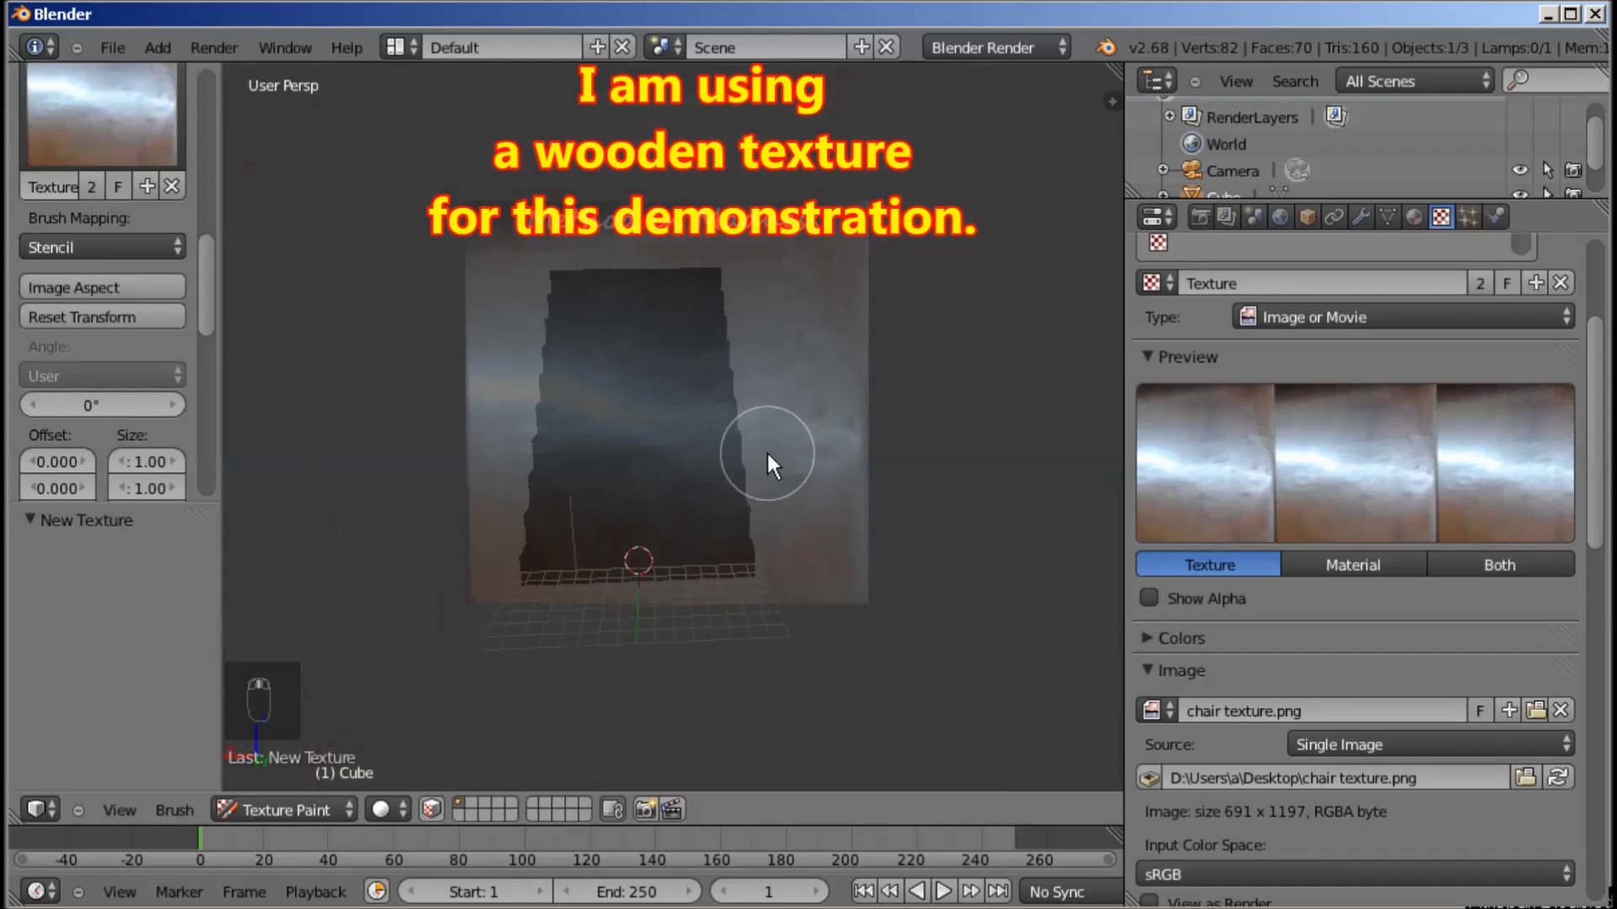
Set the brush strength to 1.000 and paint the wooden stencil texture across the staircase in the back orthographic view
key("KP_1")
key("ctrl+KP_1")
key("KP_5")
left_click_drag(735, 465, 572, 581)
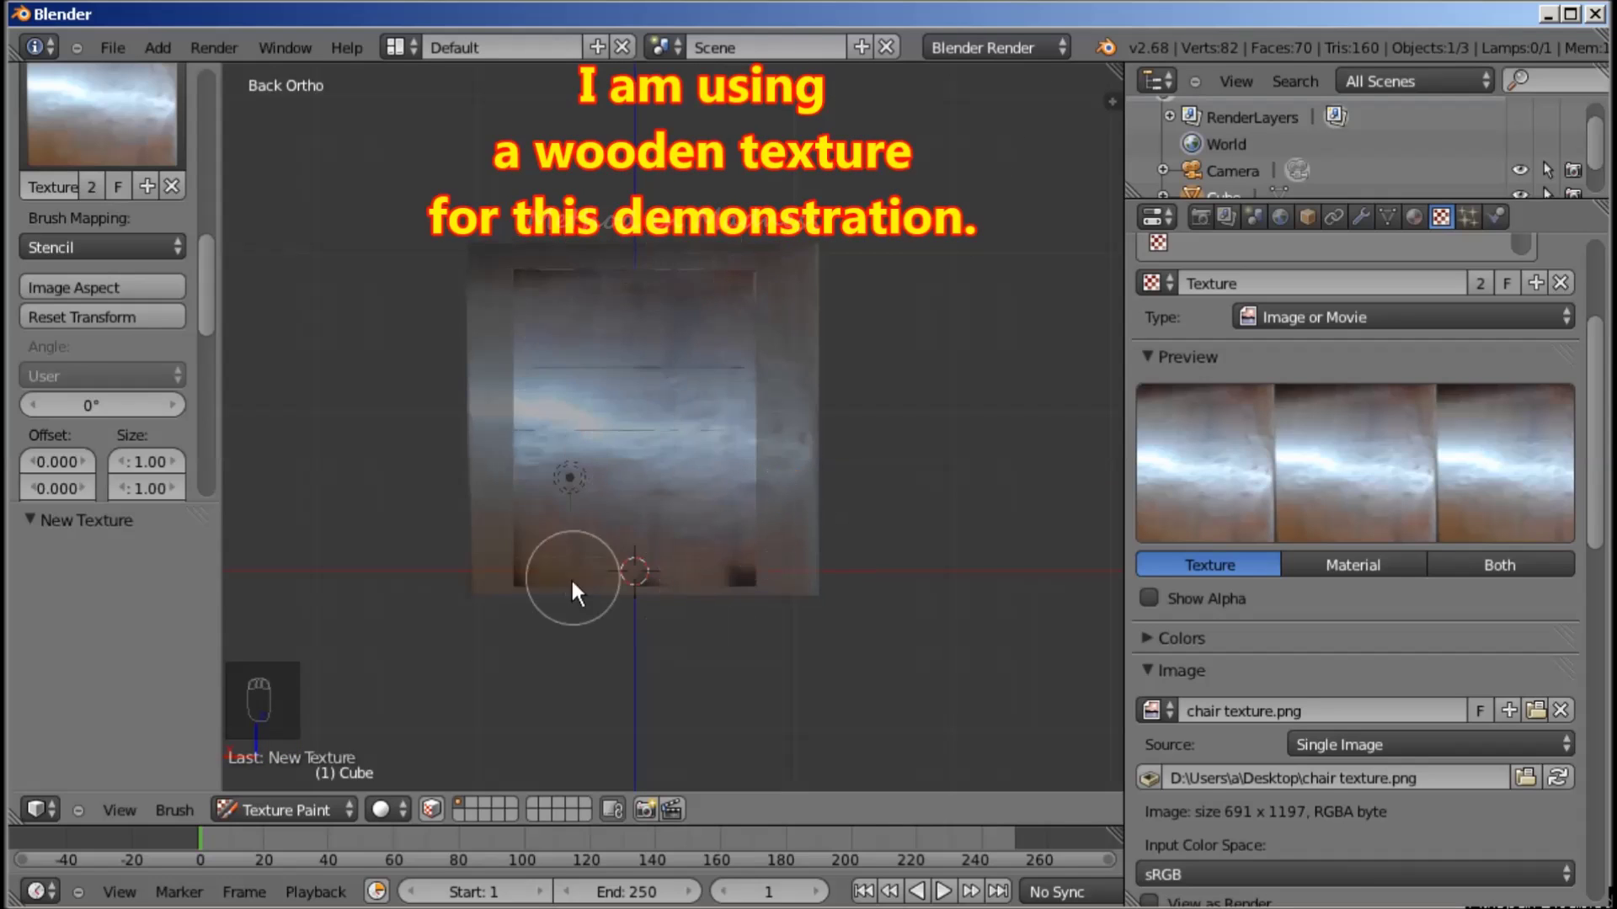
left_click_drag(207, 283, 208, 178)
left_click_drag(113, 258, 245, 254)
mouse_move(578, 379)
left_mouse_down()
mouse_move(585, 490)
mouse_move(607, 304)
mouse_move(645, 550)
left_mouse_up()
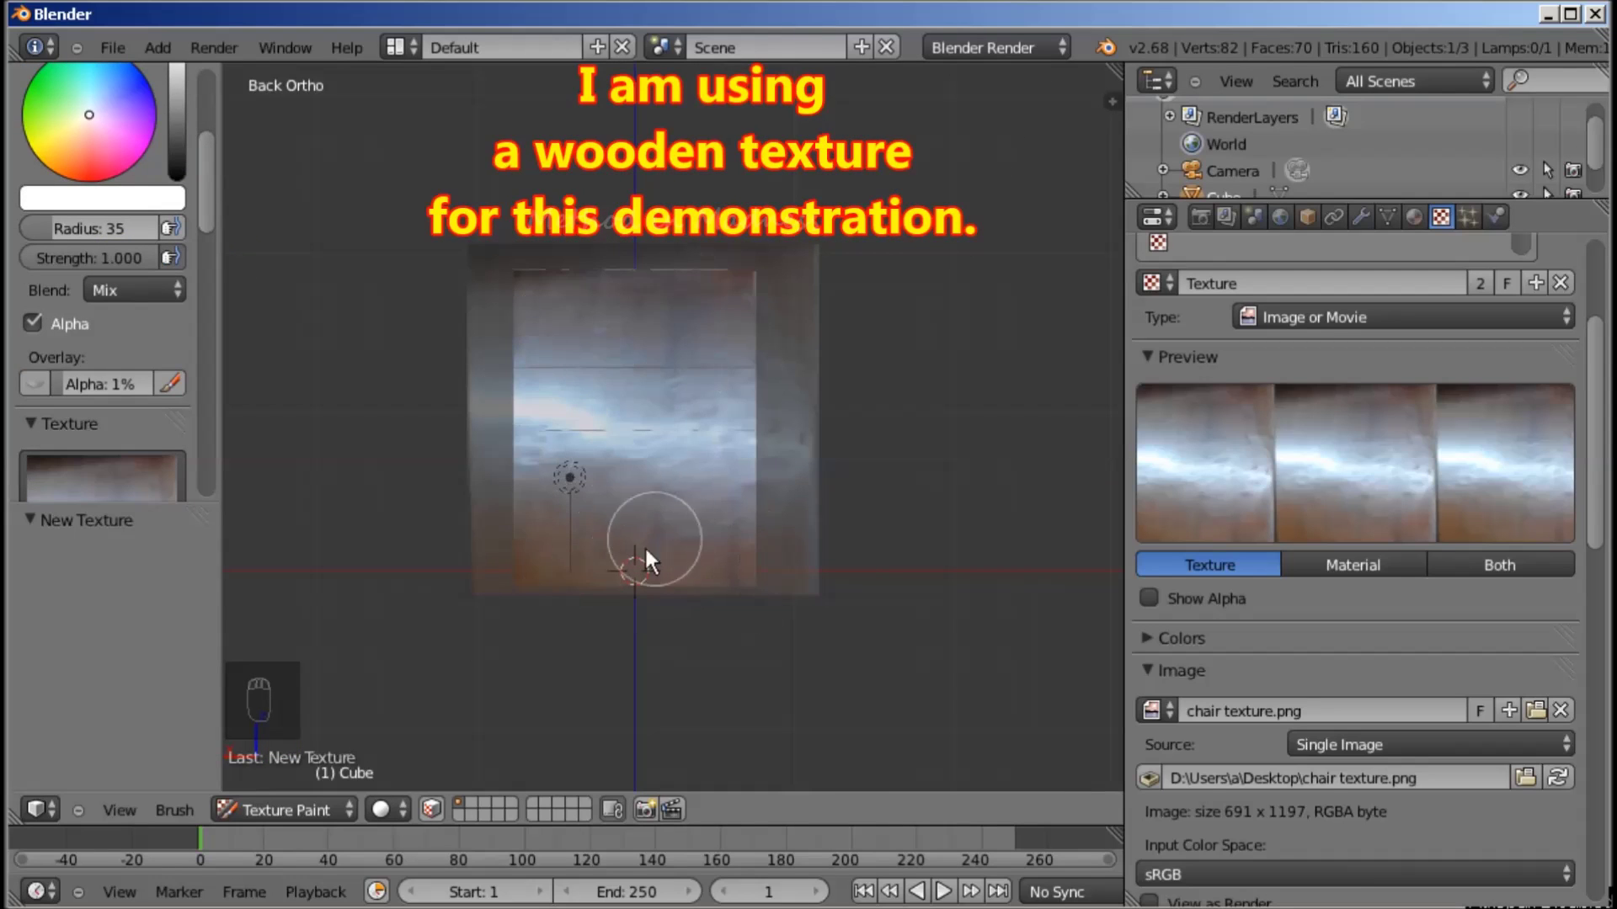
Fit the stencil over the staircase in the top orthographic view and paint the wooden texture across the treads
key("KP_7")
left_click_drag(777, 628, 659, 716)
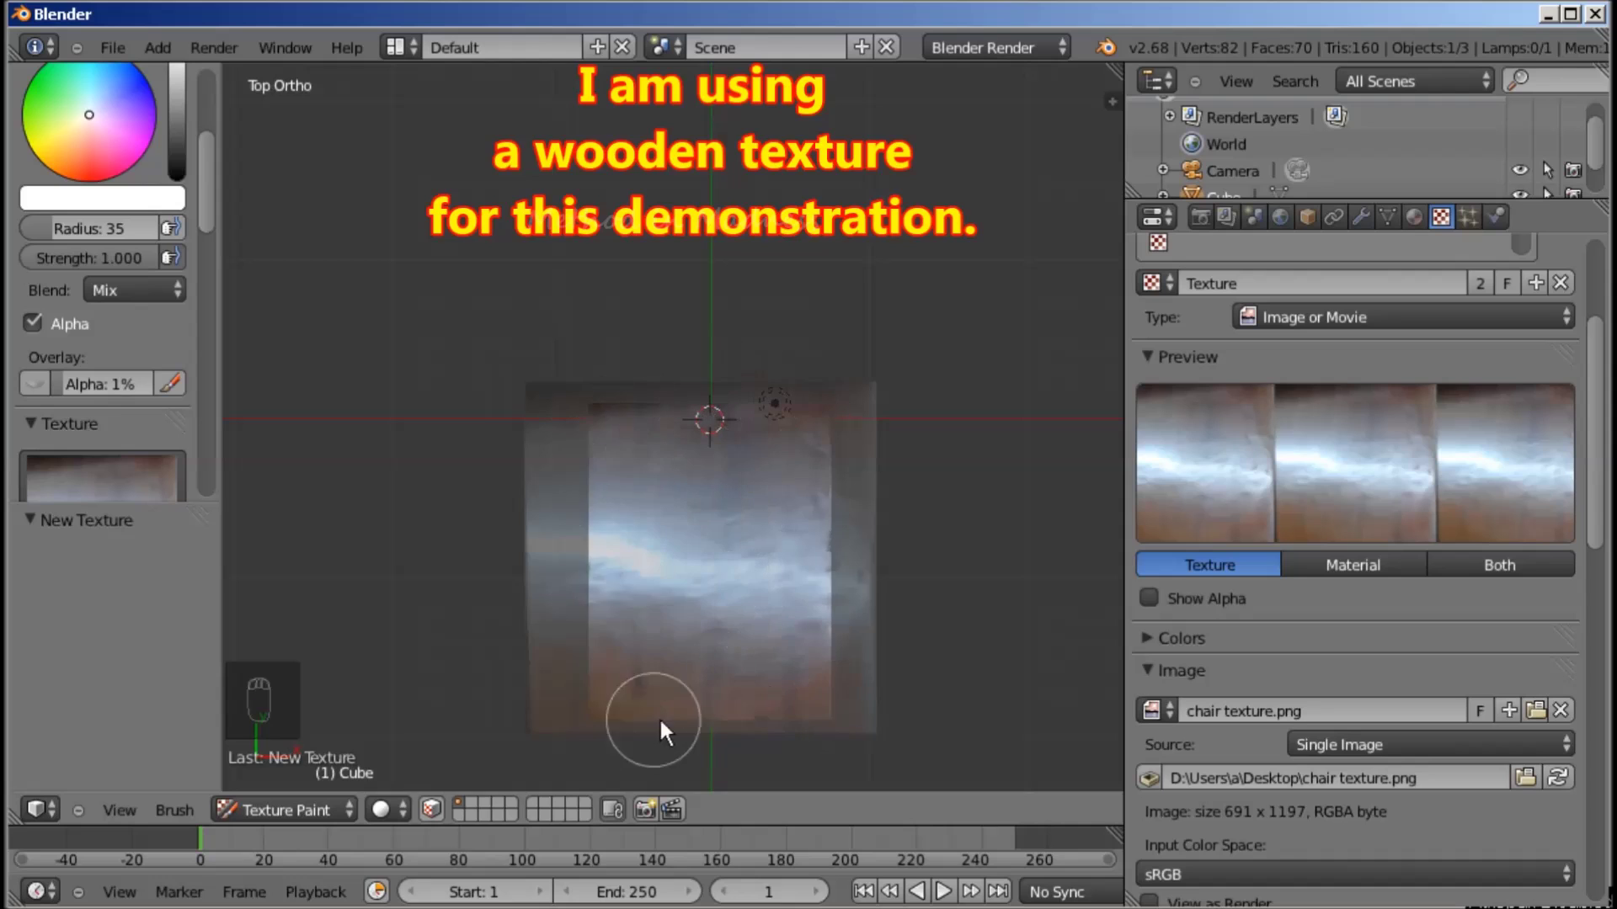
right_click_drag(589, 572, 1116, 598)
scroll(674, 472, "up", 3)
middle_click_drag(674, 539, 738, 456)
scroll(743, 461, "down", 1)
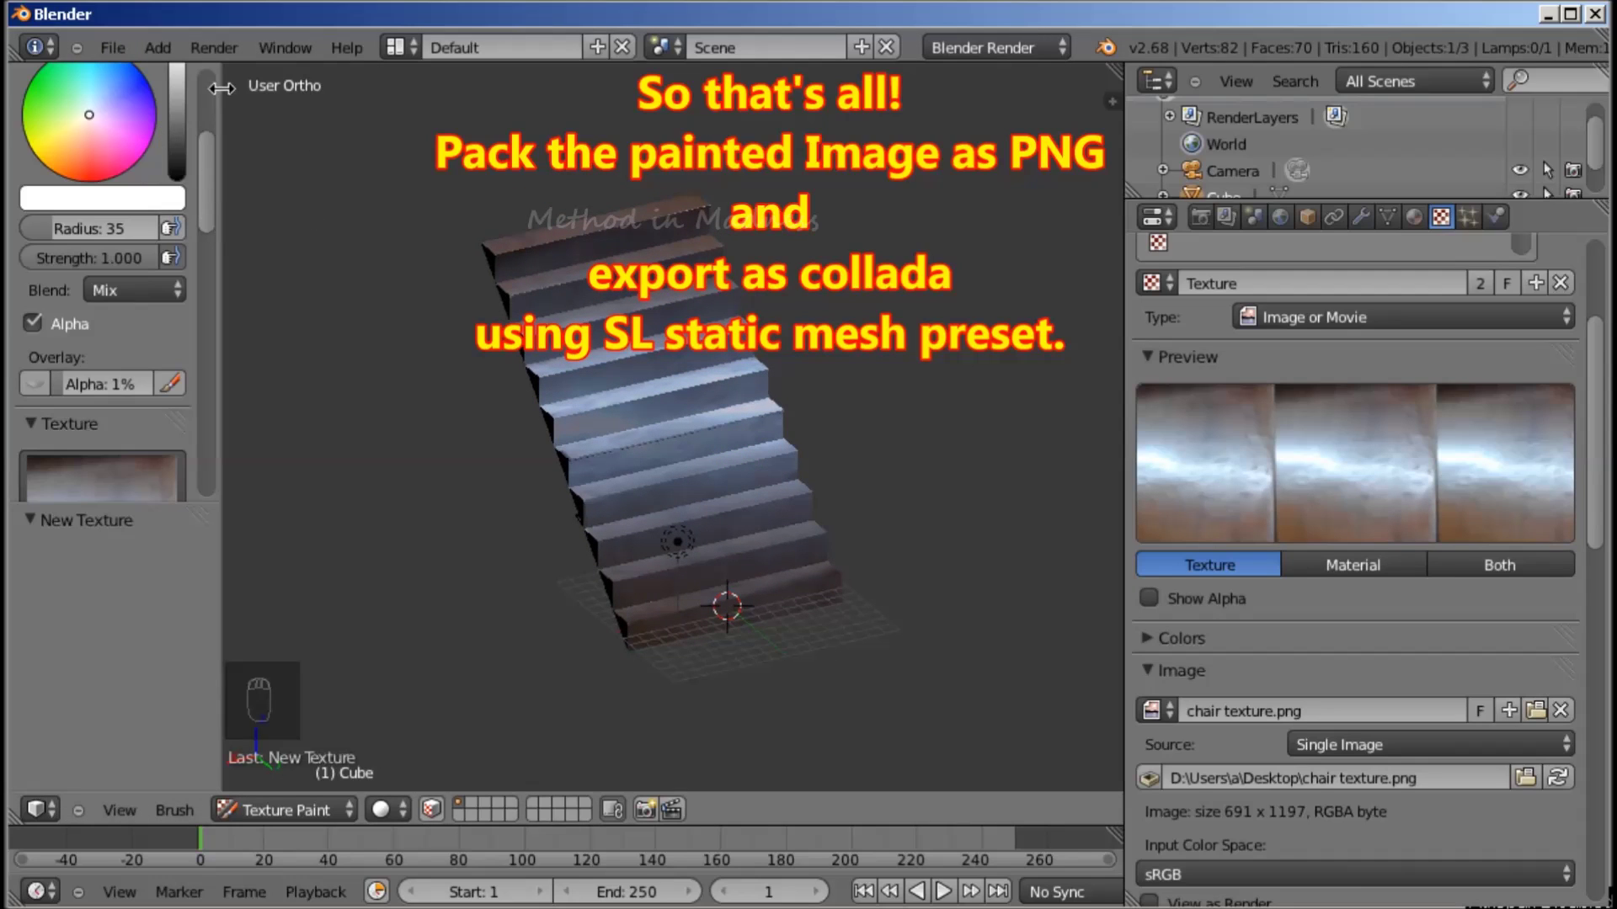
Switch to the UV Editing screen layout and pack the painted Untitled image as PNG
left_click(413, 48)
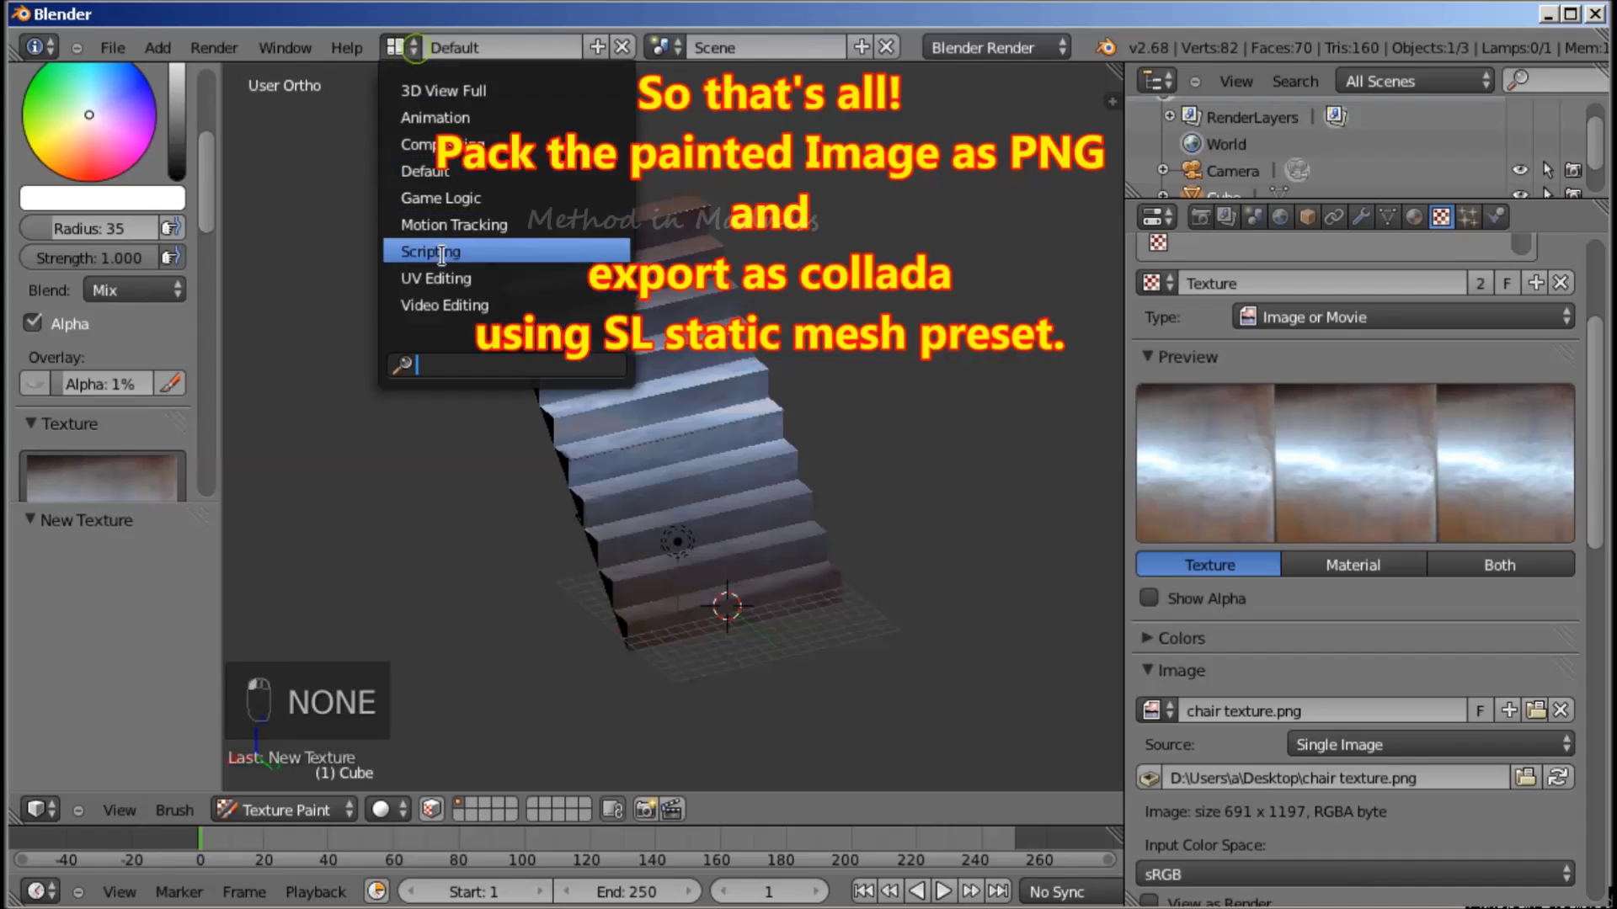
left_click(436, 278)
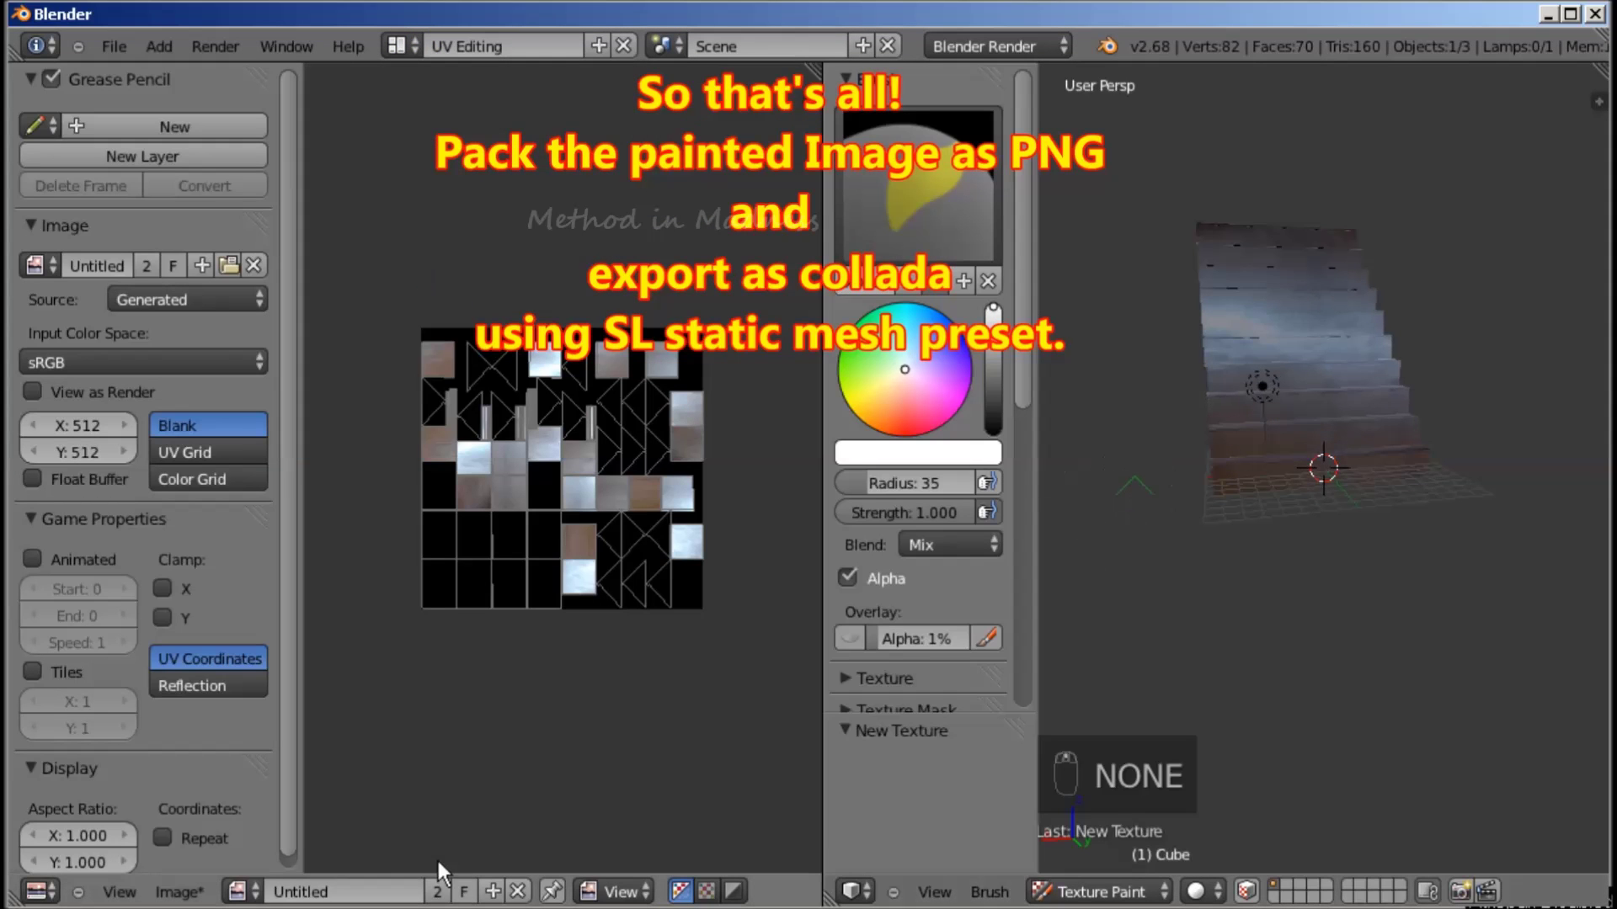
left_click(177, 892)
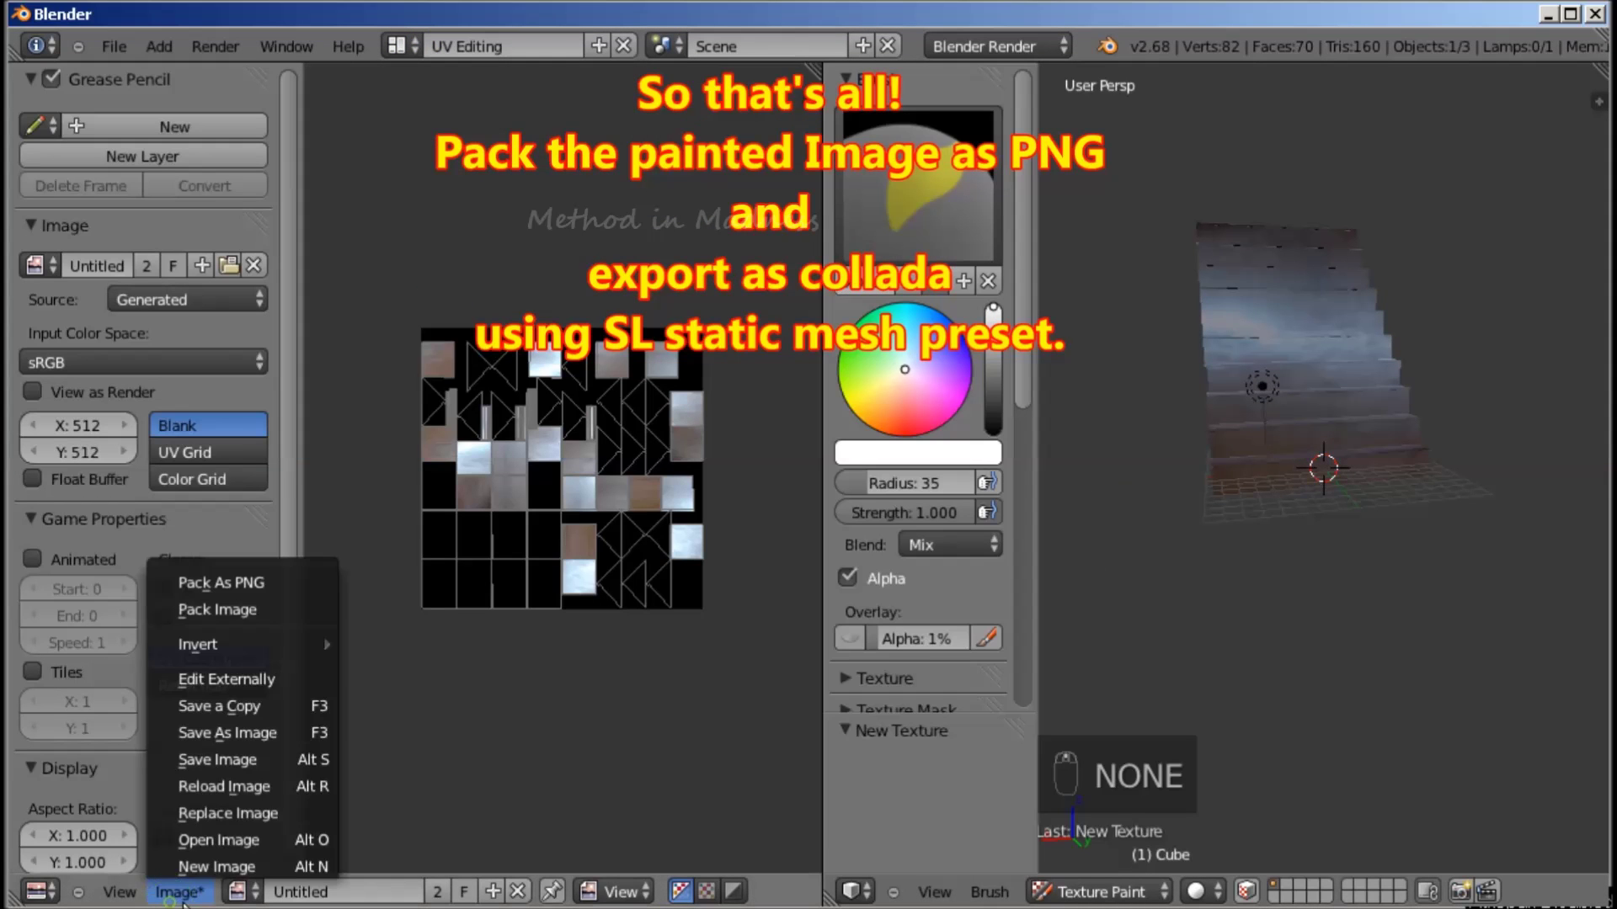
left_click(245, 608)
left_click(246, 608)
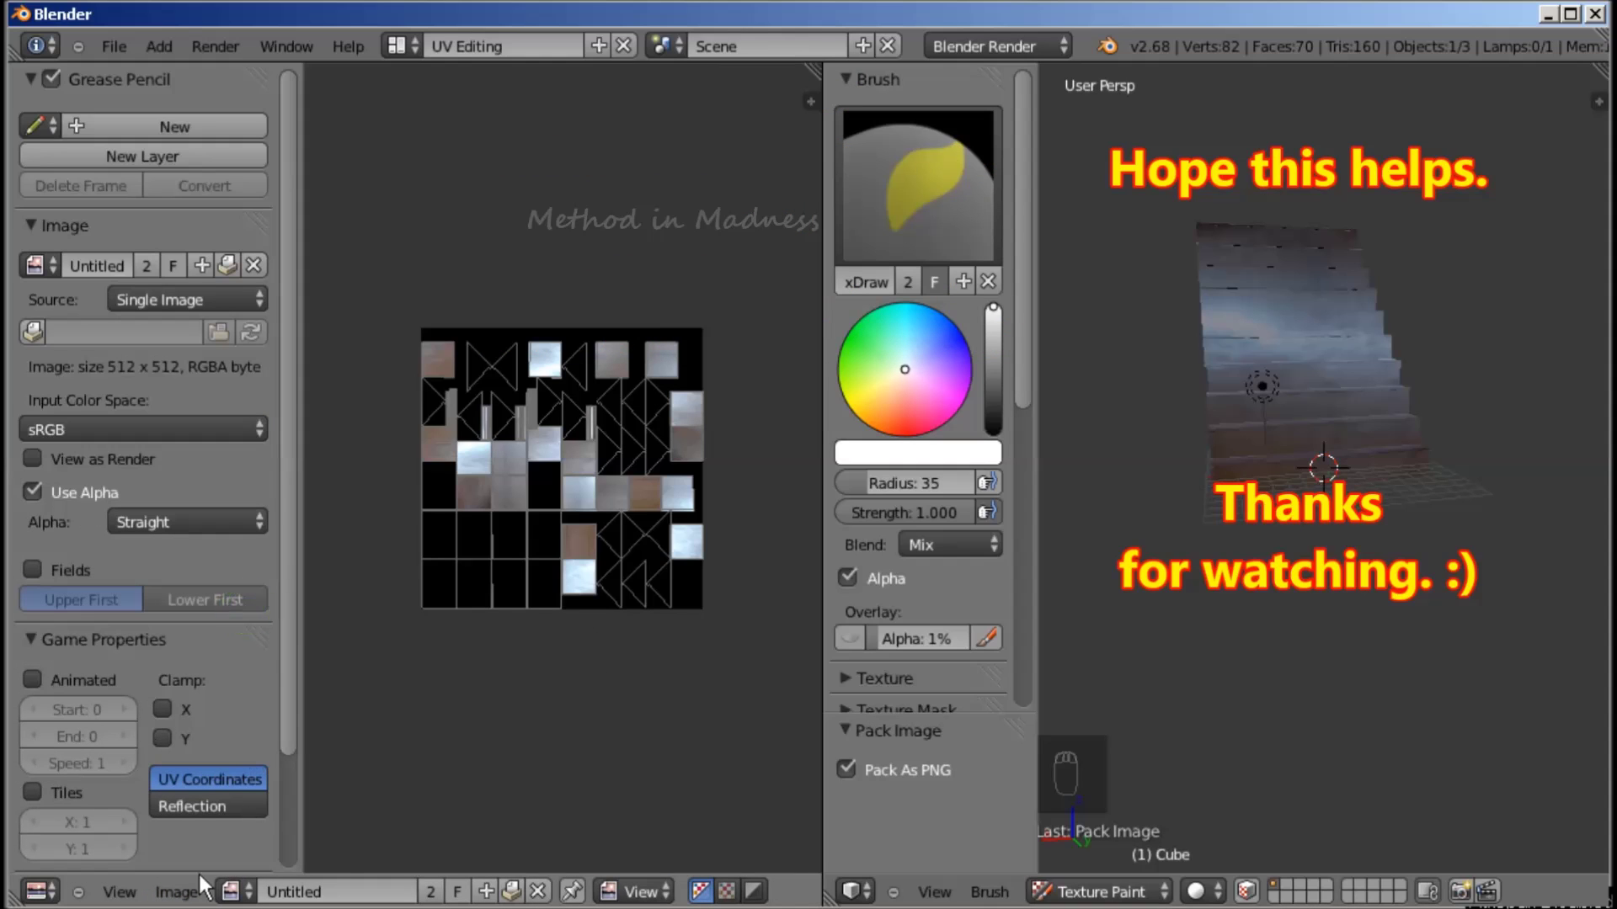
left_click(181, 893)
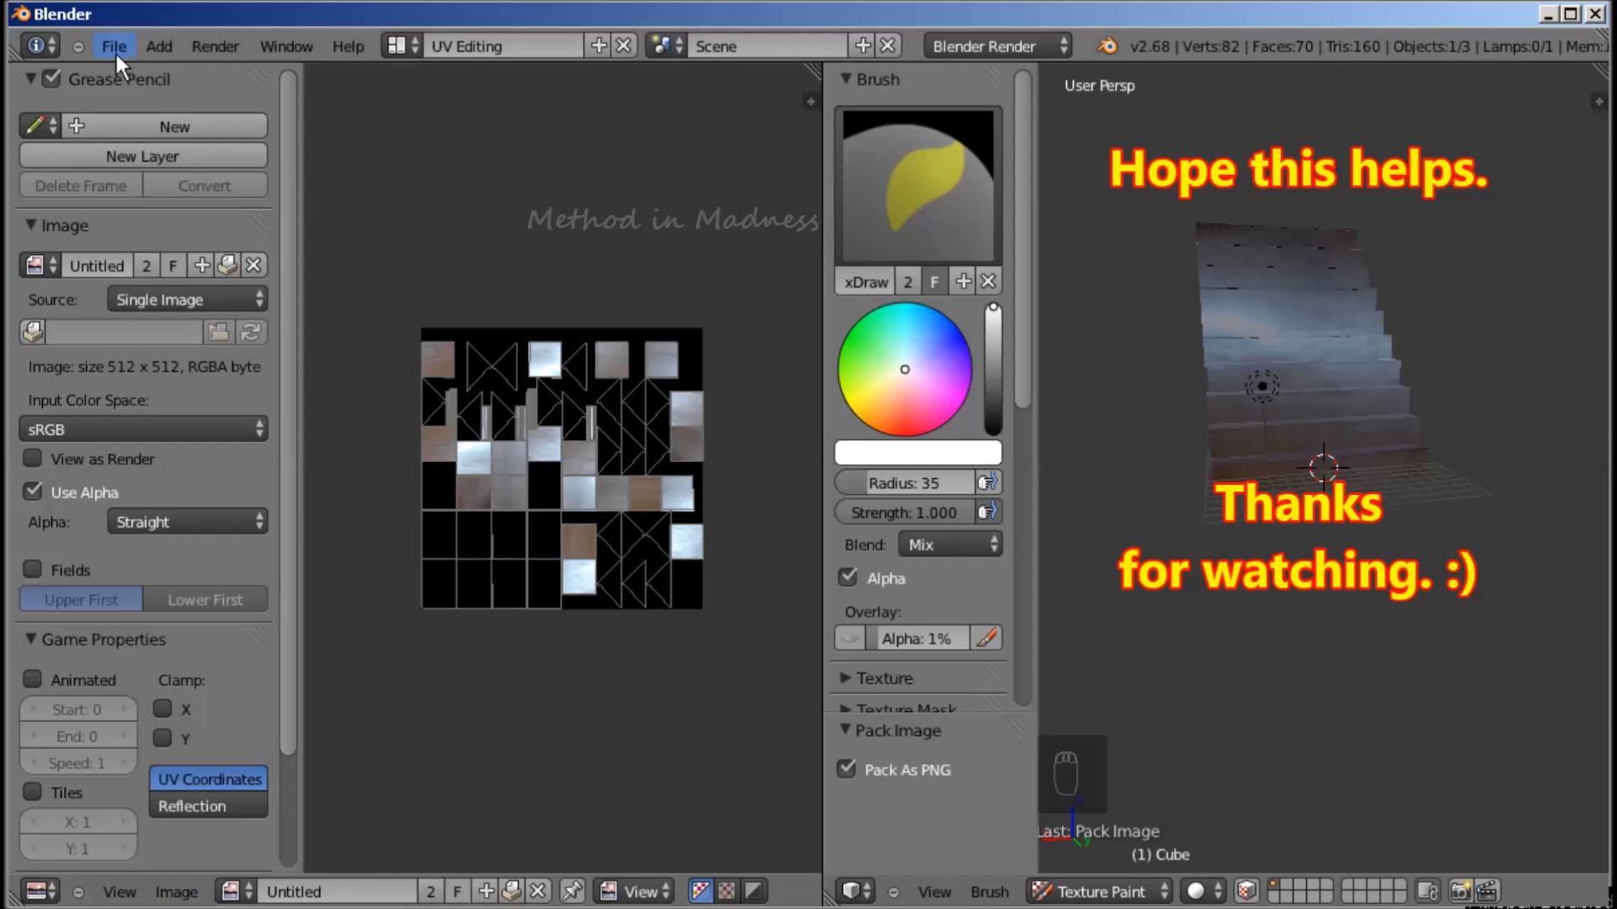